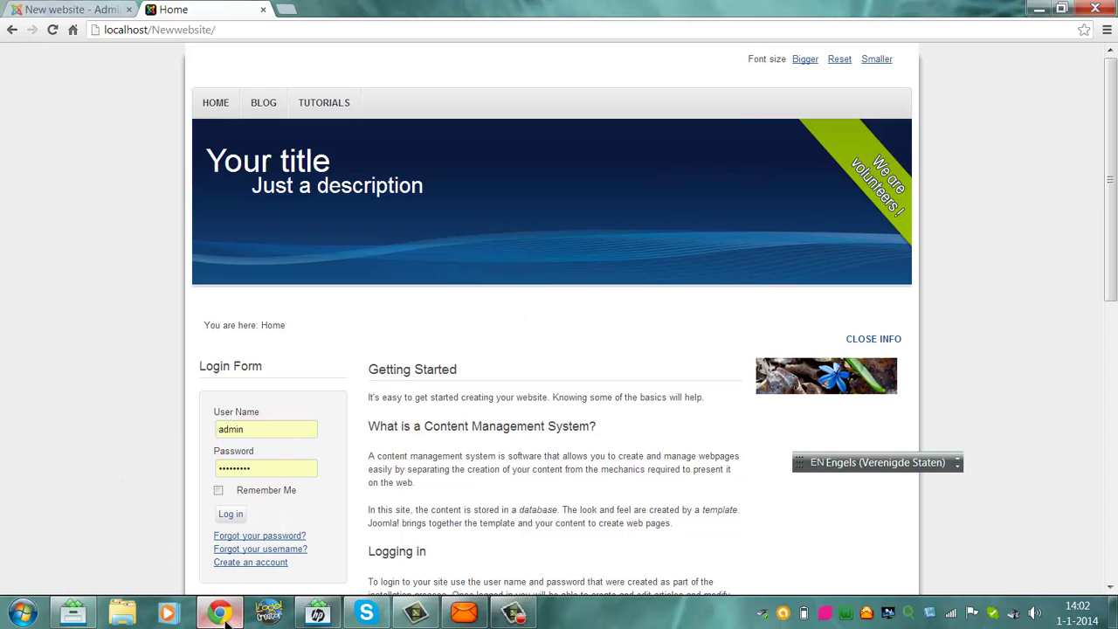
# - Save and close the Global Configuration and open the advanced settings of the Beez3 - Default template style
pyautogui.click(70, 9)
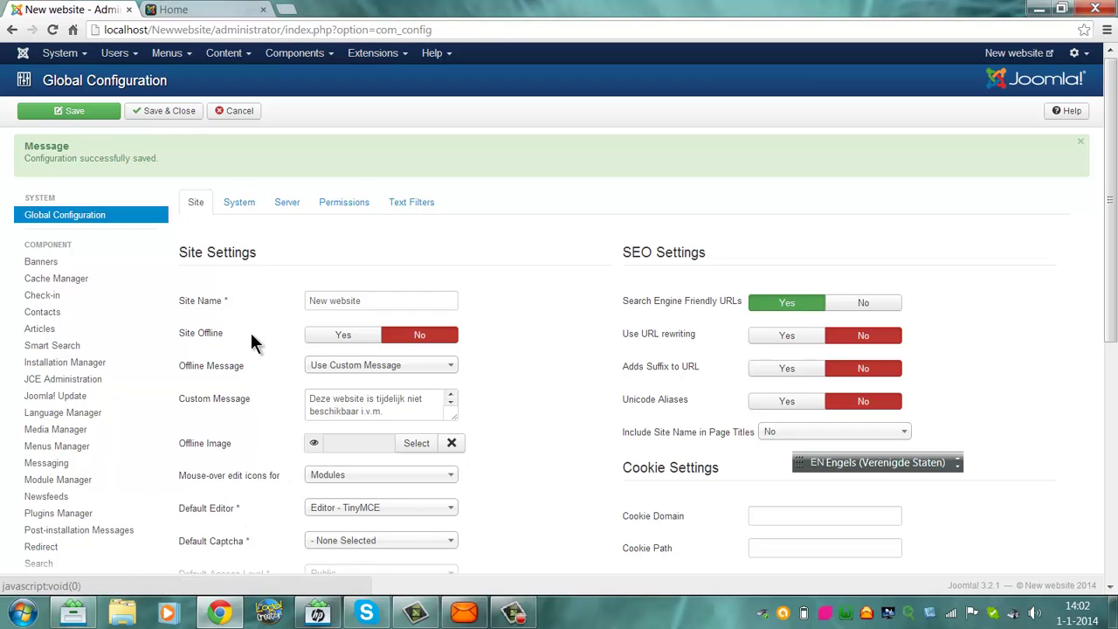
pyautogui.click(171, 113)
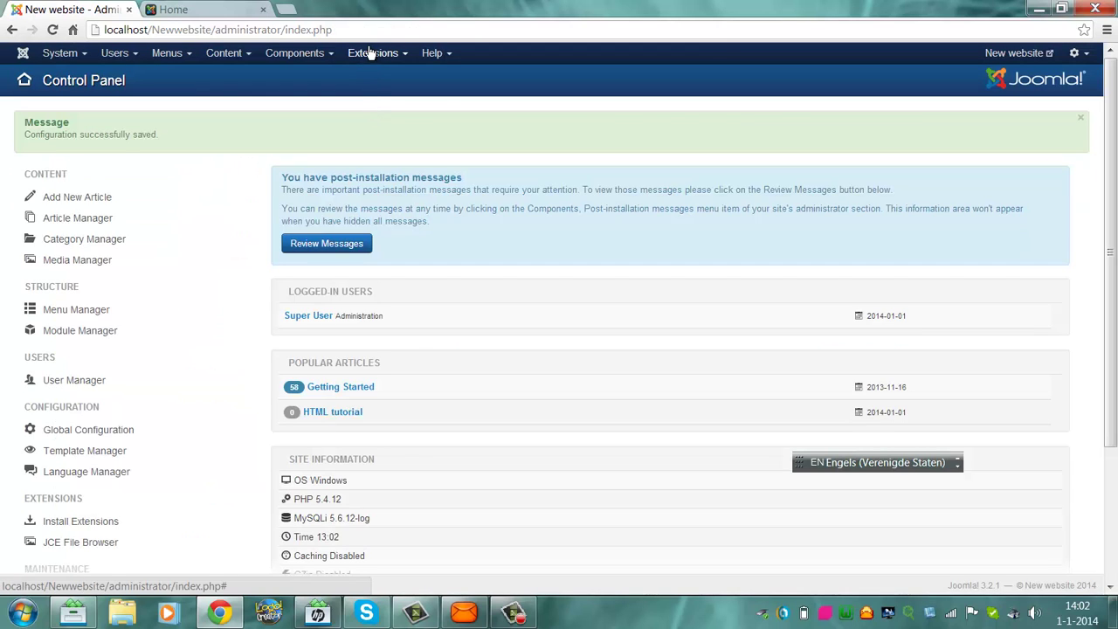
pyautogui.click(372, 56)
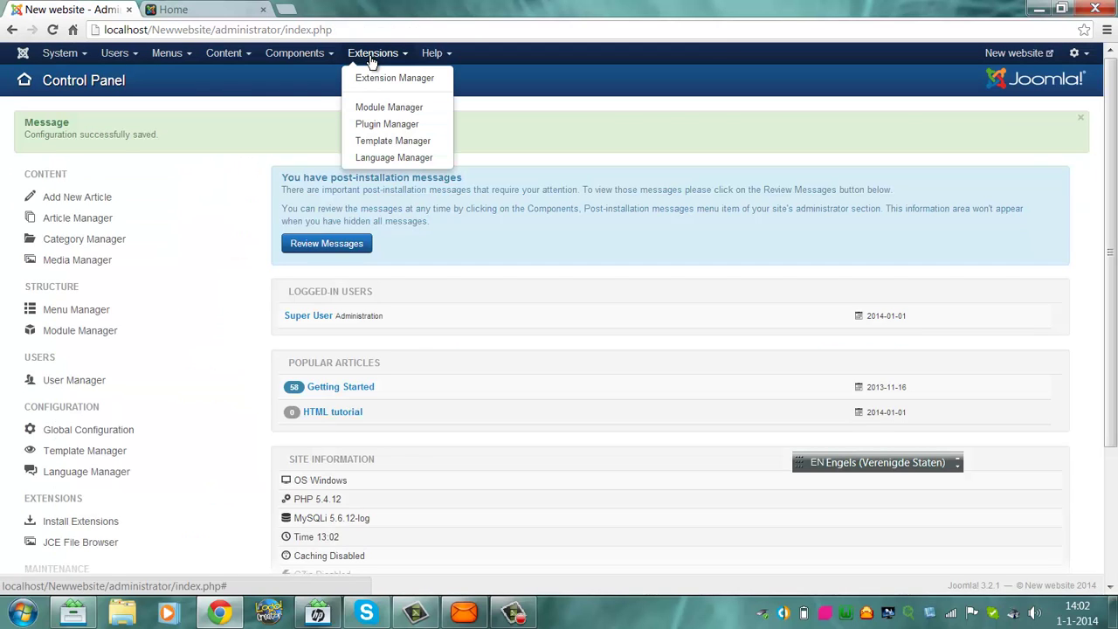
pyautogui.click(393, 141)
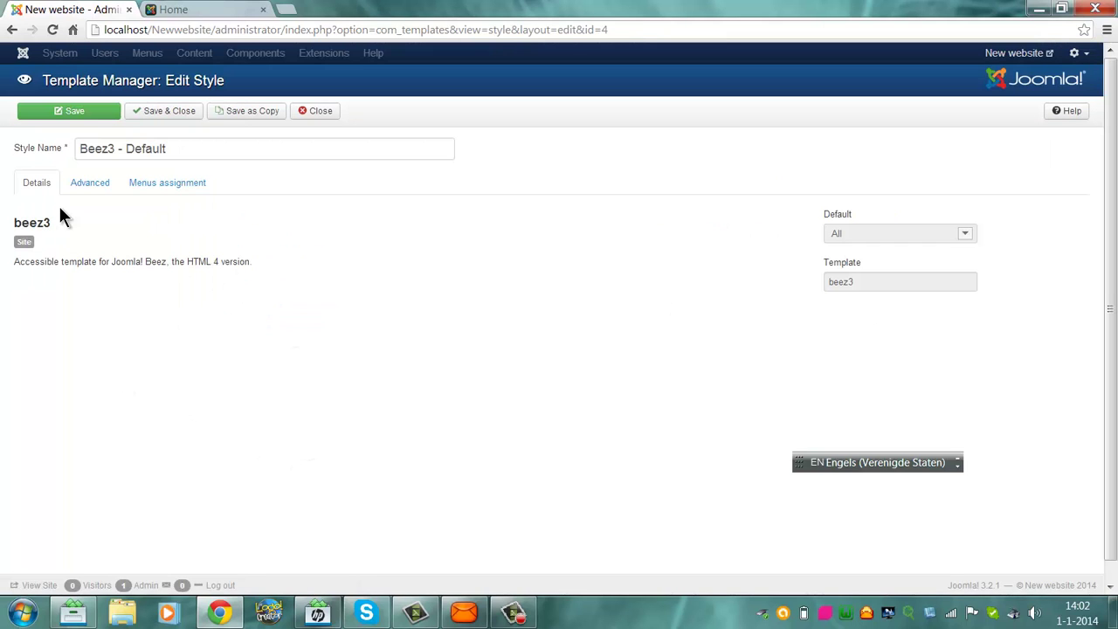
pyautogui.click(78, 192)
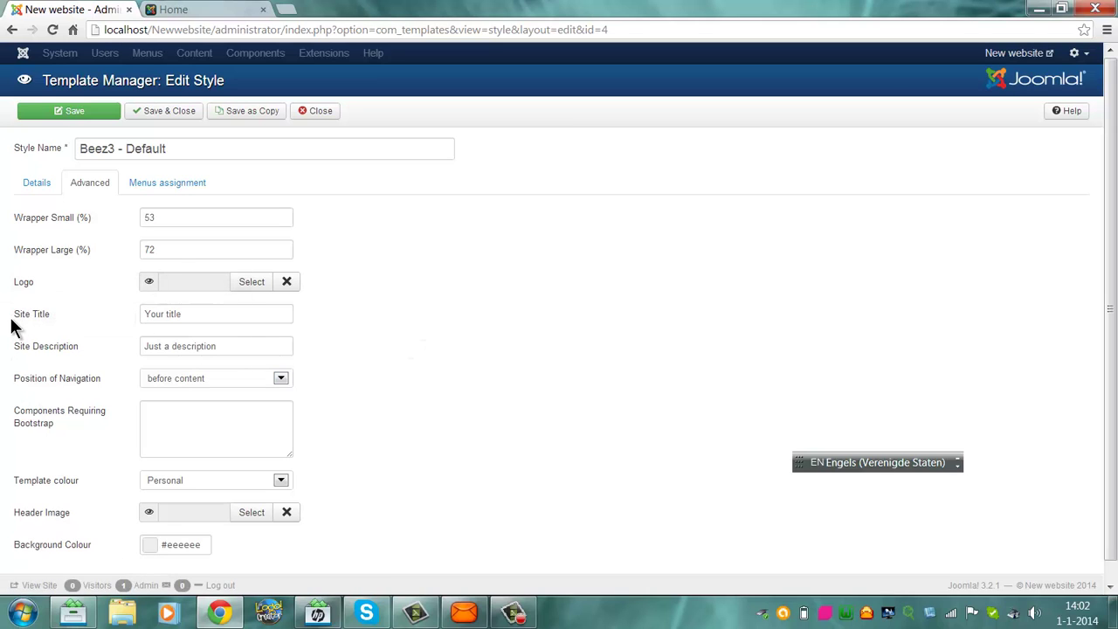
# - Set the site title to "New website" and the site description to "Seo tutorials", and save the style
pyautogui.moveTo(204, 316); pyautogui.dragTo(130, 319)
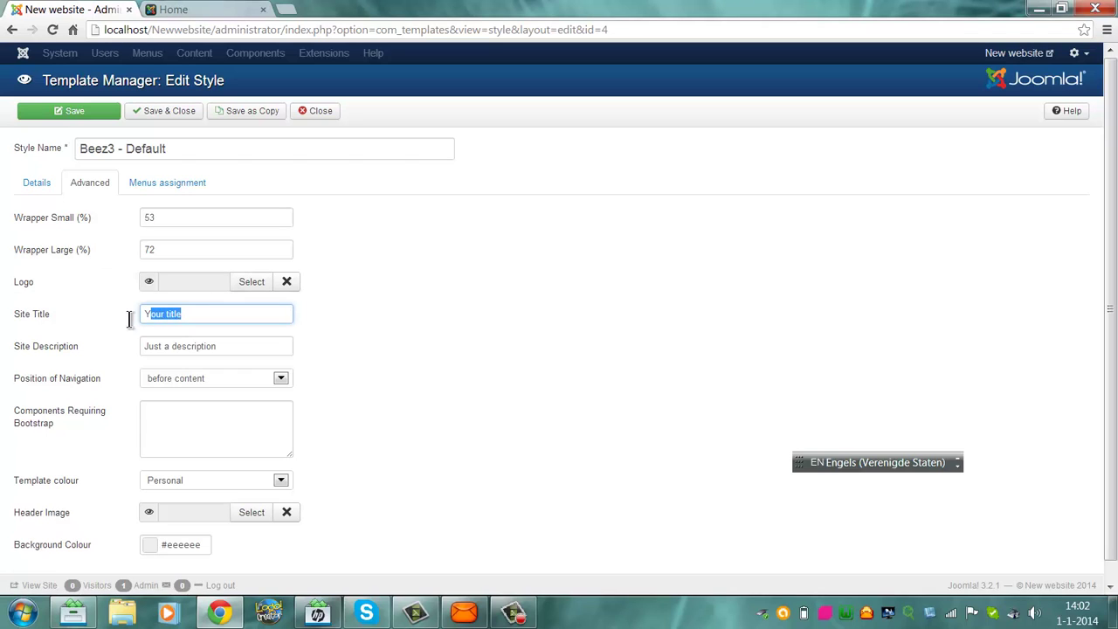
pyautogui.press('BackSpace')
pyautogui.write('New website')
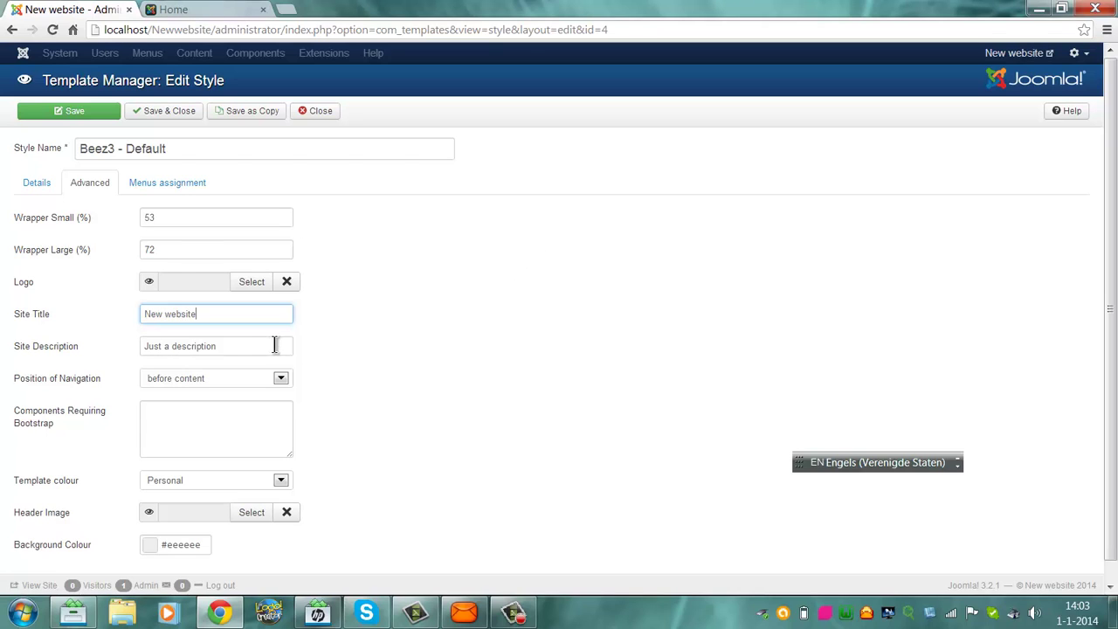
pyautogui.press('Tab')
pyautogui.moveTo(30, 320)
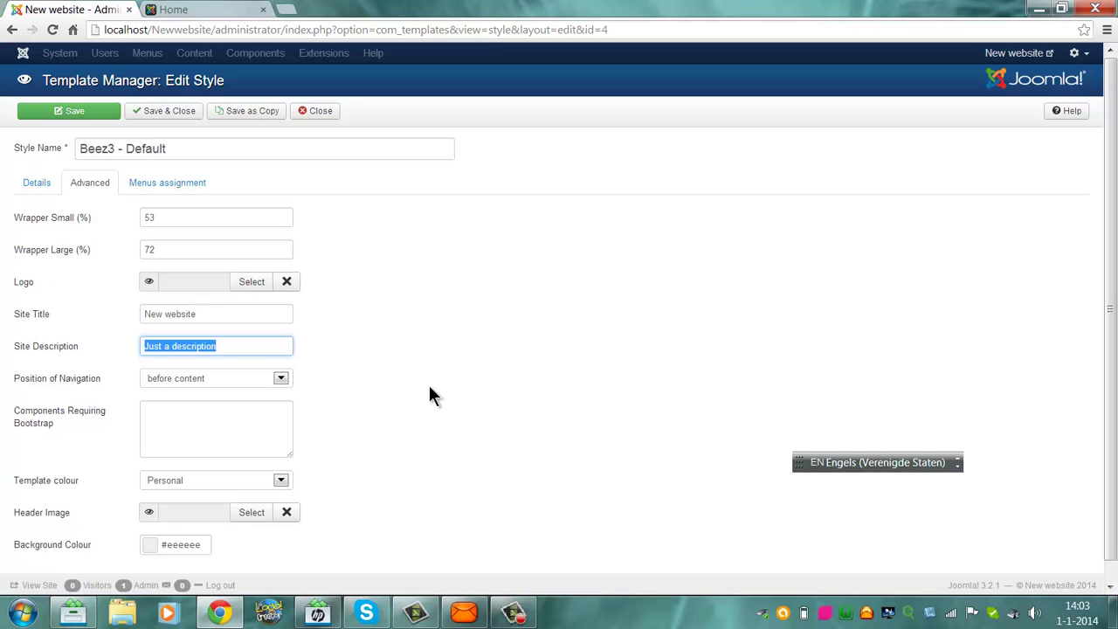
pyautogui.press('BackSpace')
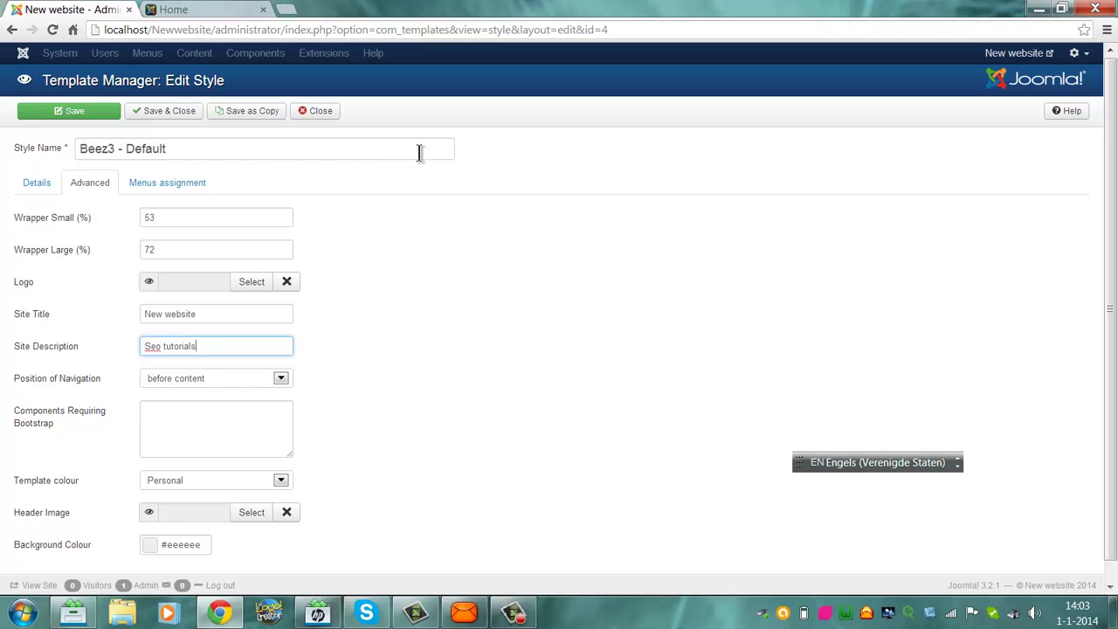
pyautogui.click(66, 113)
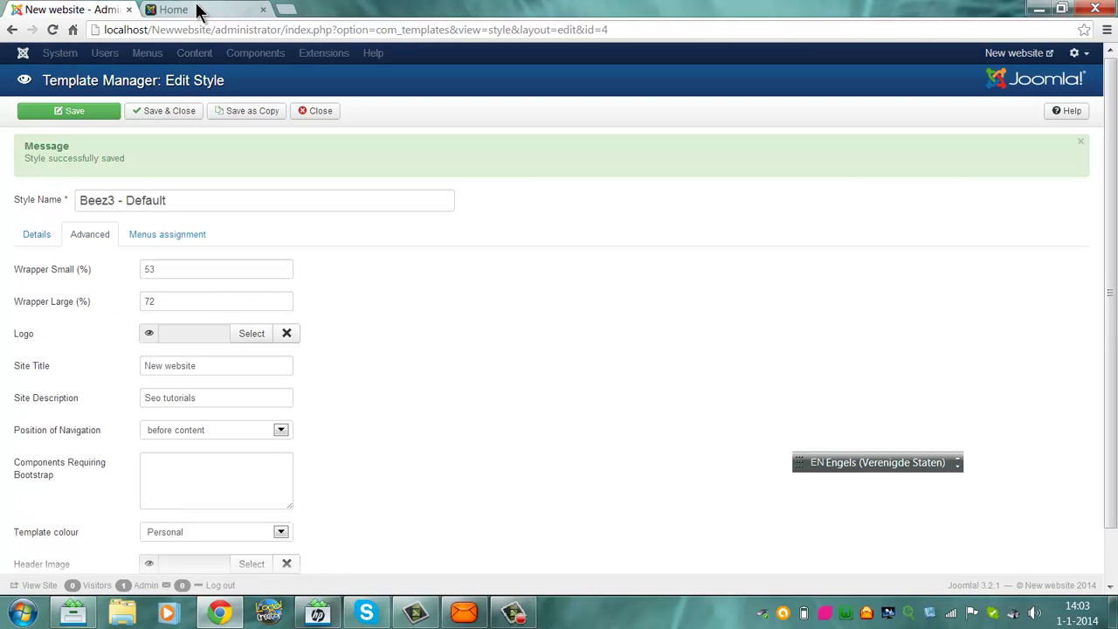
# - Reload the site's home page at localhost/Newwebsite/ to check the header title and description
pyautogui.click(175, 9)
pyautogui.click(201, 29)
pyautogui.press('Return')
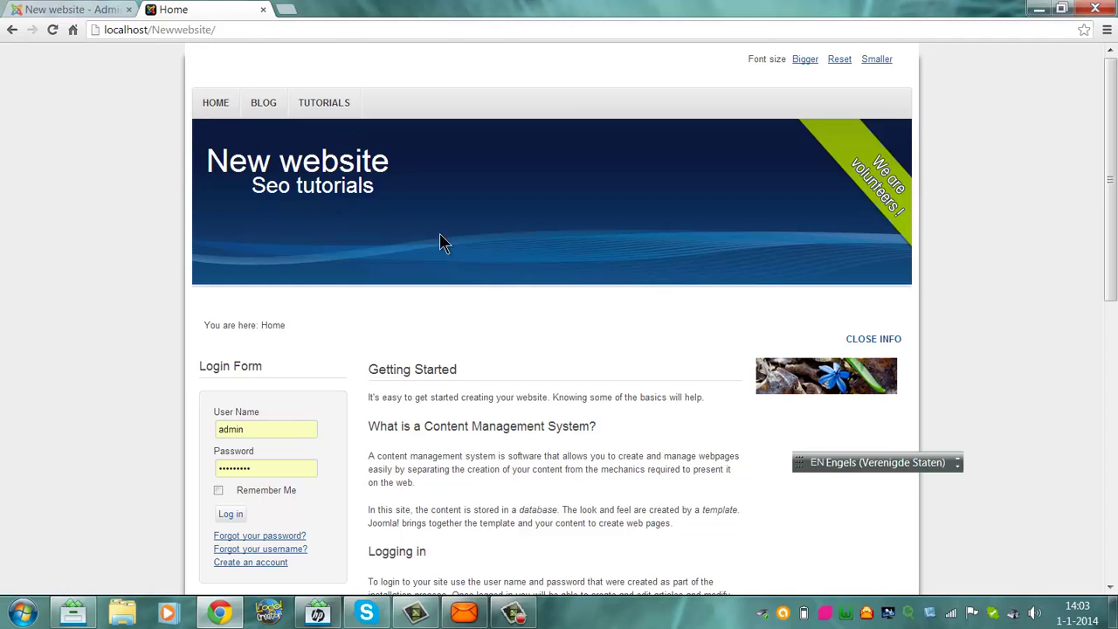
# - Look through the images offered for the Beez3 style's logo and close the selection without choosing one
pyautogui.click(75, 9)
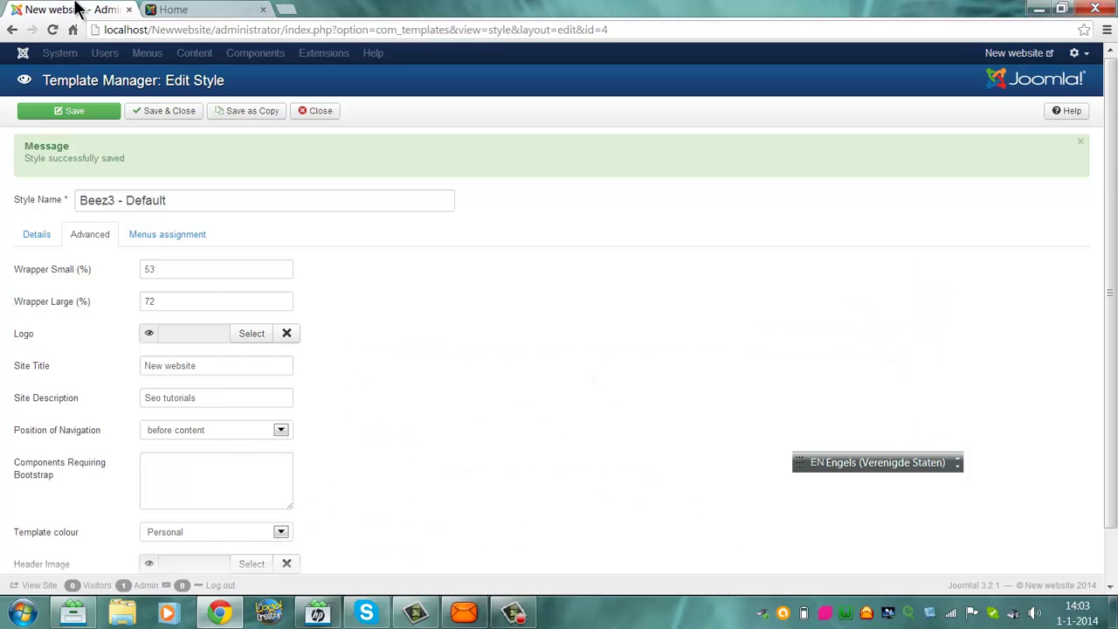
pyautogui.scroll(-1, 559, 350)
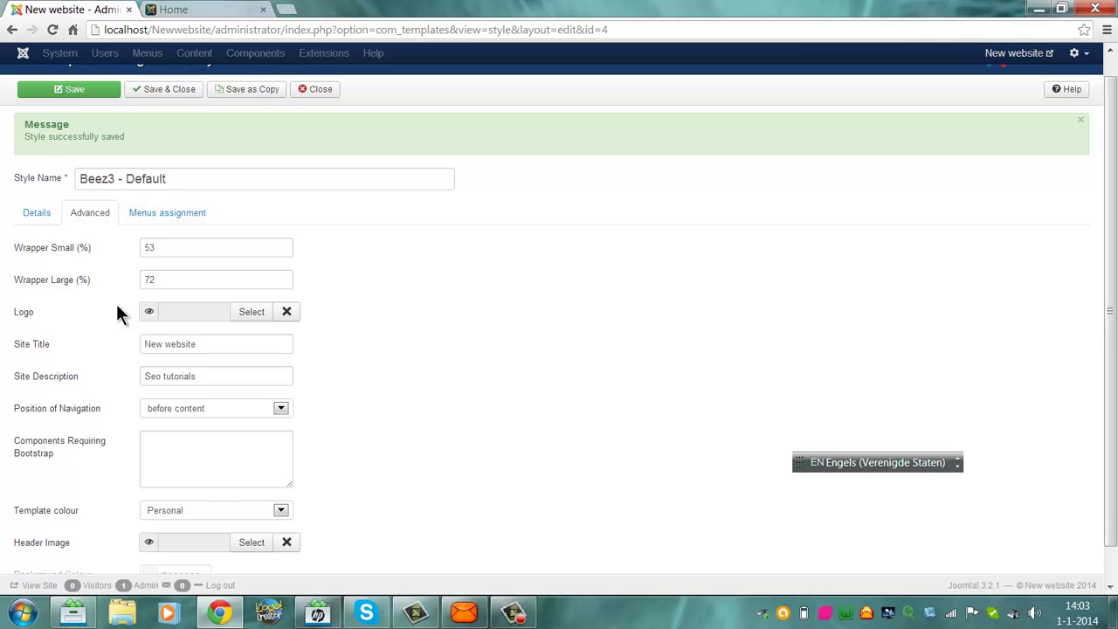
pyautogui.click(251, 313)
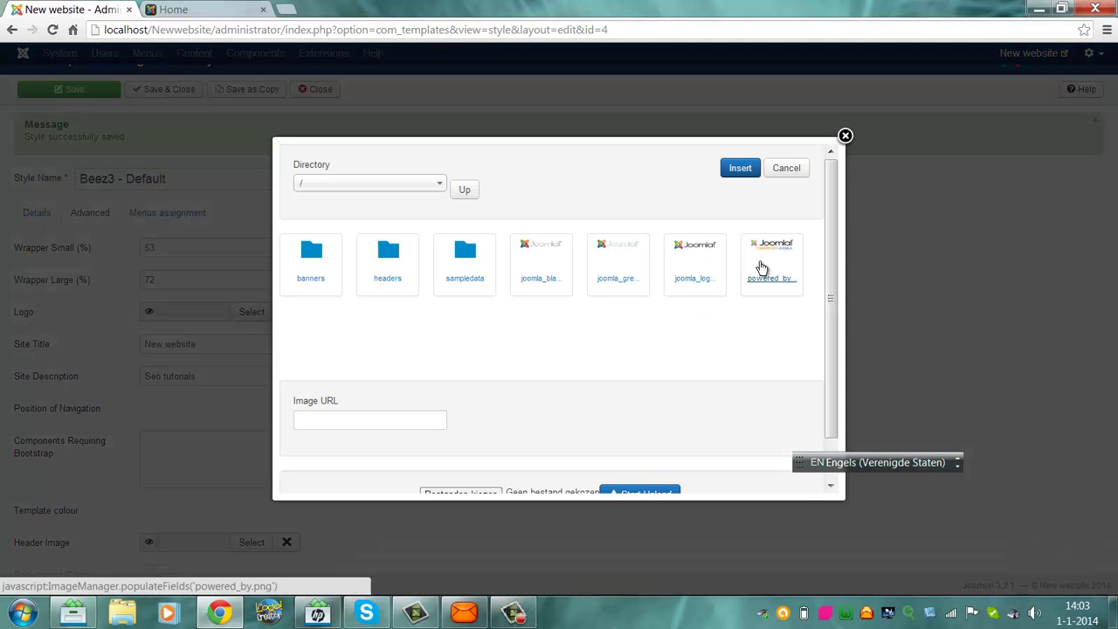
pyautogui.click(845, 135)
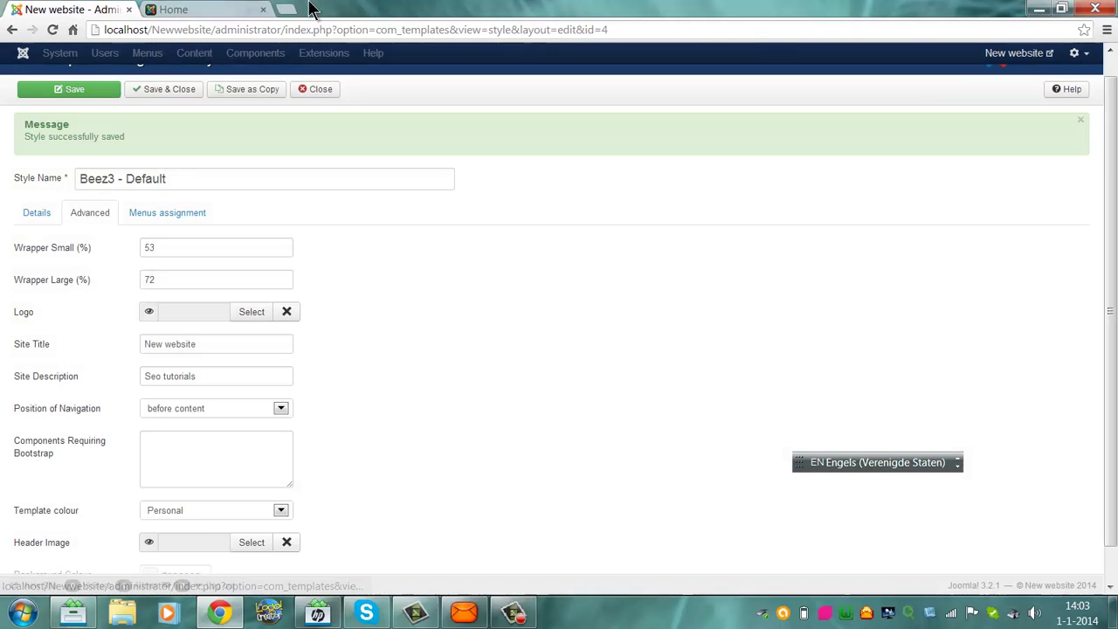
# - Examine the title text in the home page header alongside the template style's logo setting
pyautogui.click(205, 9)
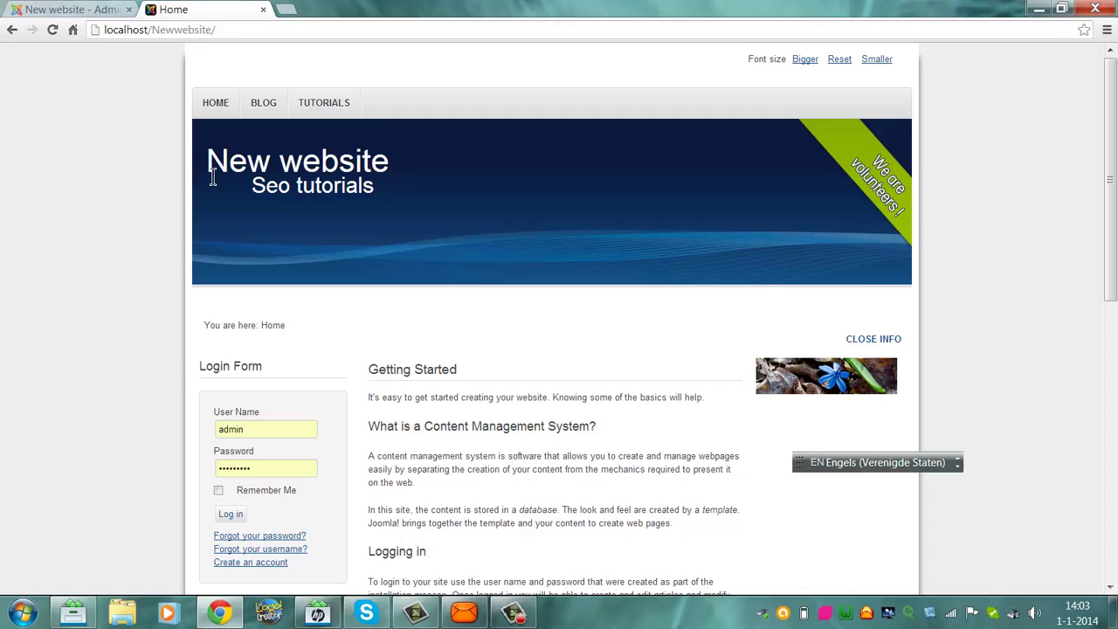
pyautogui.moveTo(210, 166); pyautogui.dragTo(396, 167)
pyautogui.click(379, 262)
pyautogui.click(75, 10)
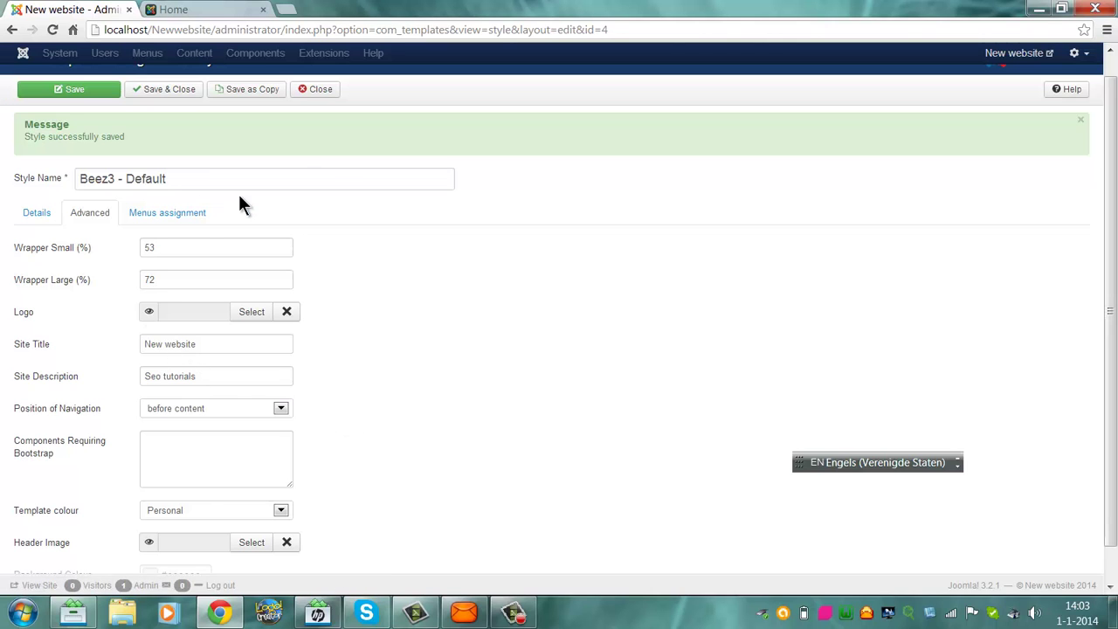
pyautogui.click(173, 9)
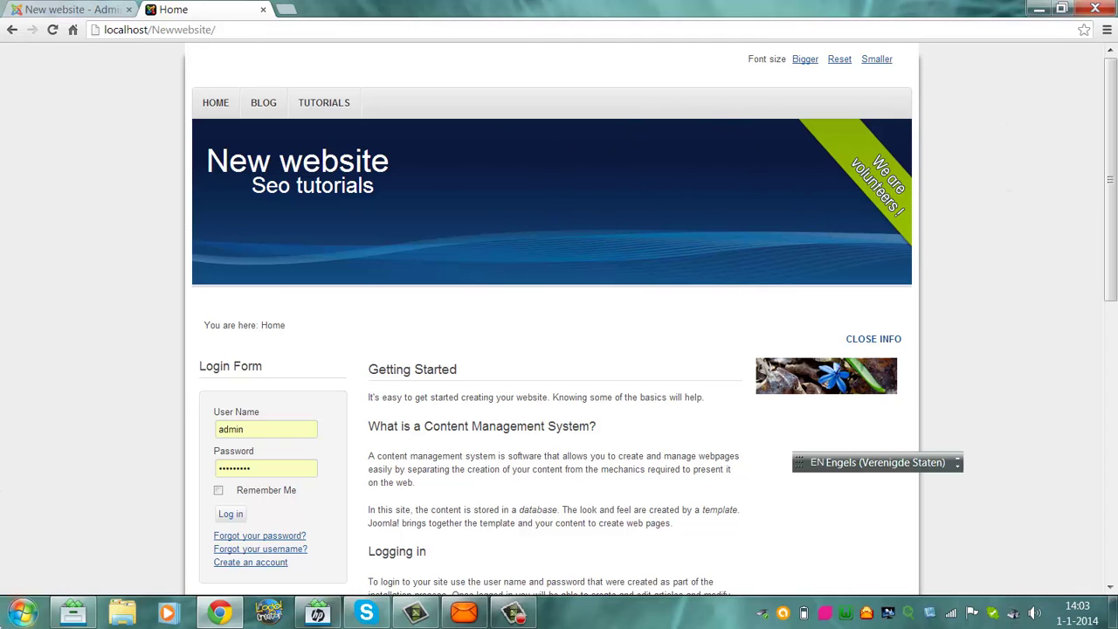
pyautogui.click(23, 612)
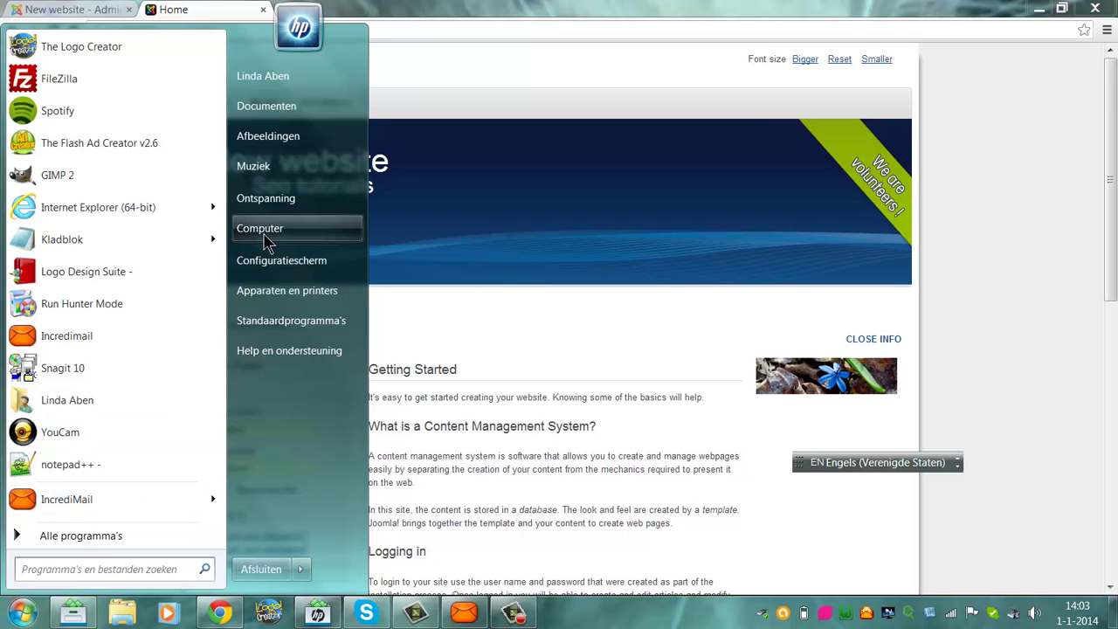
pyautogui.press('Escape')
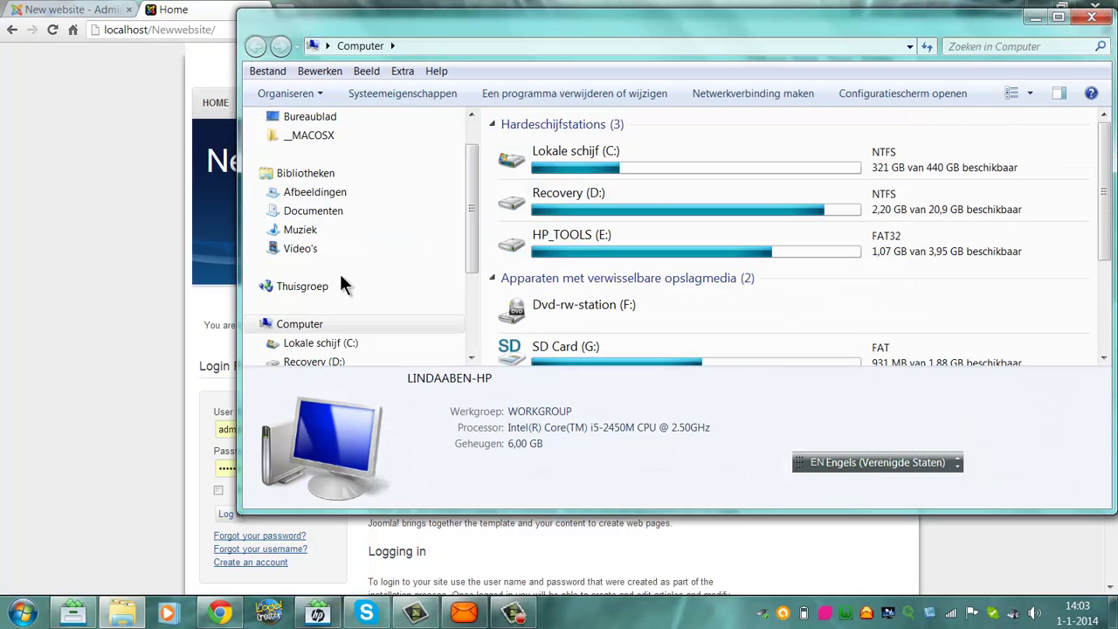
pyautogui.doubleClick(608, 151)
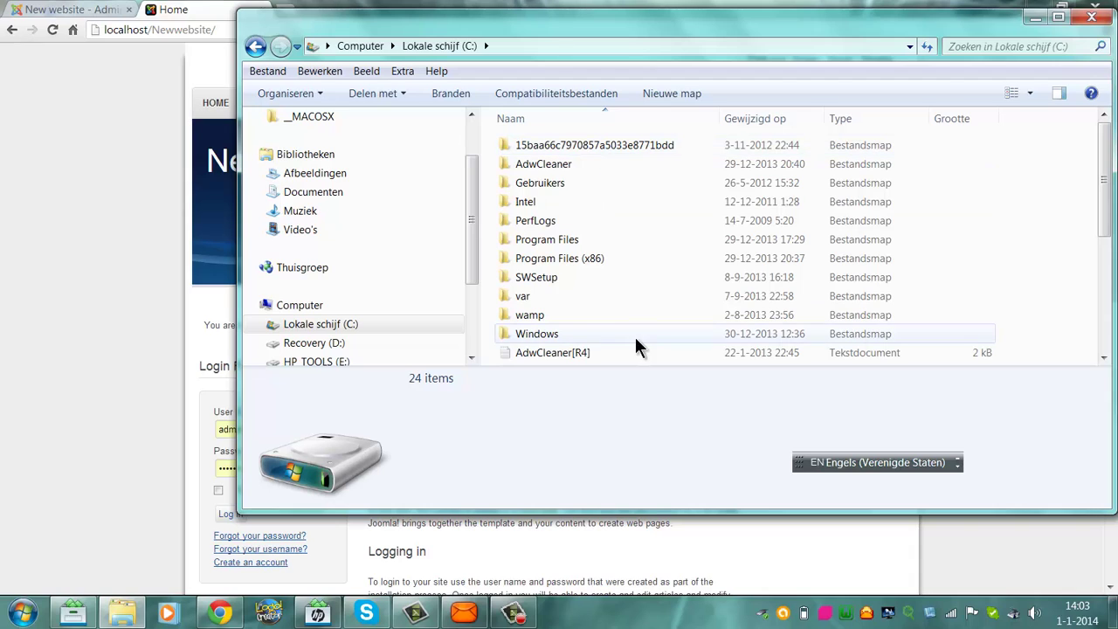
pyautogui.doubleClick(554, 314)
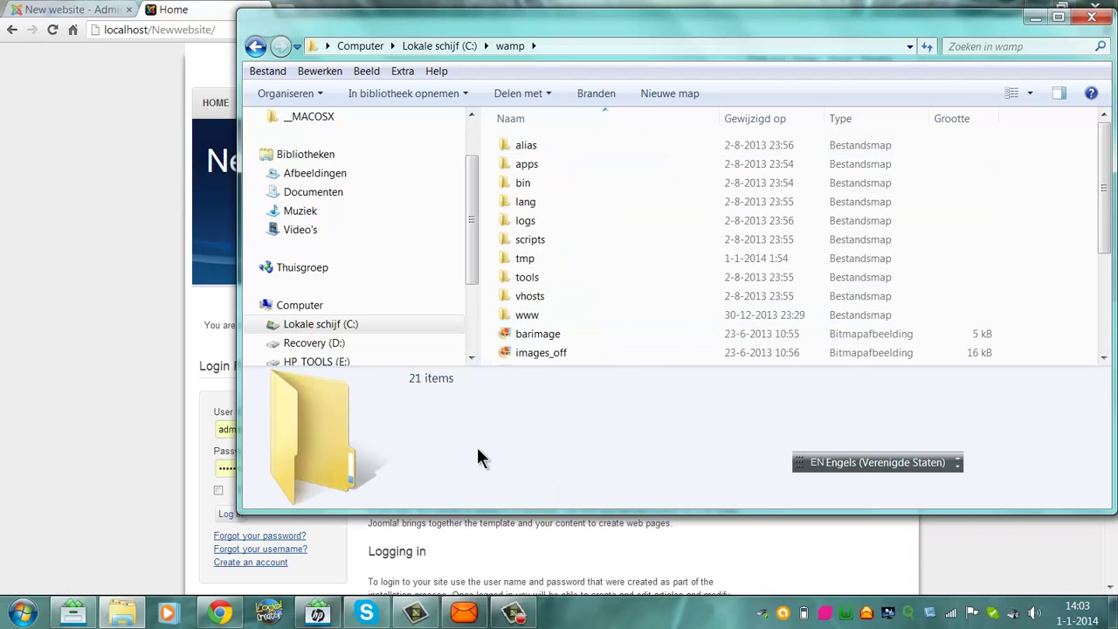
pyautogui.click(504, 320)
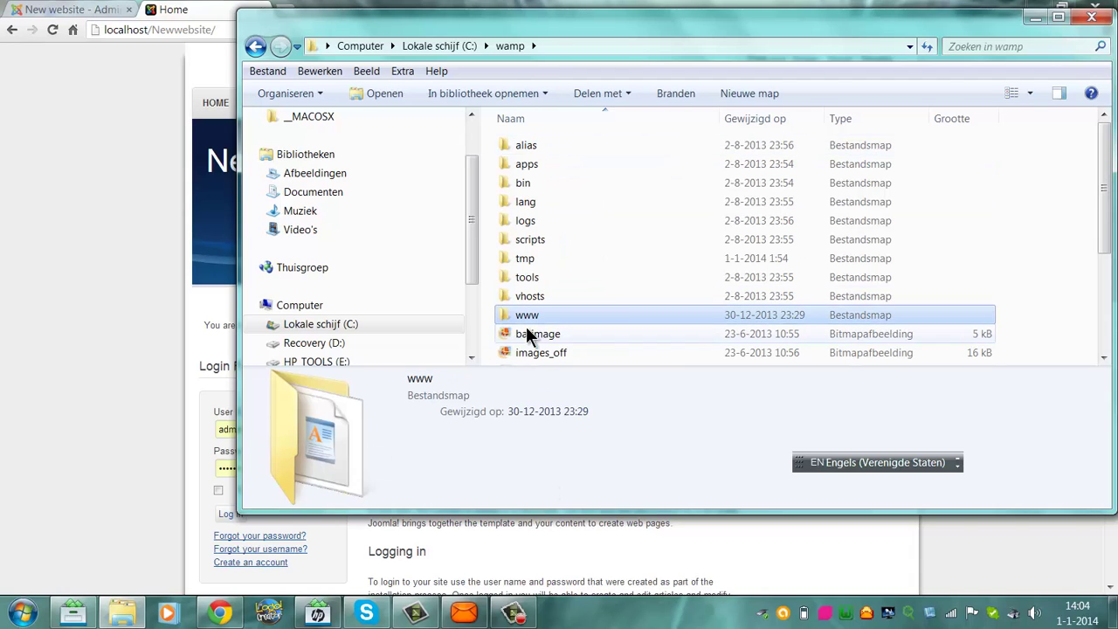
pyautogui.doubleClick(523, 315)
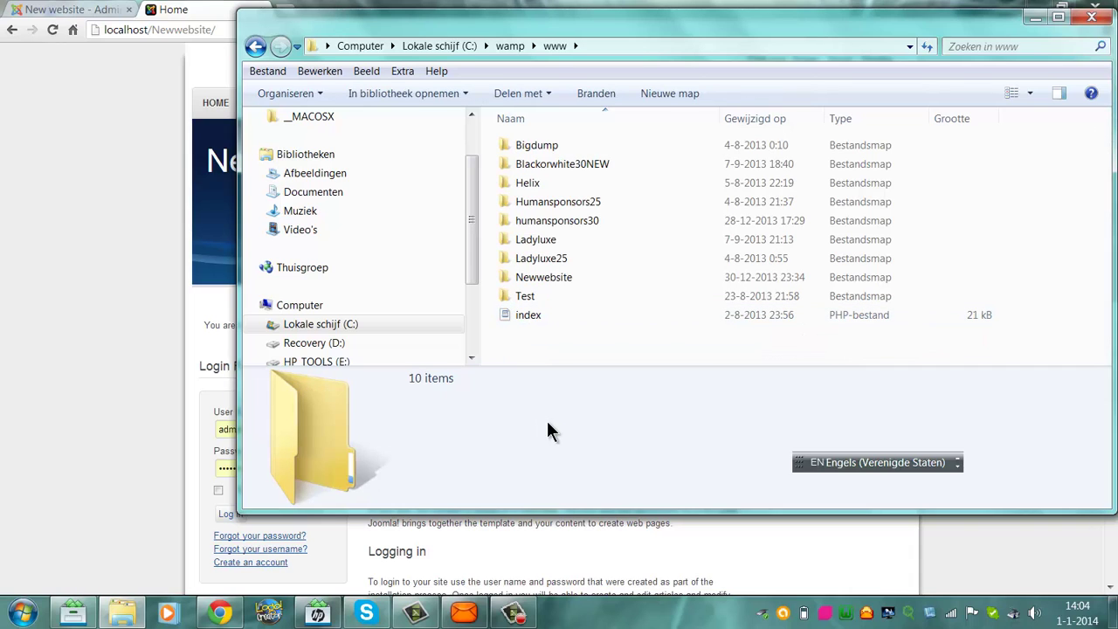
pyautogui.doubleClick(549, 277)
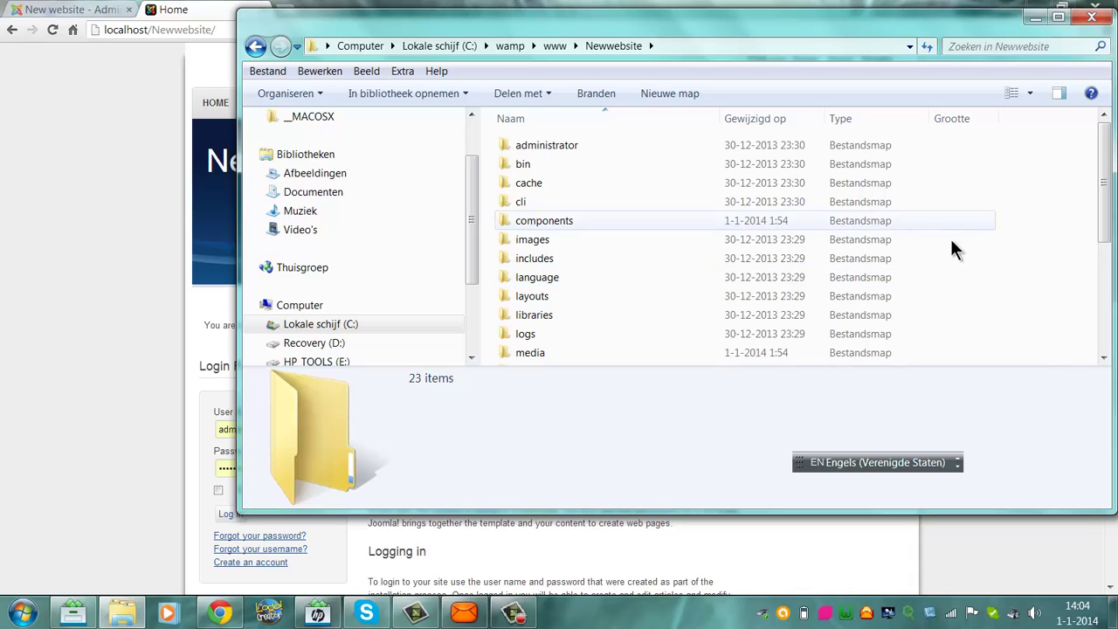
# - Open the beez3 template's images\personal folder, found under the site's templates folder
pyautogui.moveTo(1105, 183); pyautogui.dragTo(1105, 249)
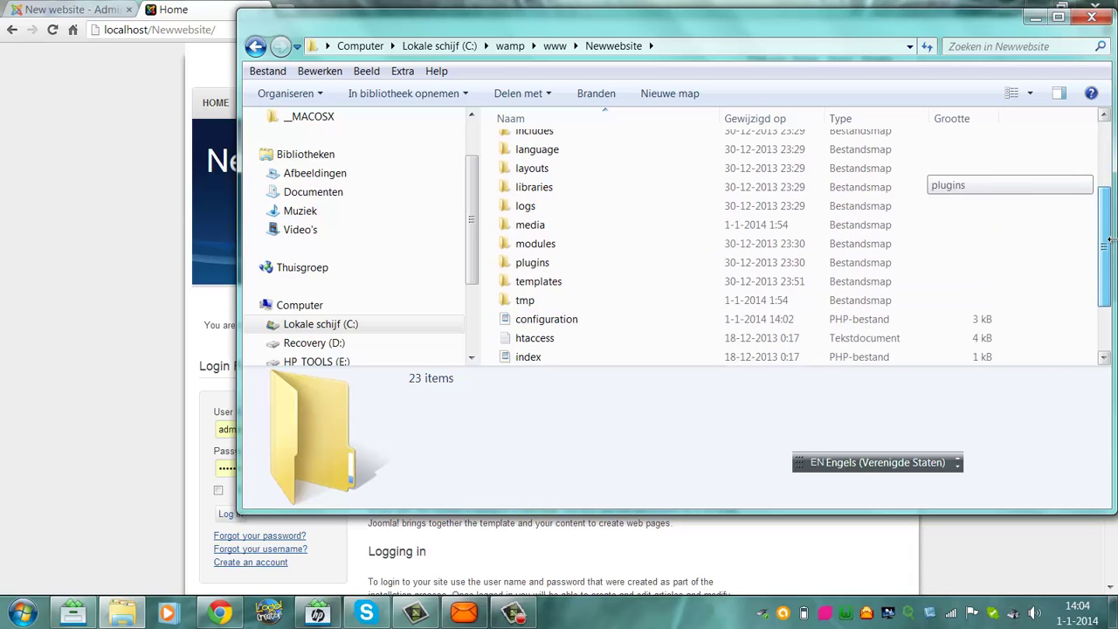
pyautogui.doubleClick(541, 282)
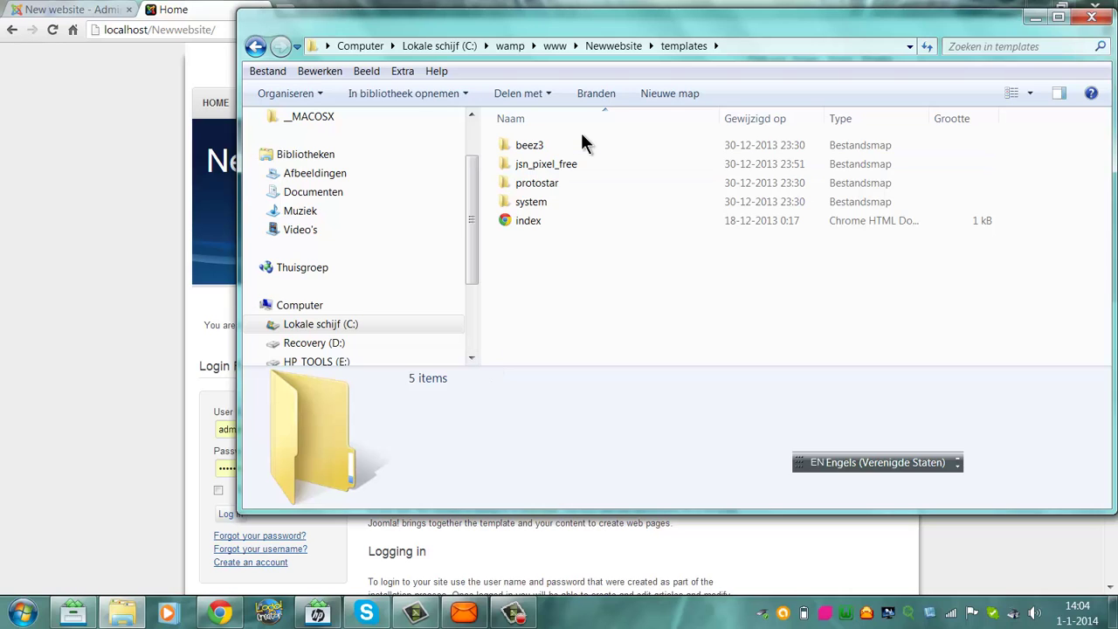
pyautogui.doubleClick(530, 145)
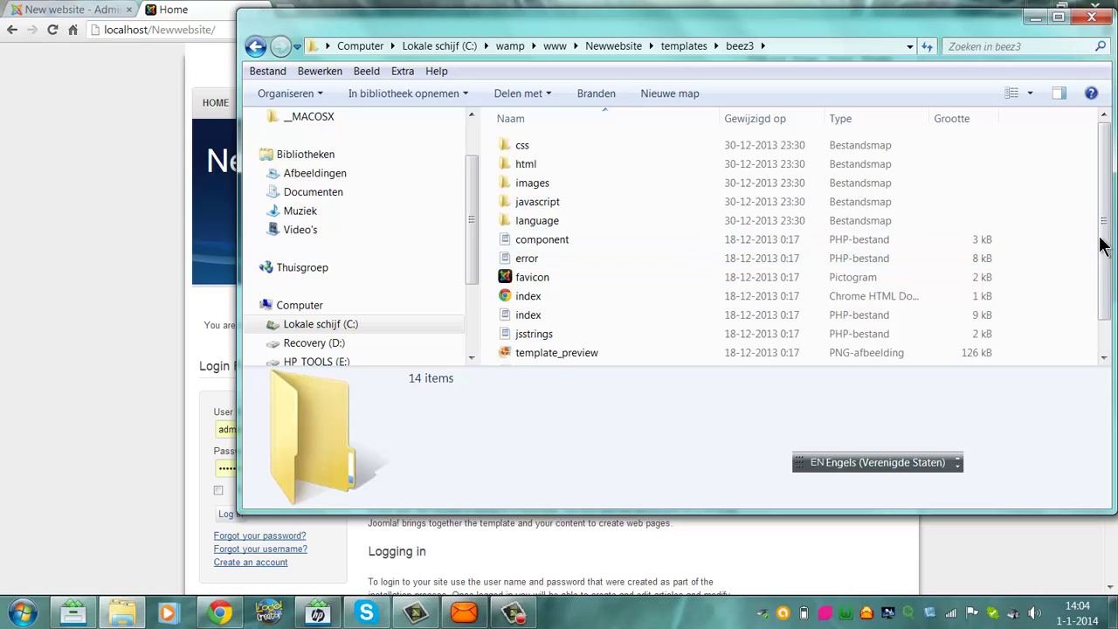
pyautogui.scroll(-1, 1108, 254)
pyautogui.scroll(1, 1108, 254)
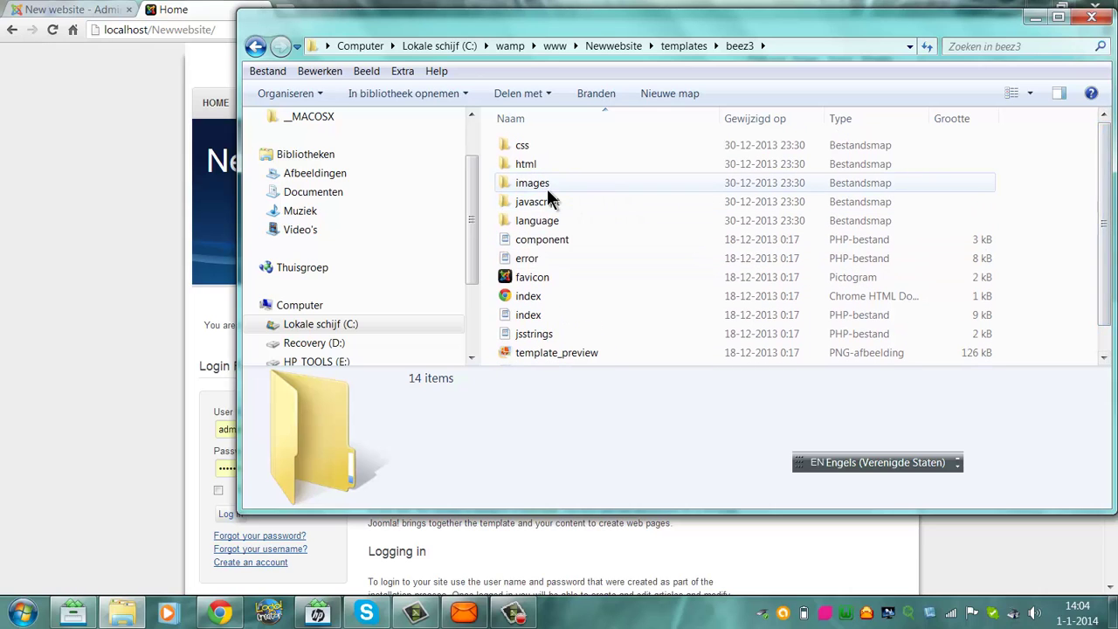
pyautogui.doubleClick(535, 183)
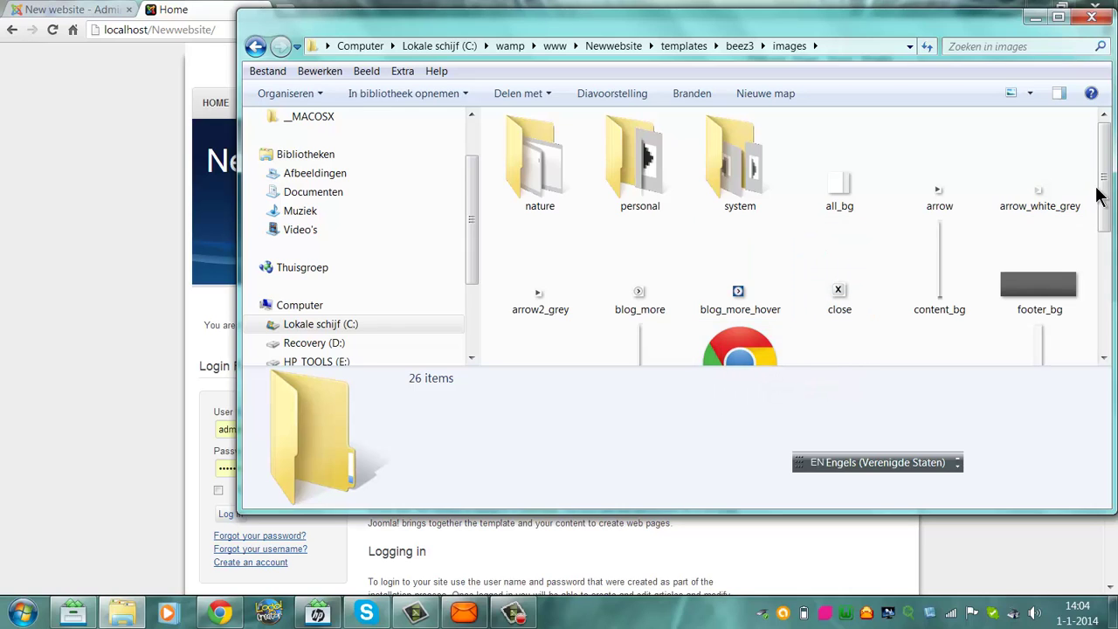
pyautogui.doubleClick(642, 203)
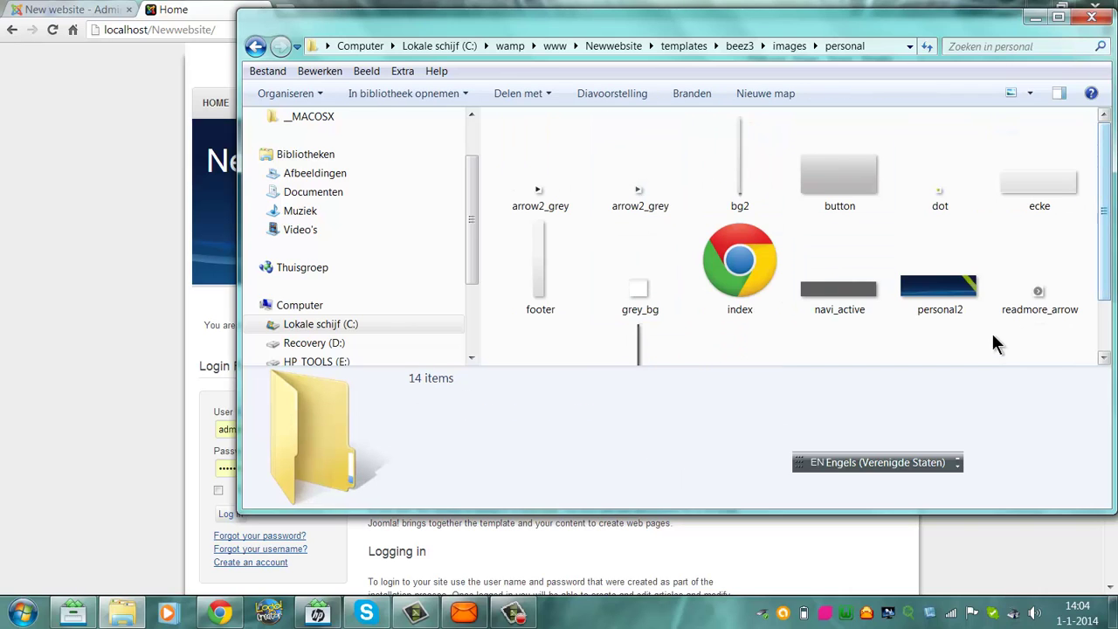
# - View the personal2 header image, close the viewer and folder window, and minimize the browser to show the desktop
pyautogui.doubleClick(950, 297)
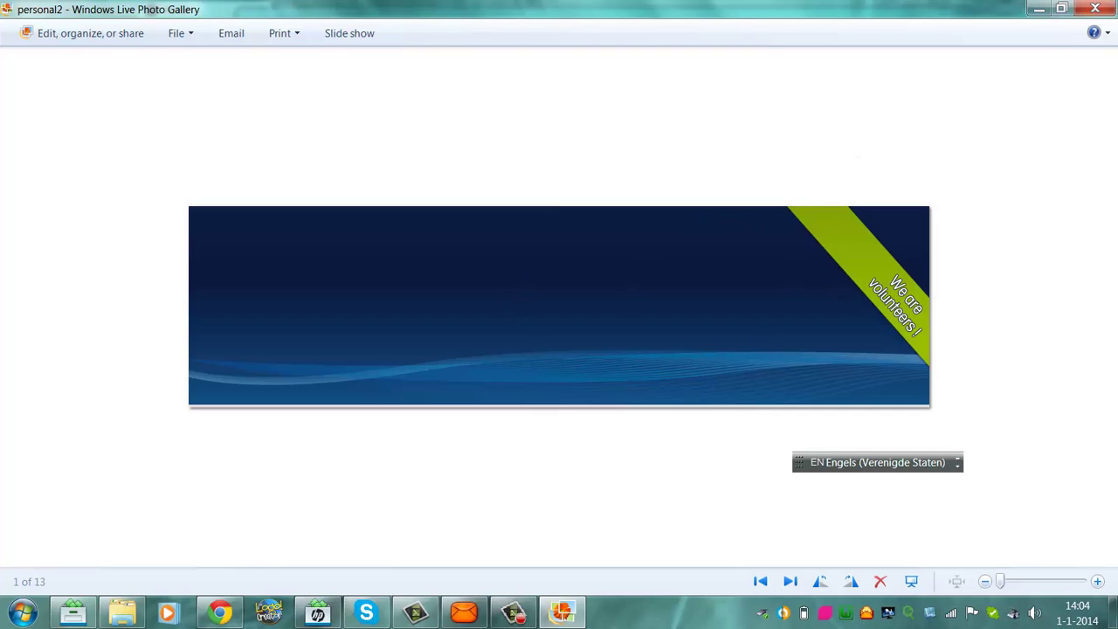
pyautogui.click(1095, 9)
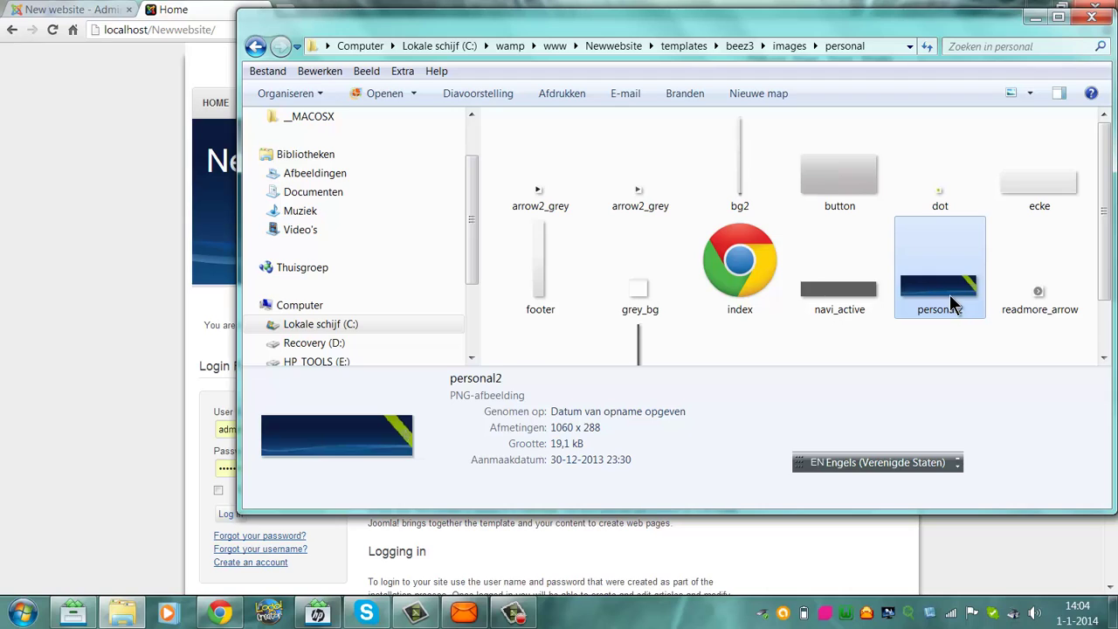
pyautogui.click(1094, 16)
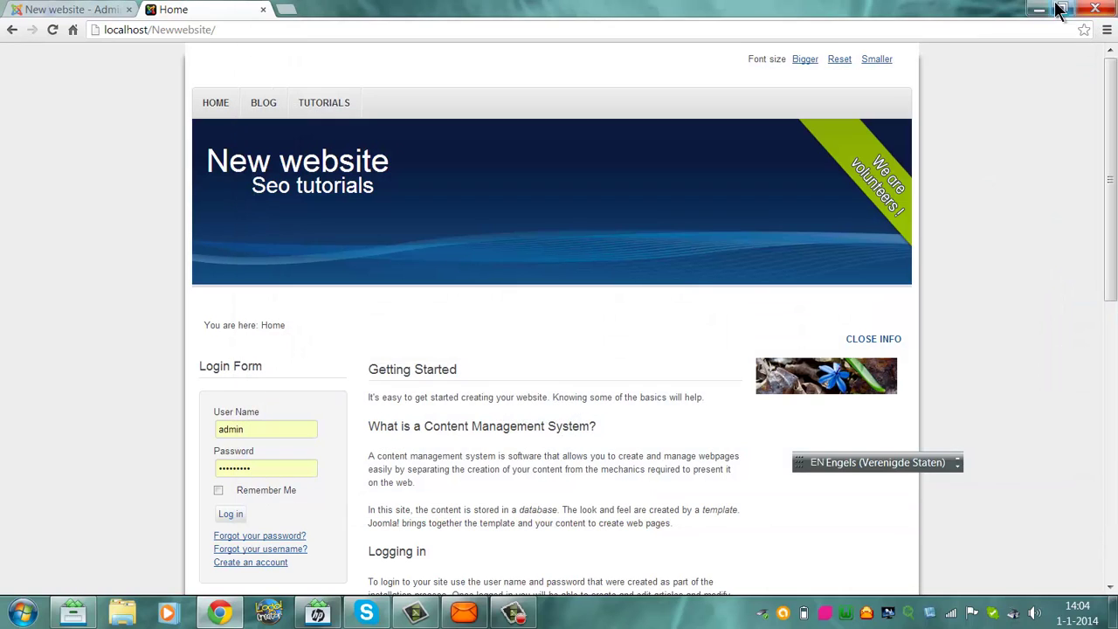
pyautogui.click(1043, 9)
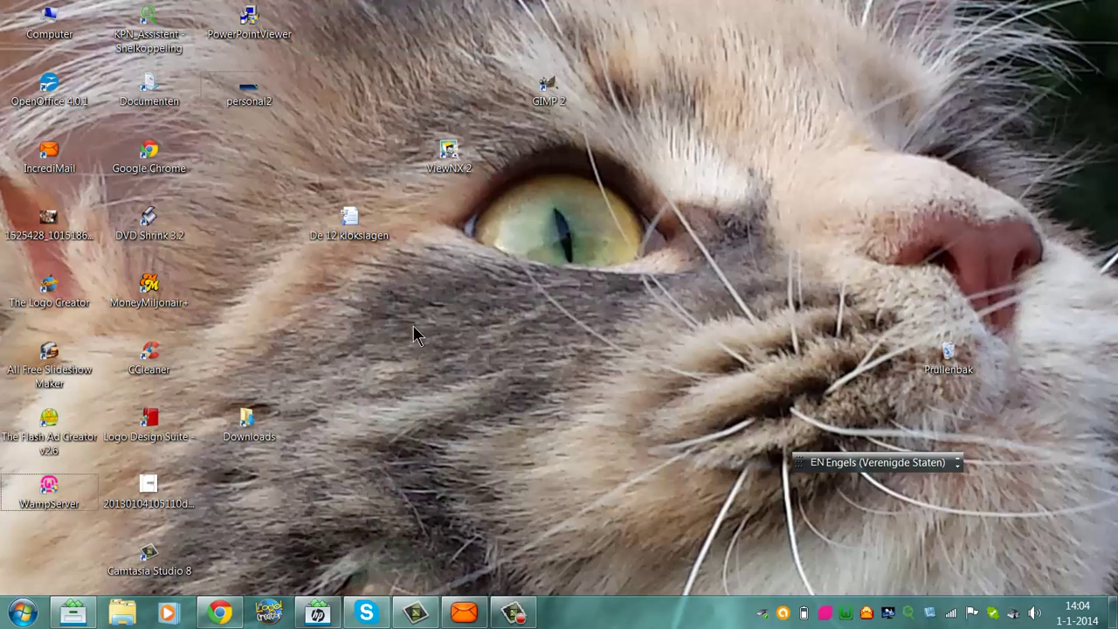
# - Paste personal2.png onto the desktop, replacing the existing copy, and look up the image's dimensions in its detailed file properties
pyautogui.hotkey('ctrl', 'v')
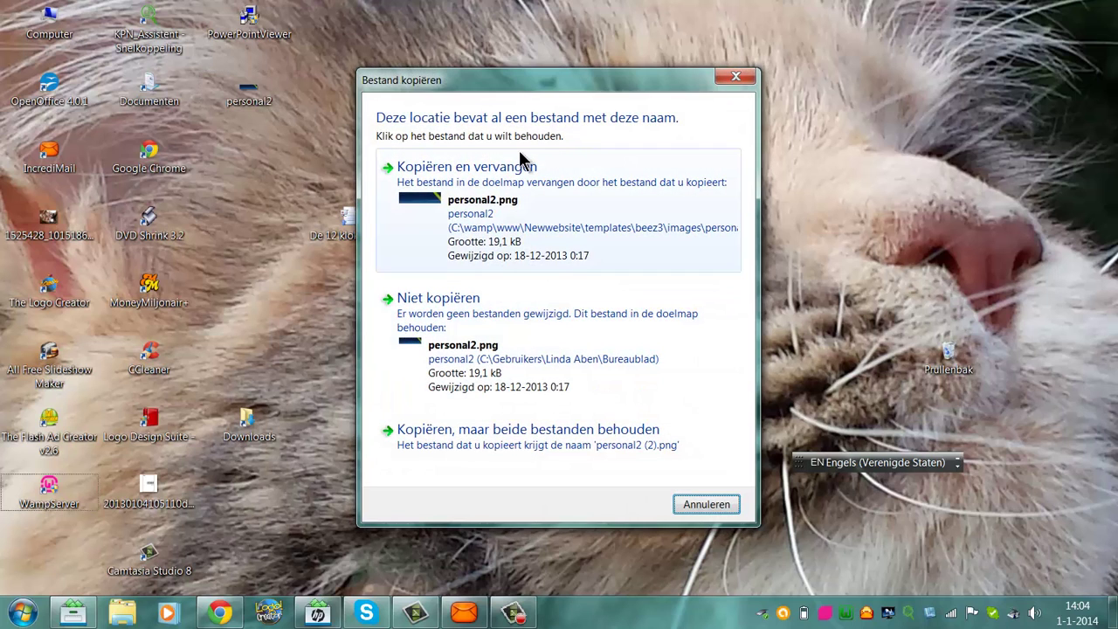
pyautogui.click(511, 169)
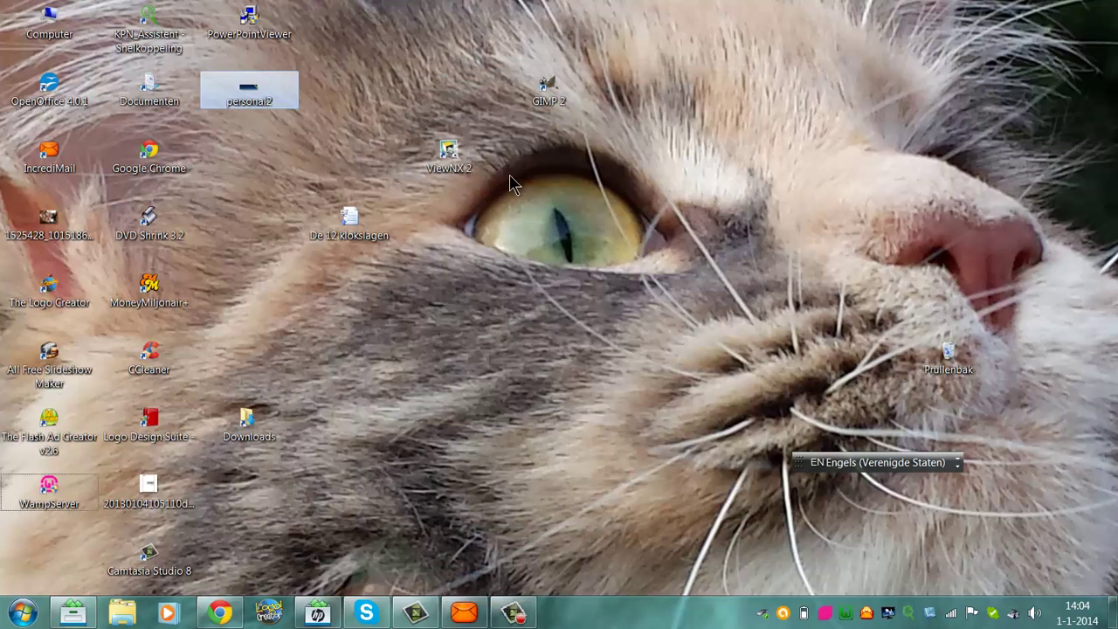
pyautogui.doubleClick(252, 90)
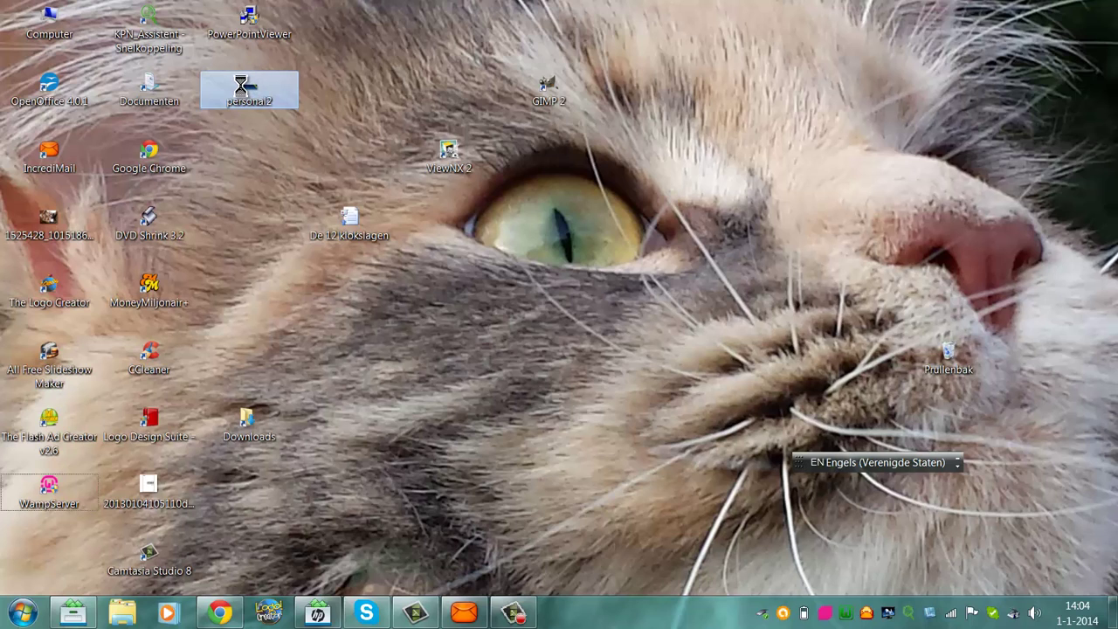
pyautogui.rightClick(243, 89)
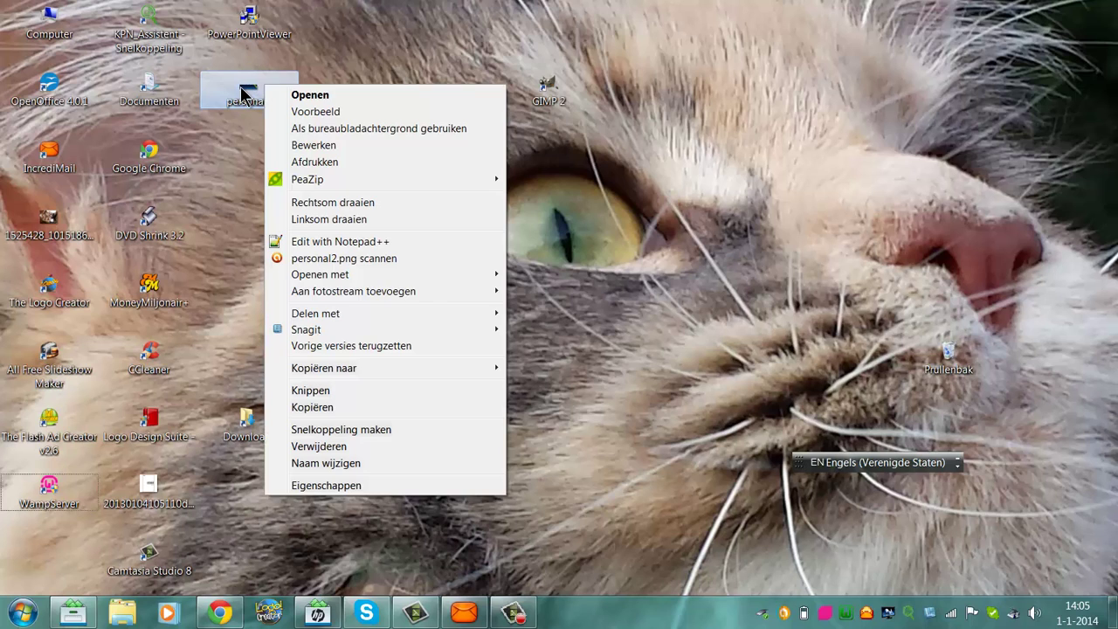
pyautogui.click(320, 486)
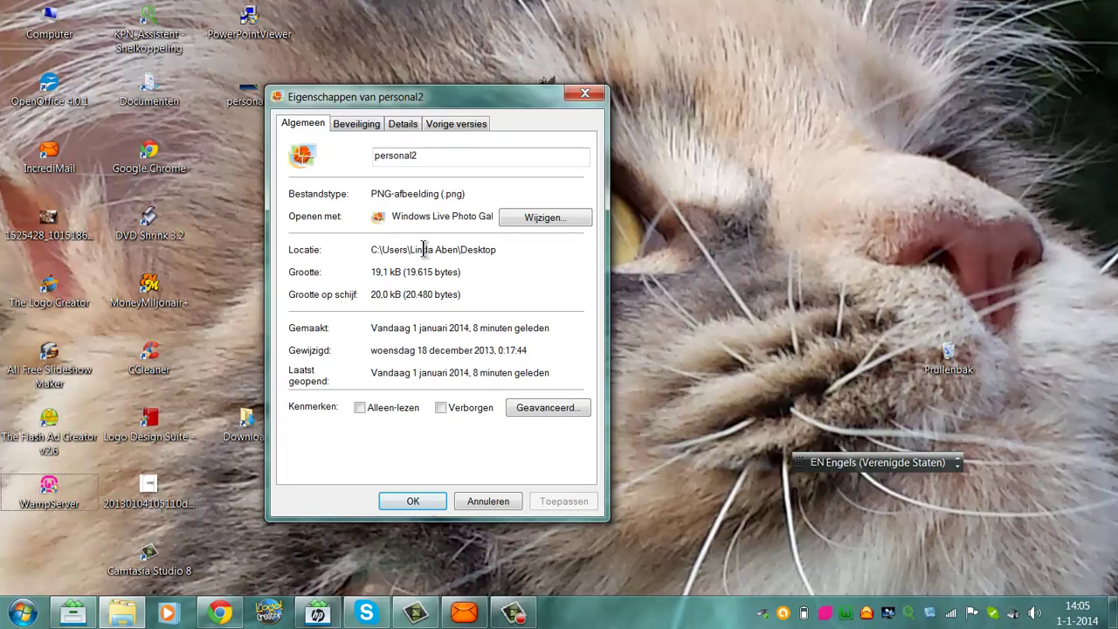
pyautogui.click(403, 124)
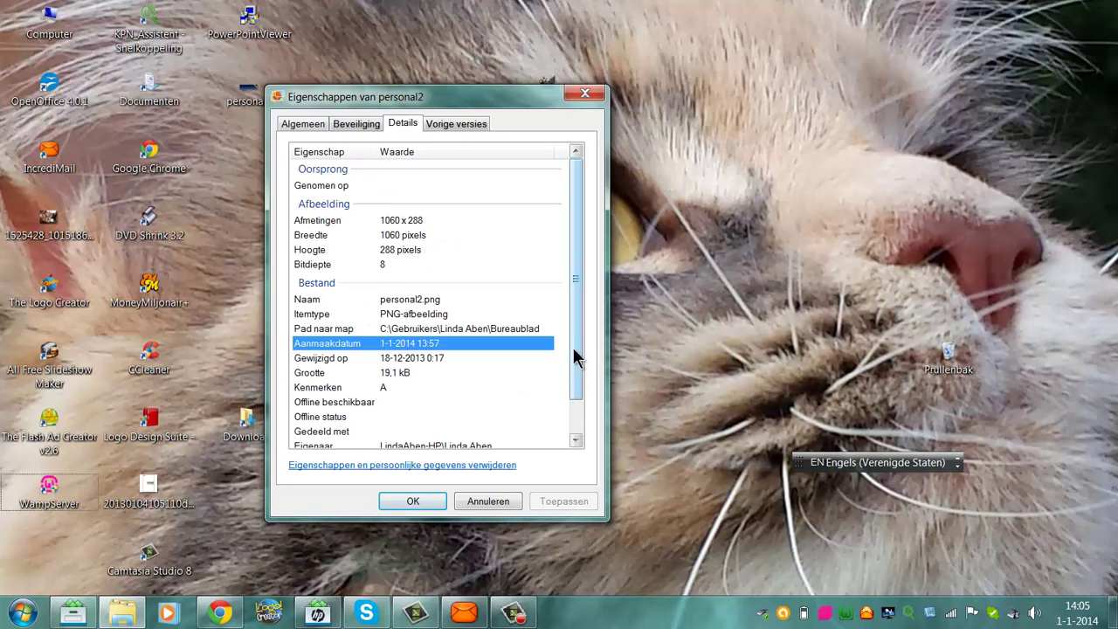
pyautogui.click(431, 221)
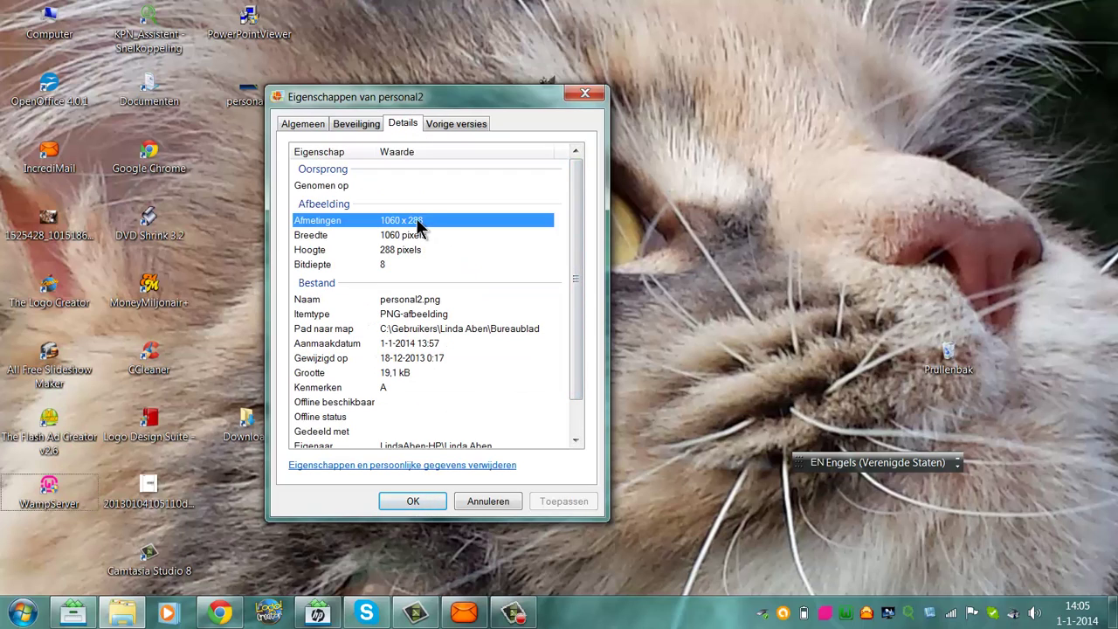
# - Note the image size 1060 x 288 in a new Notepad document and move its window aside to uncover the file properties
pyautogui.click(23, 612)
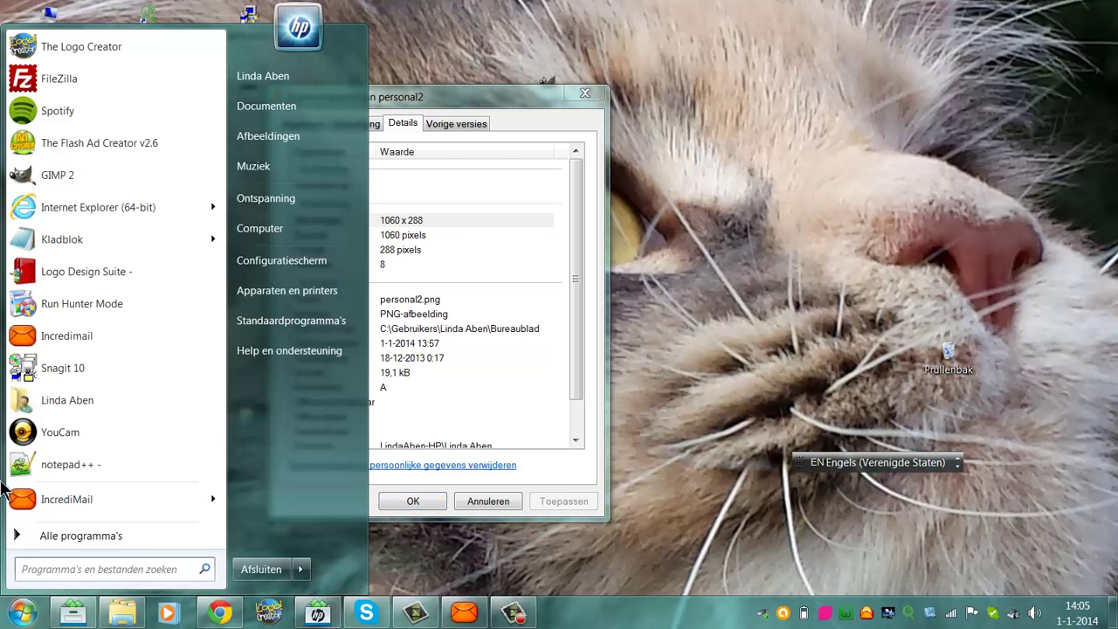
pyautogui.click(53, 239)
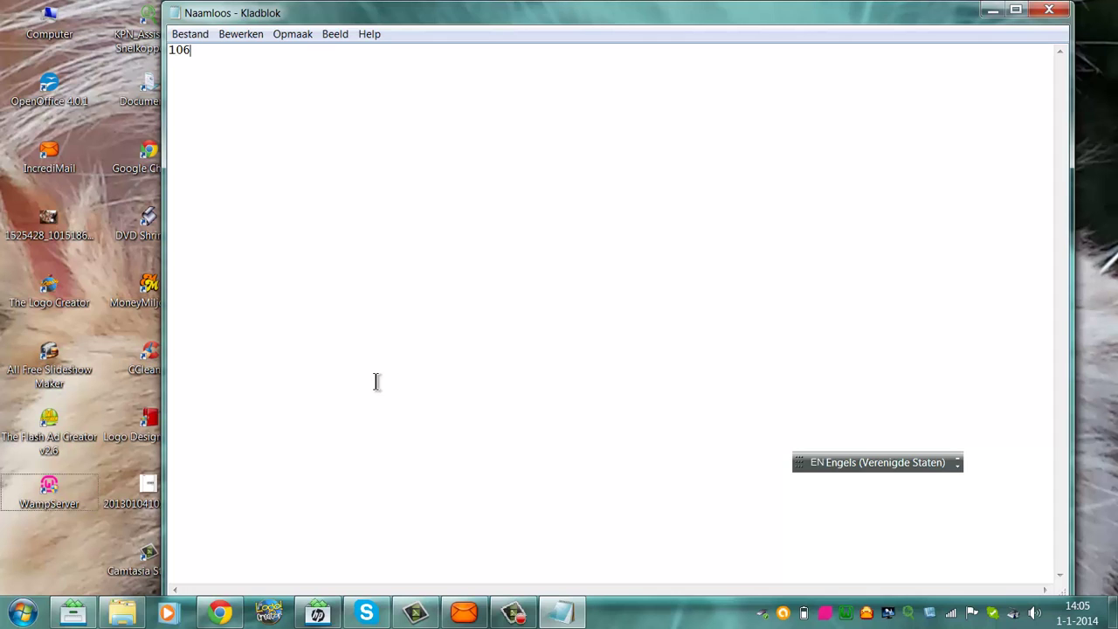
pyautogui.moveTo(355, 17); pyautogui.dragTo(693, 145)
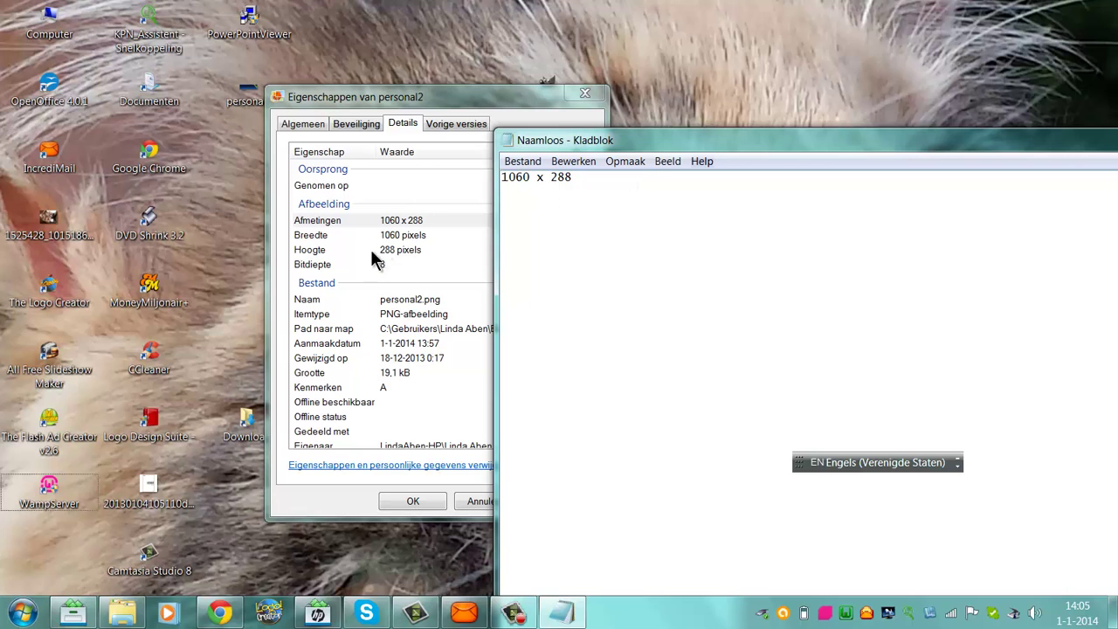
# - Switch to Chrome to examine the header area and title text on the home page, and minimize the browser
pyautogui.click(214, 615)
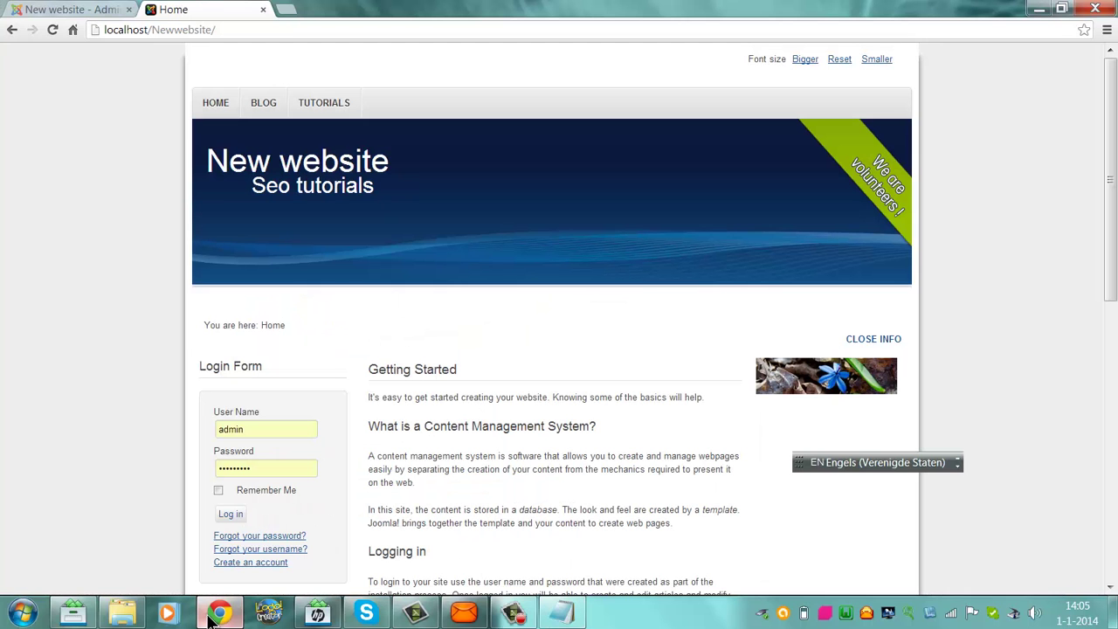
pyautogui.moveTo(208, 130); pyautogui.dragTo(725, 125)
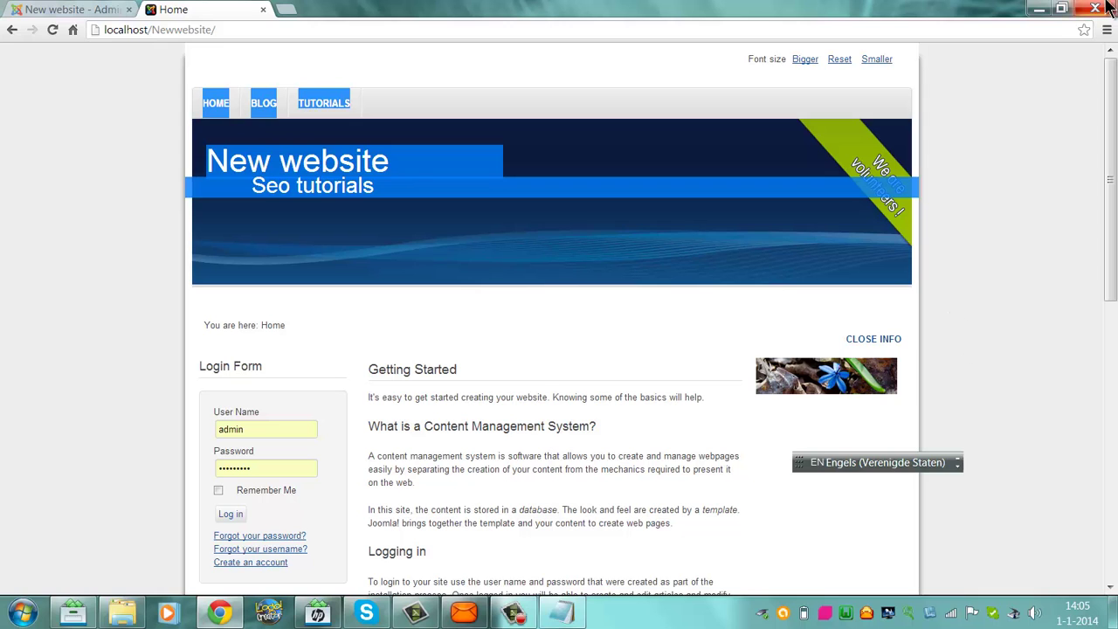
pyautogui.click(1040, 9)
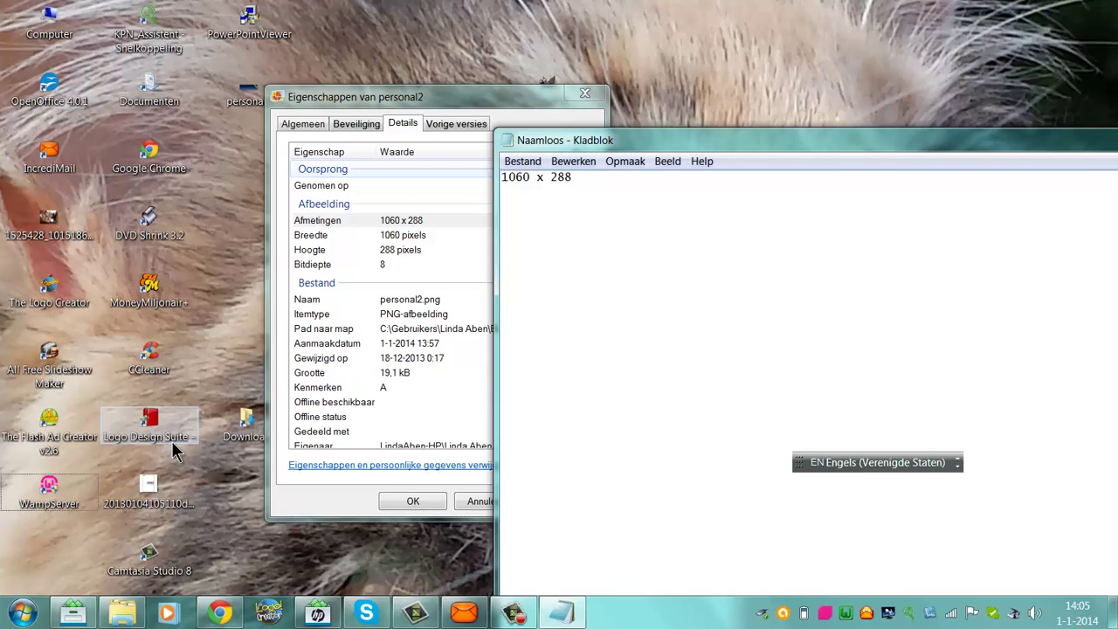
# - Launch The Logo Creator from the Logo Design Suite welcome window, glancing at the size noted in Notepad
pyautogui.moveTo(175, 452)
pyautogui.mouseDown()
pyautogui.moveTo(180, 429)
pyautogui.moveTo(247, 416)
pyautogui.moveTo(159, 436)
pyautogui.mouseUp()
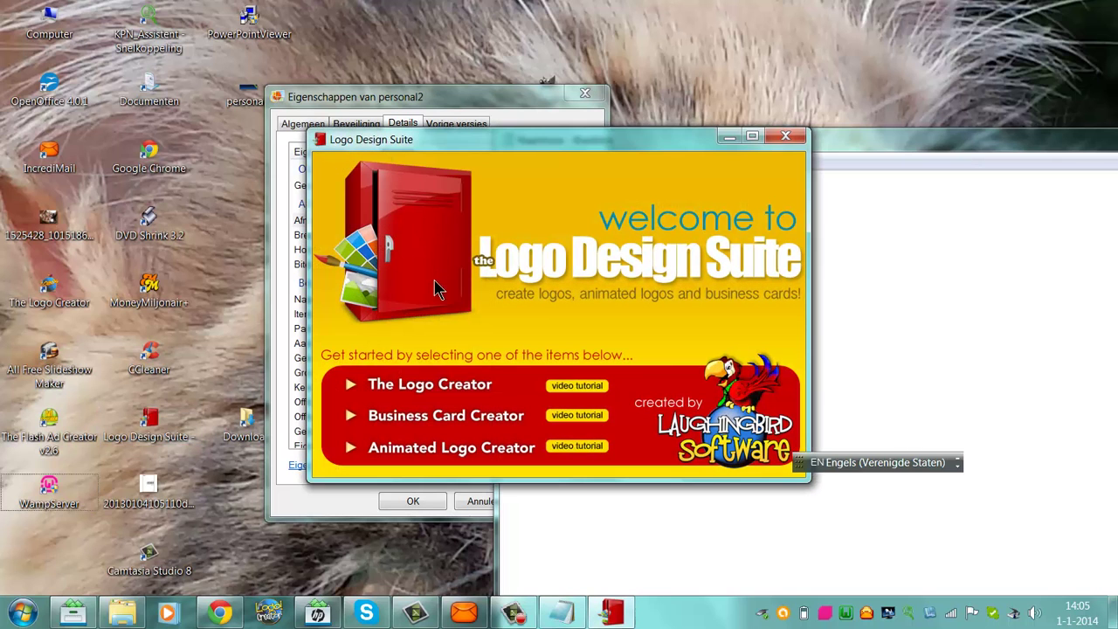
pyautogui.click(459, 389)
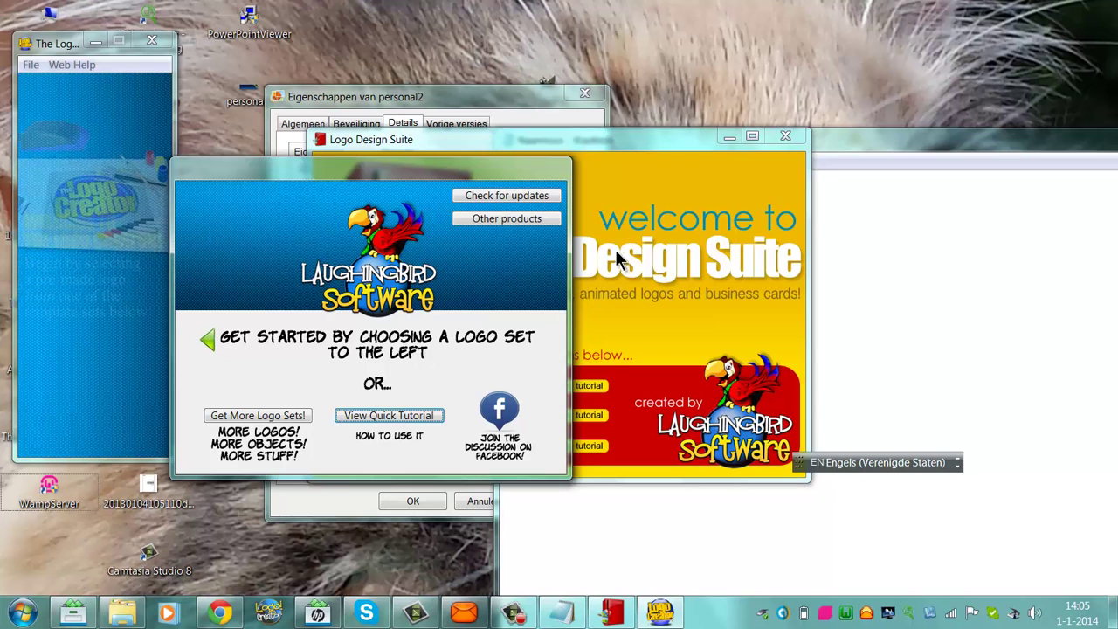
pyautogui.click(853, 241)
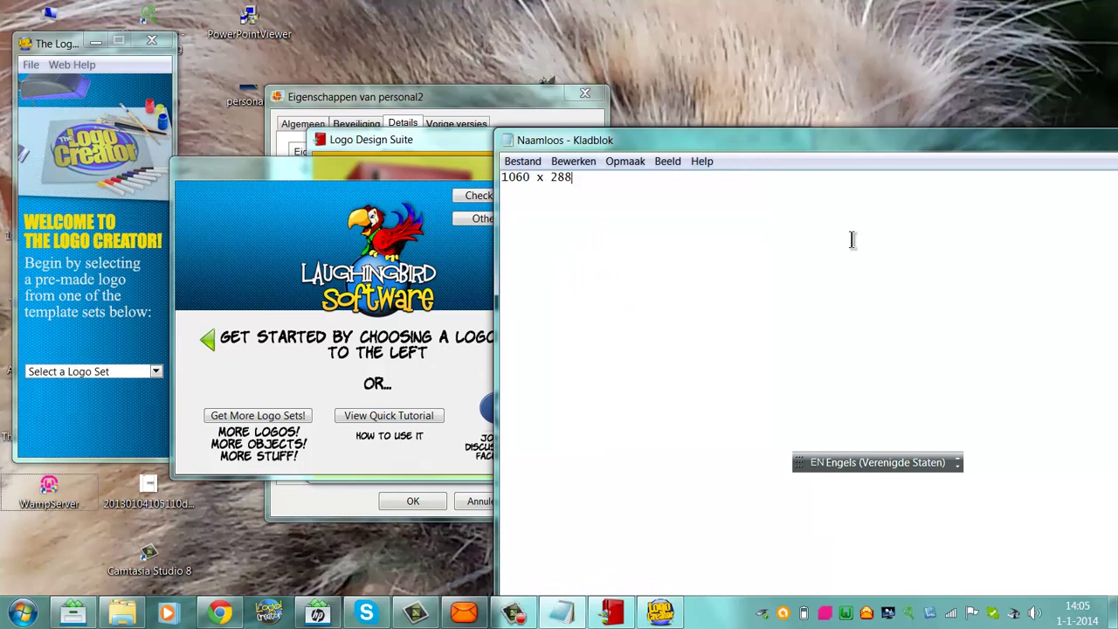
pyautogui.click(284, 194)
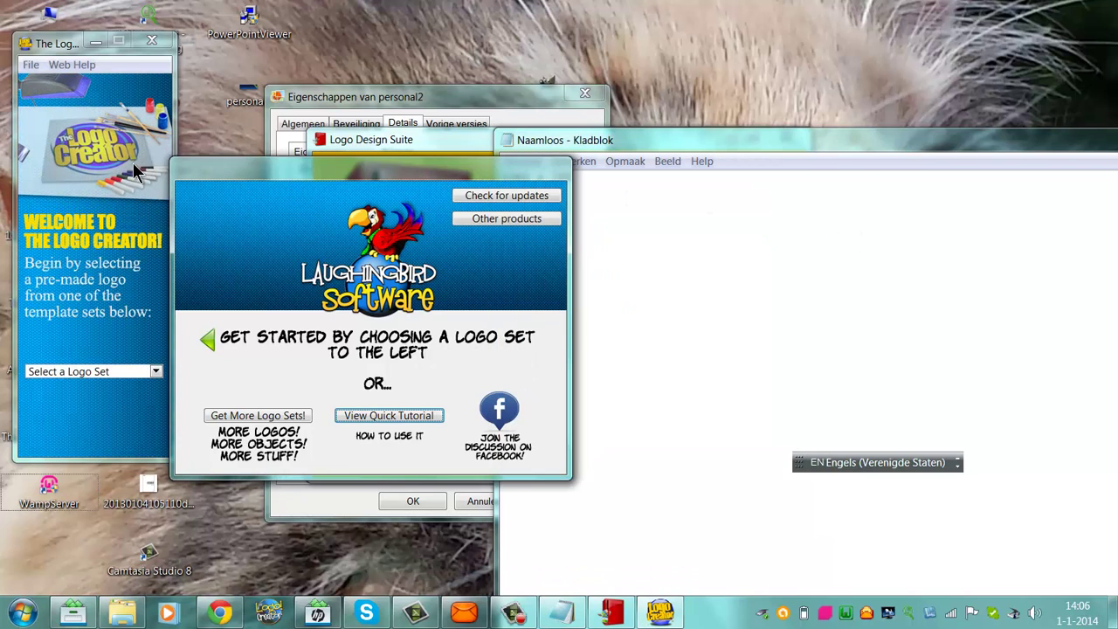
# - Start a new blank logo and show the image objects in the Element Setter
pyautogui.click(30, 64)
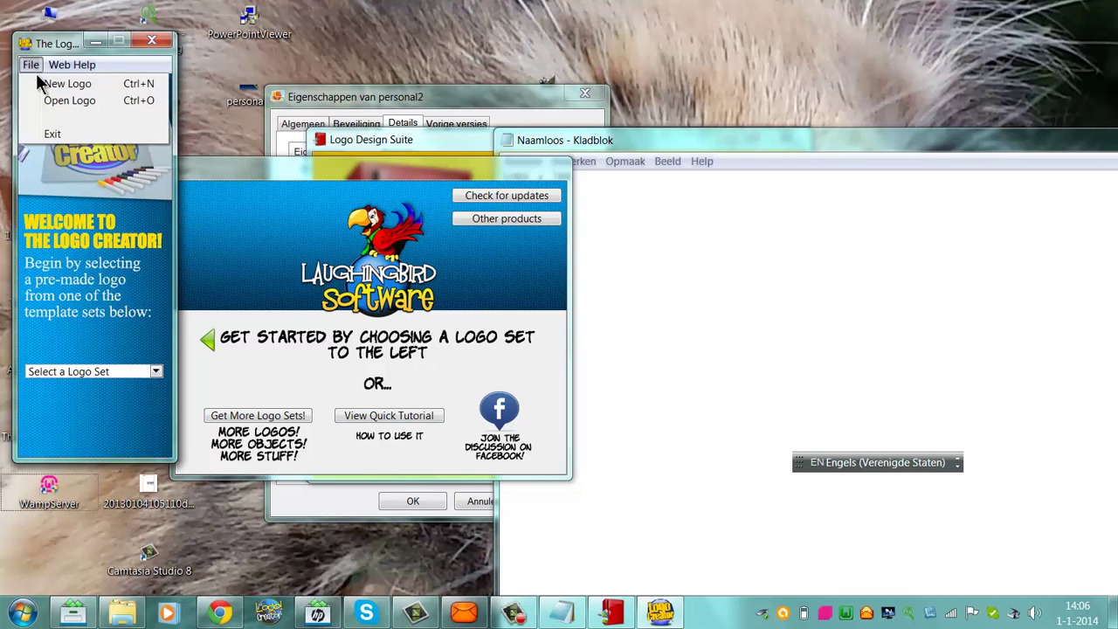
pyautogui.click(43, 83)
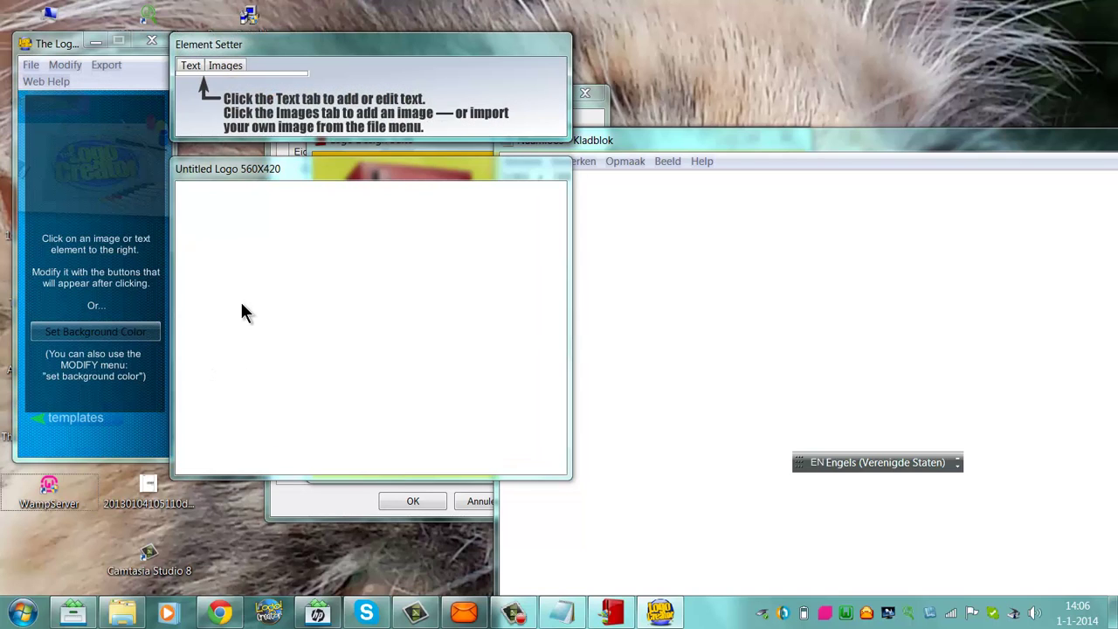
pyautogui.click(220, 67)
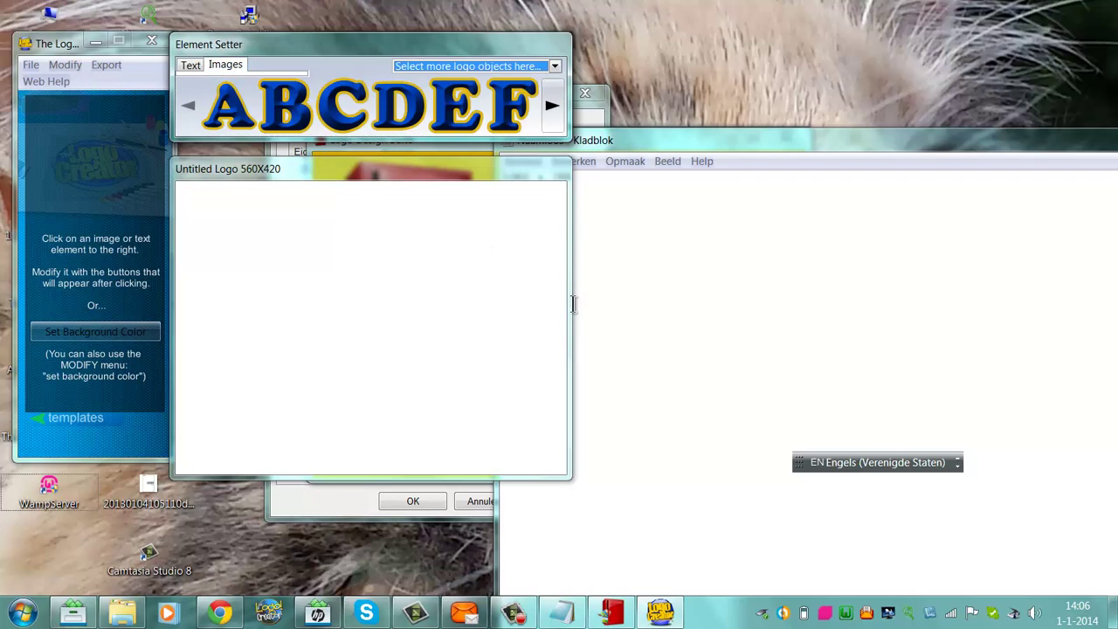
# - Check the noted header size and resize the blank logo canvas freehand to about 1061 x 279
pyautogui.click(612, 328)
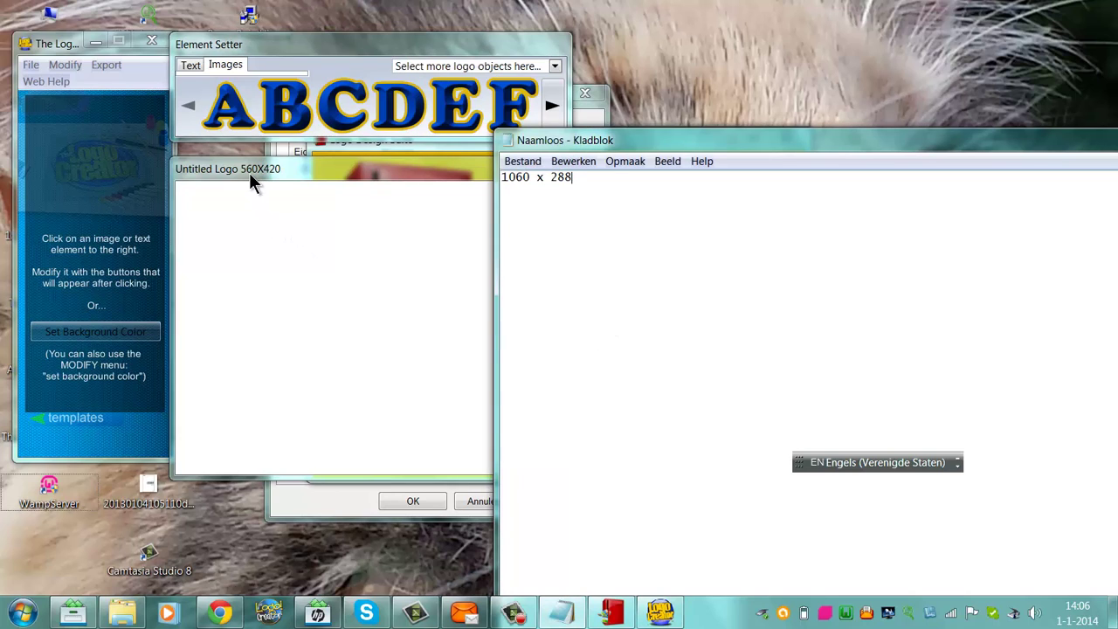
pyautogui.click(310, 332)
pyautogui.moveTo(564, 473); pyautogui.dragTo(913, 375)
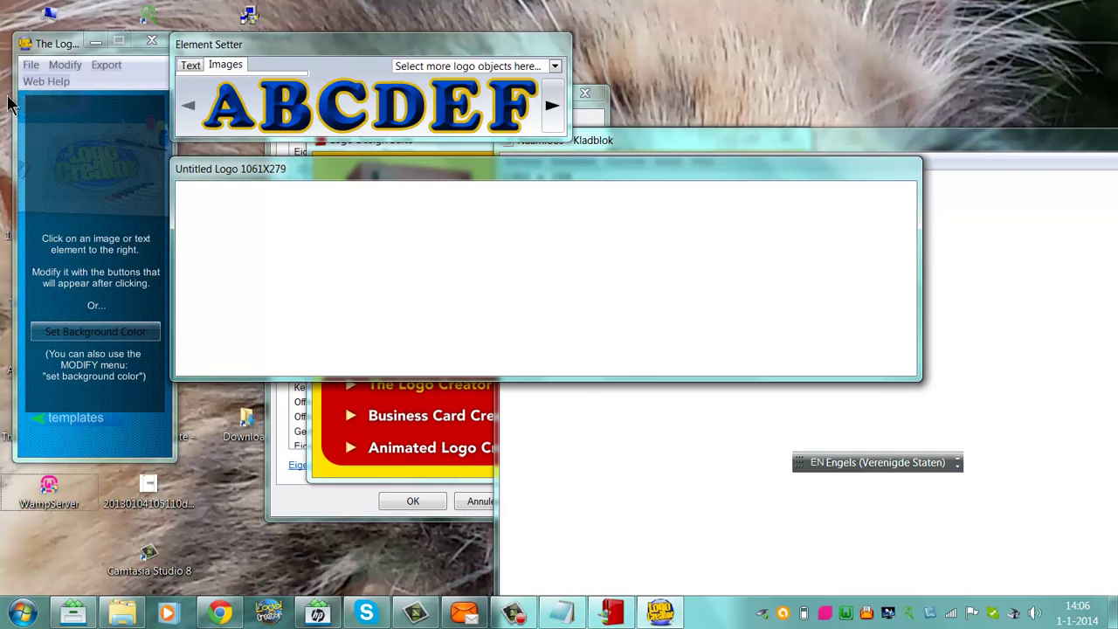
# - Set the canvas dimensions to a width of 1060 and a height of 288, checking them against the note
pyautogui.click(65, 67)
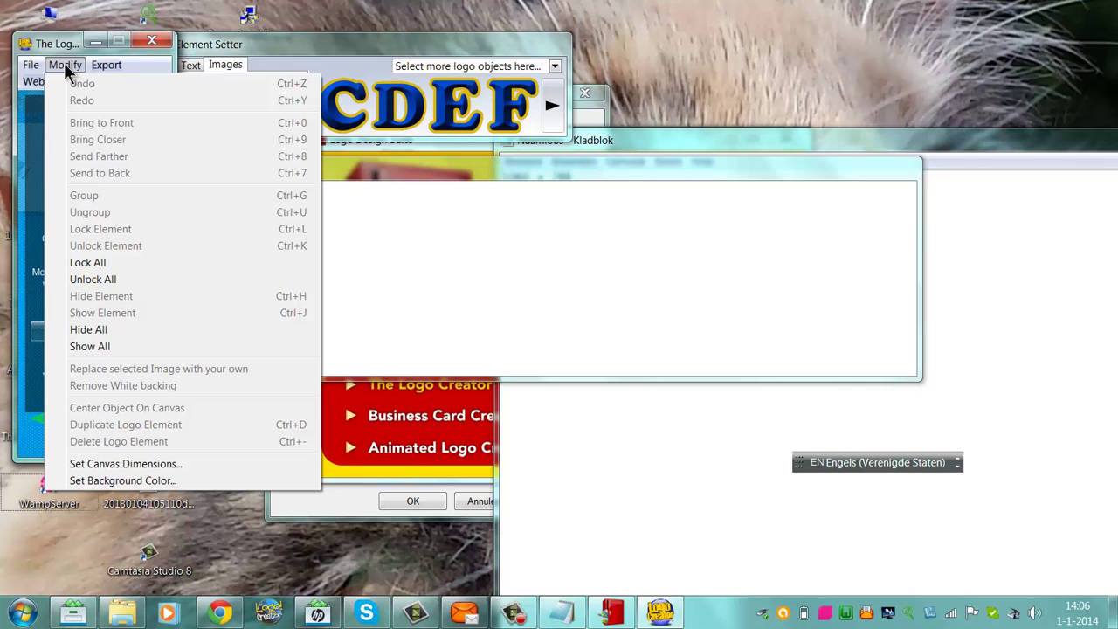
pyautogui.moveTo(38, 74)
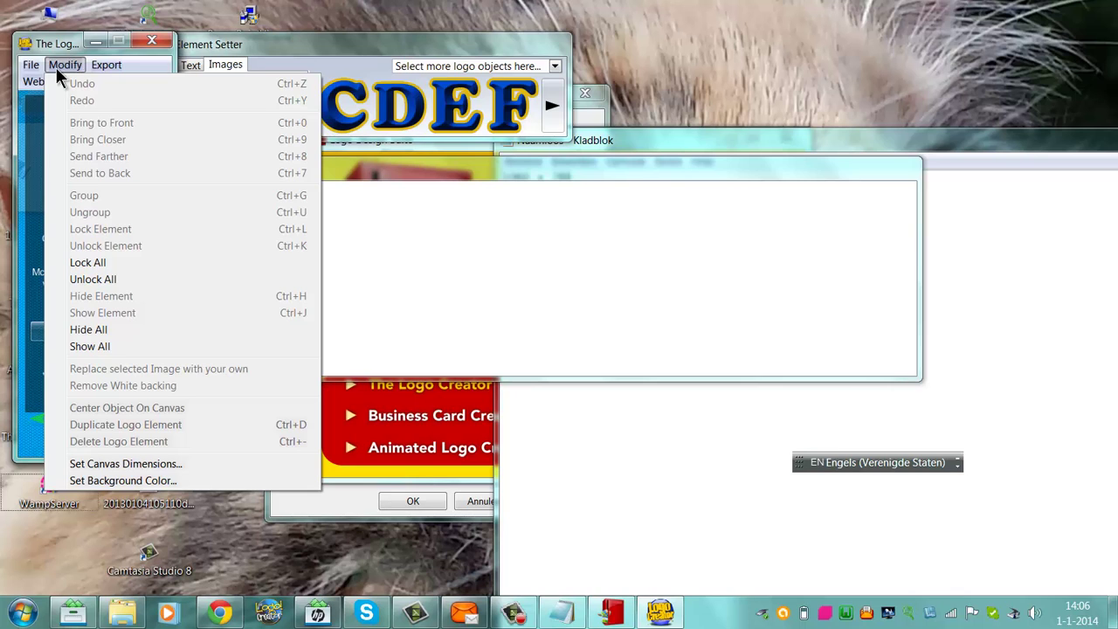
pyautogui.click(121, 466)
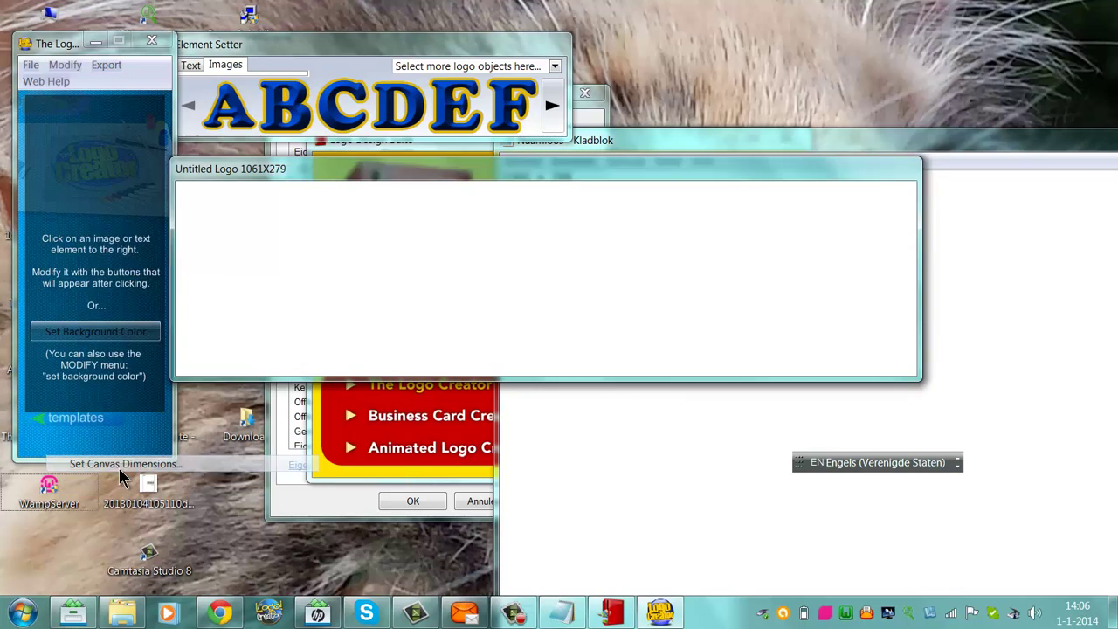
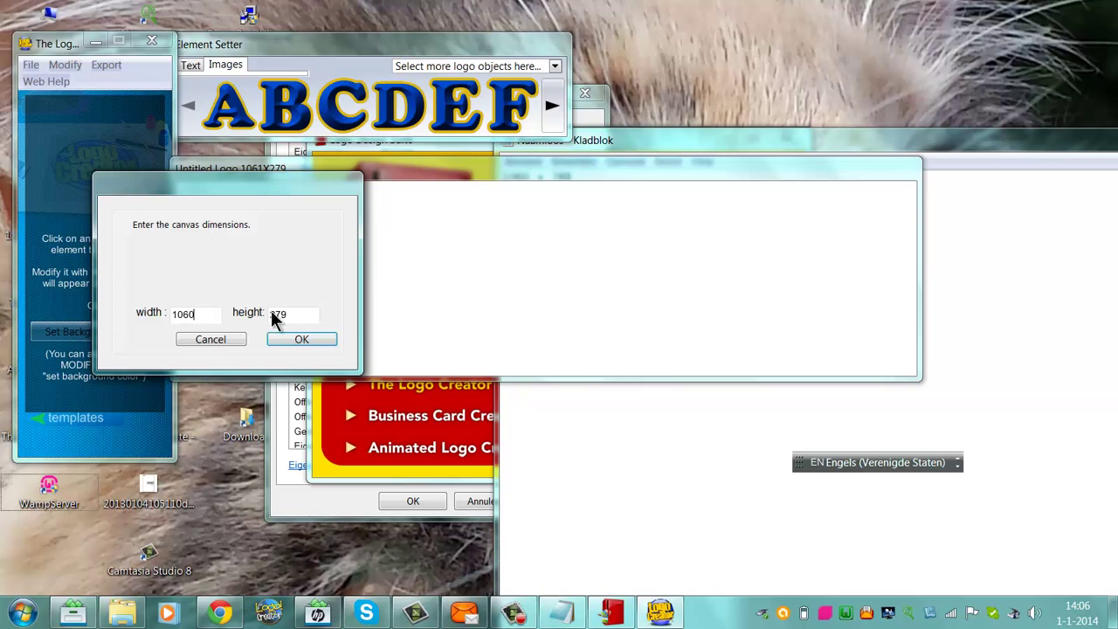
pyautogui.click(301, 314)
pyautogui.click(617, 424)
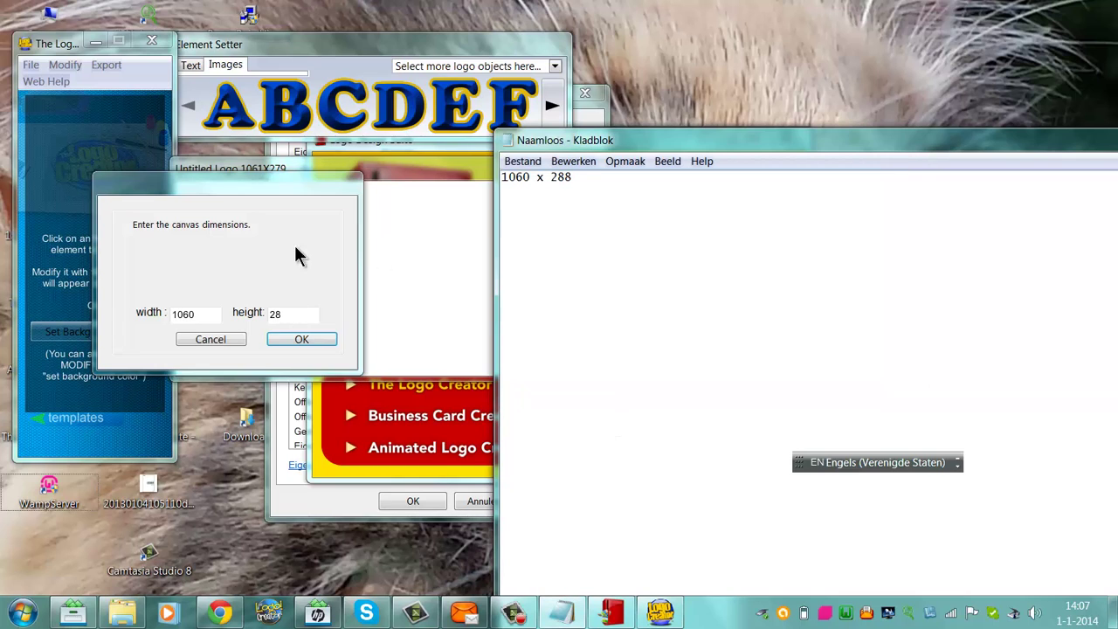
pyautogui.click(289, 306)
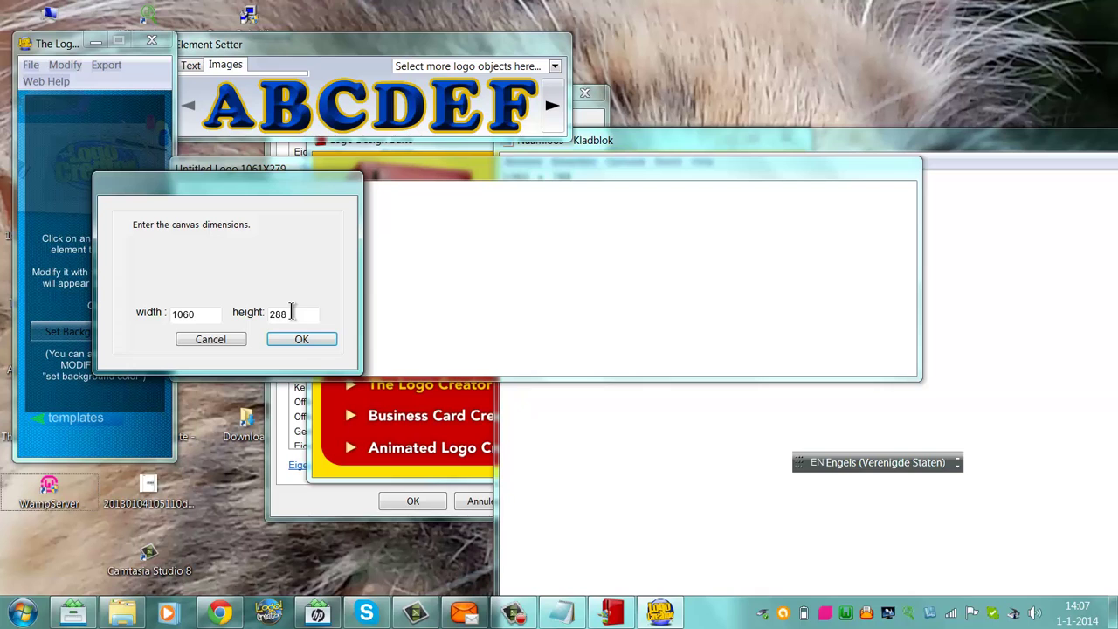
pyautogui.write('8')
pyautogui.click(300, 340)
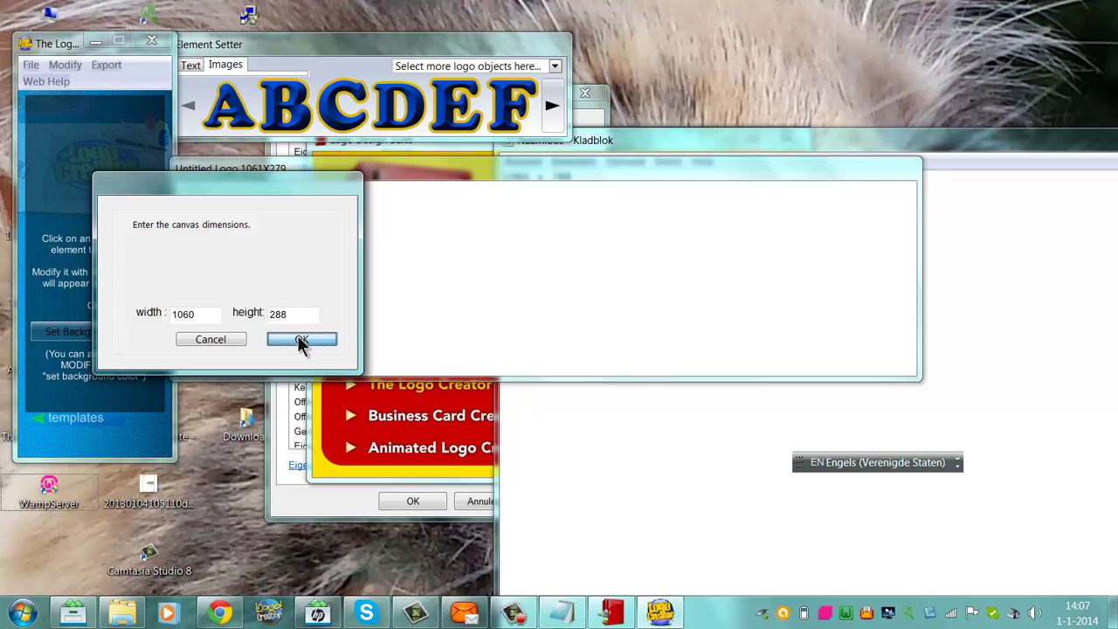
pyautogui.click(614, 465)
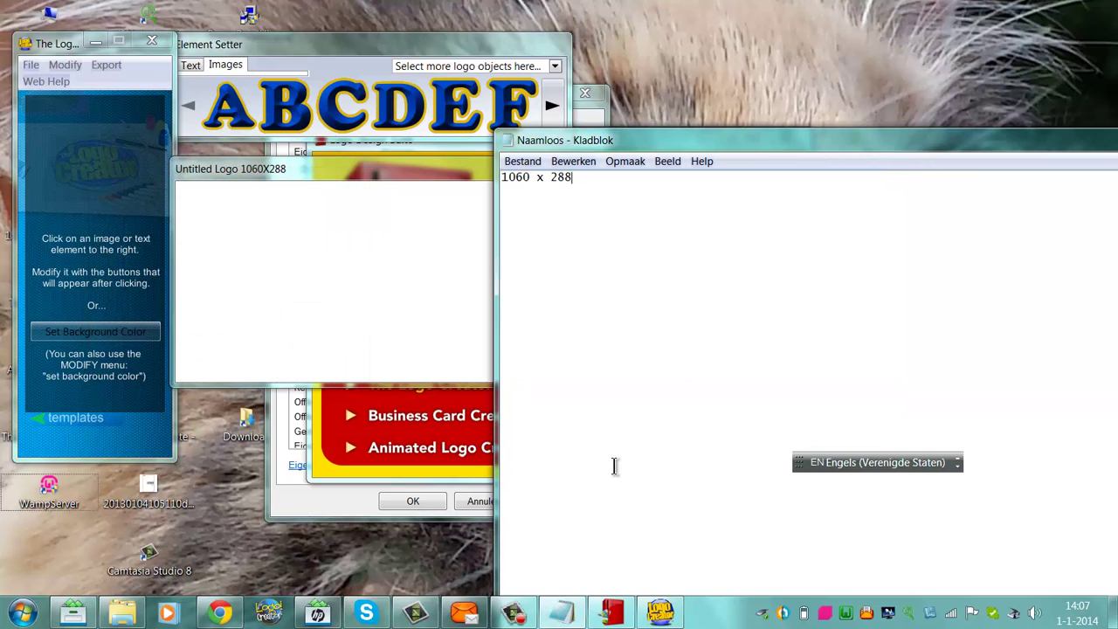
pyautogui.click(363, 254)
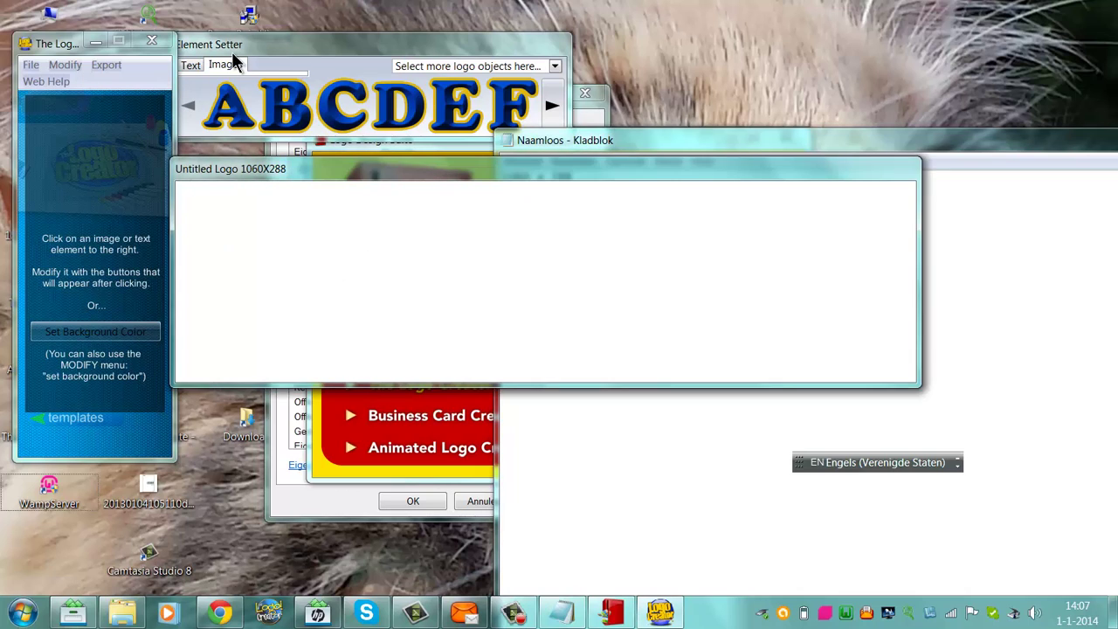
# - Browse the Banners and Stars and Glass Objects categories of logo objects
pyautogui.click(466, 69)
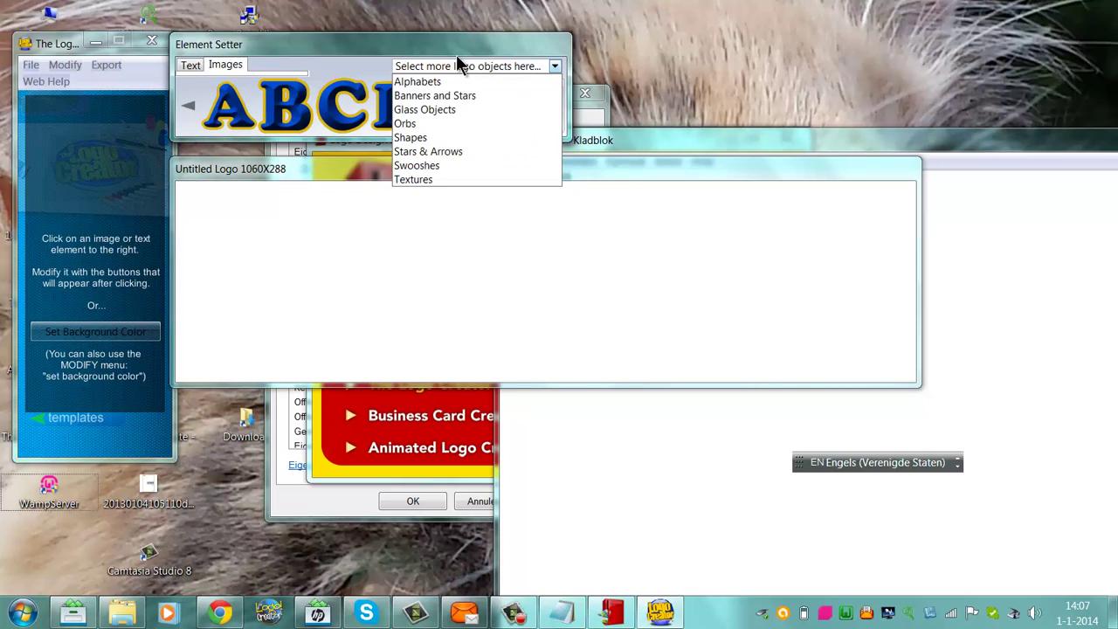
pyautogui.click(455, 95)
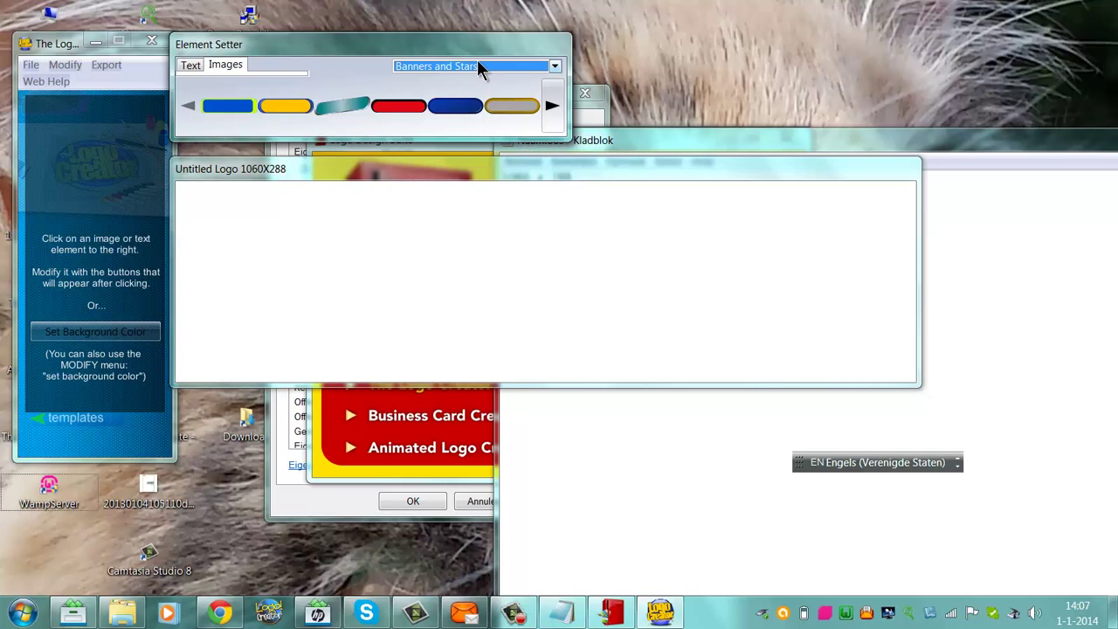
pyautogui.click(479, 69)
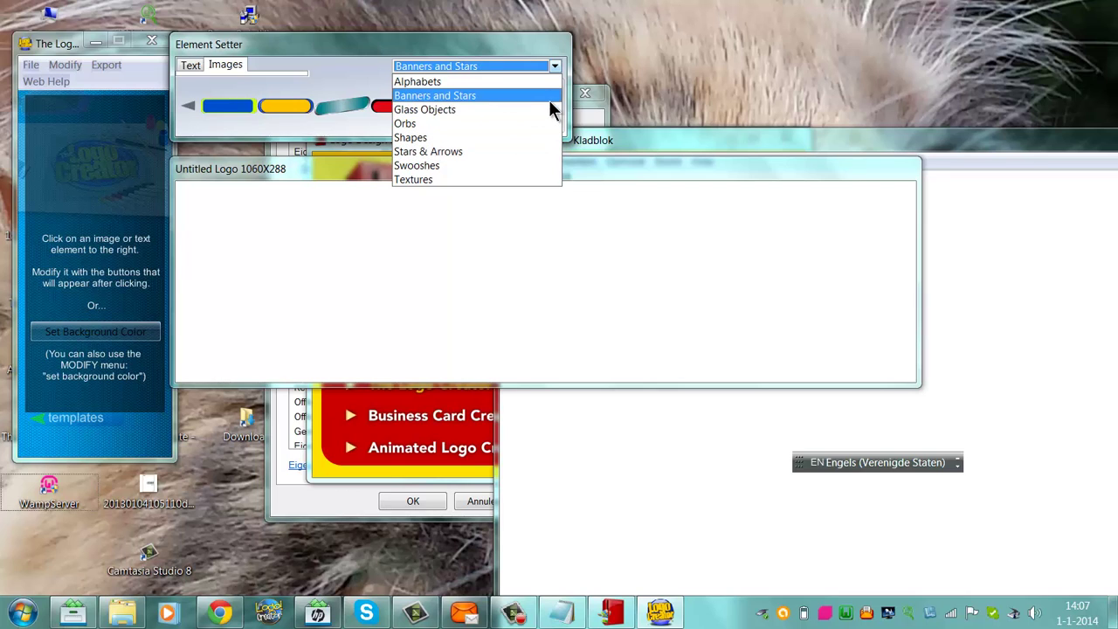
pyautogui.click(524, 109)
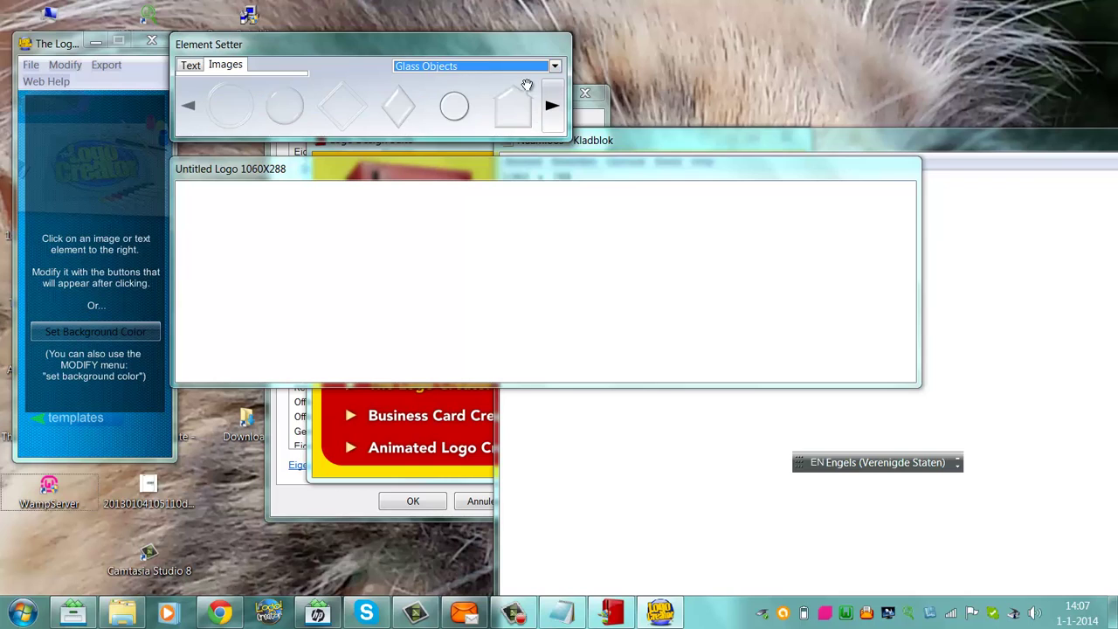
# - Switch the logo objects to the Textures category
pyautogui.click(498, 67)
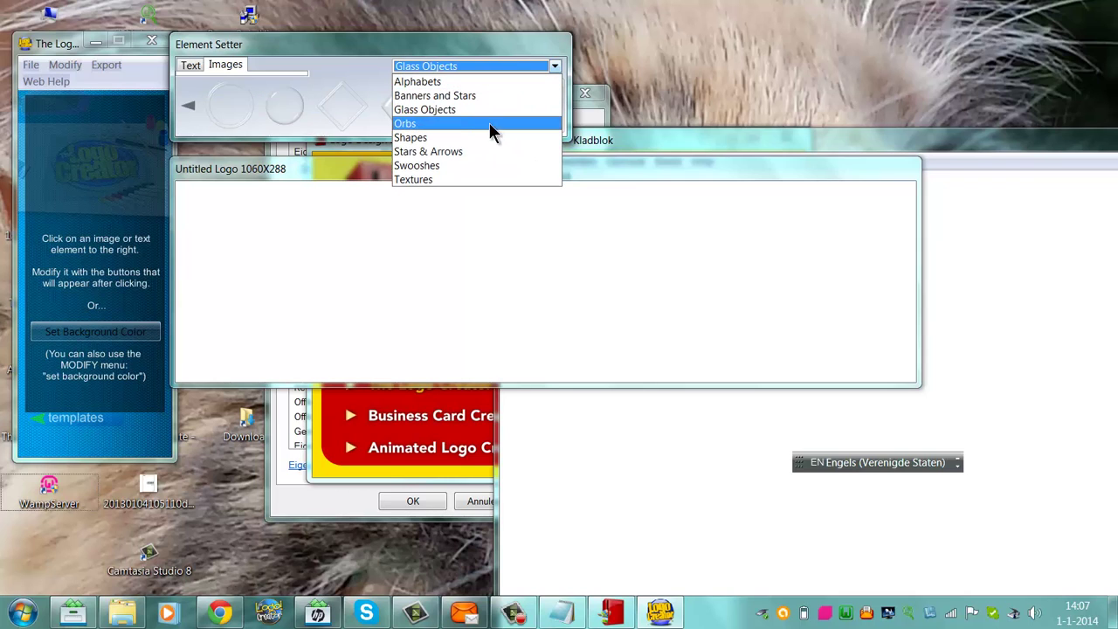
pyautogui.click(465, 179)
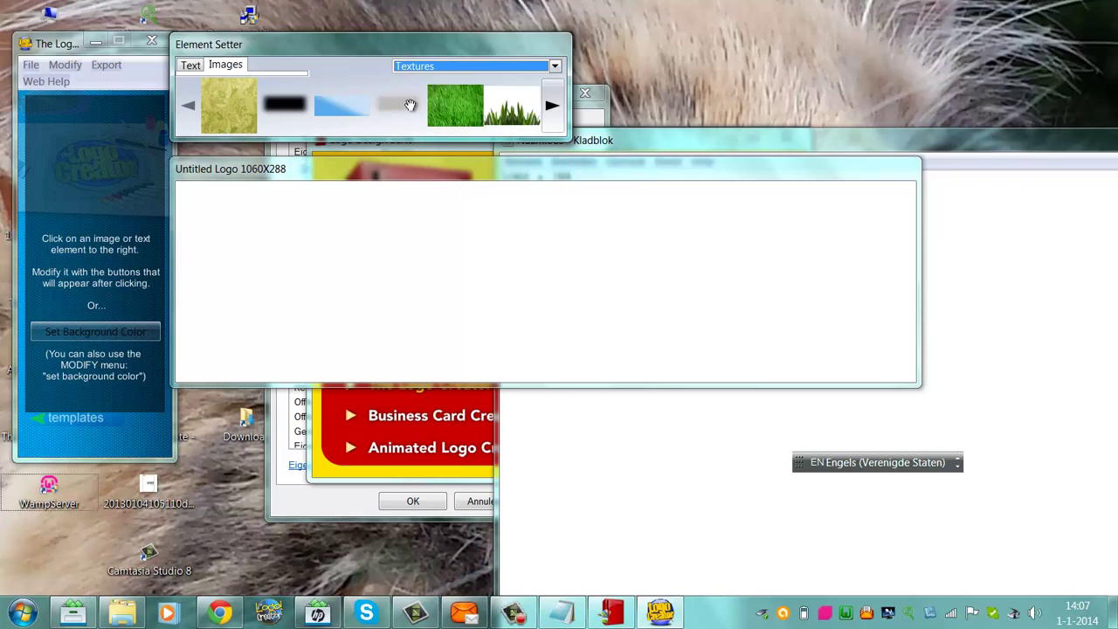
pyautogui.moveTo(250, 105); pyautogui.dragTo(384, 319)
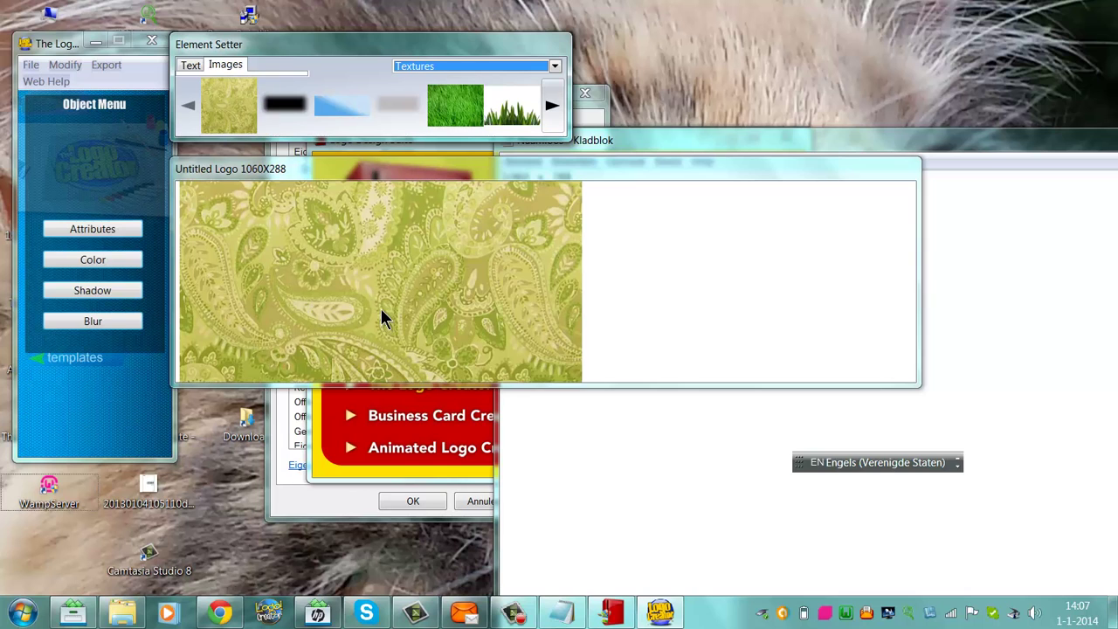
pyautogui.click(568, 233)
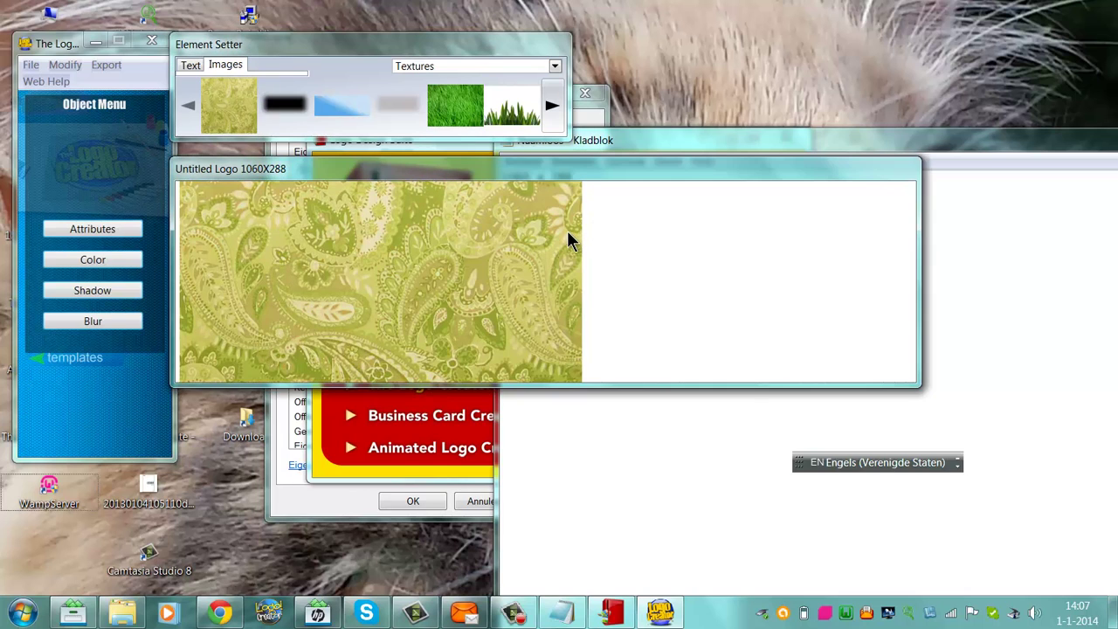
pyautogui.press('Delete')
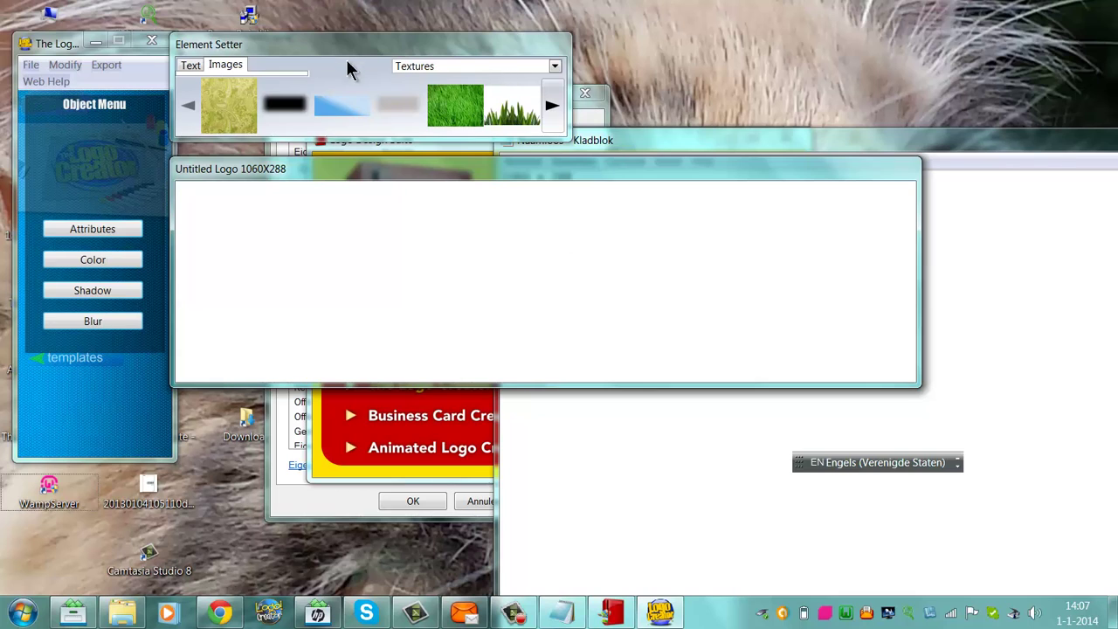
# - Place the blue gradient texture on the canvas, scale it to 2.000 and position it to cover the whole canvas
pyautogui.moveTo(342, 106); pyautogui.dragTo(265, 268)
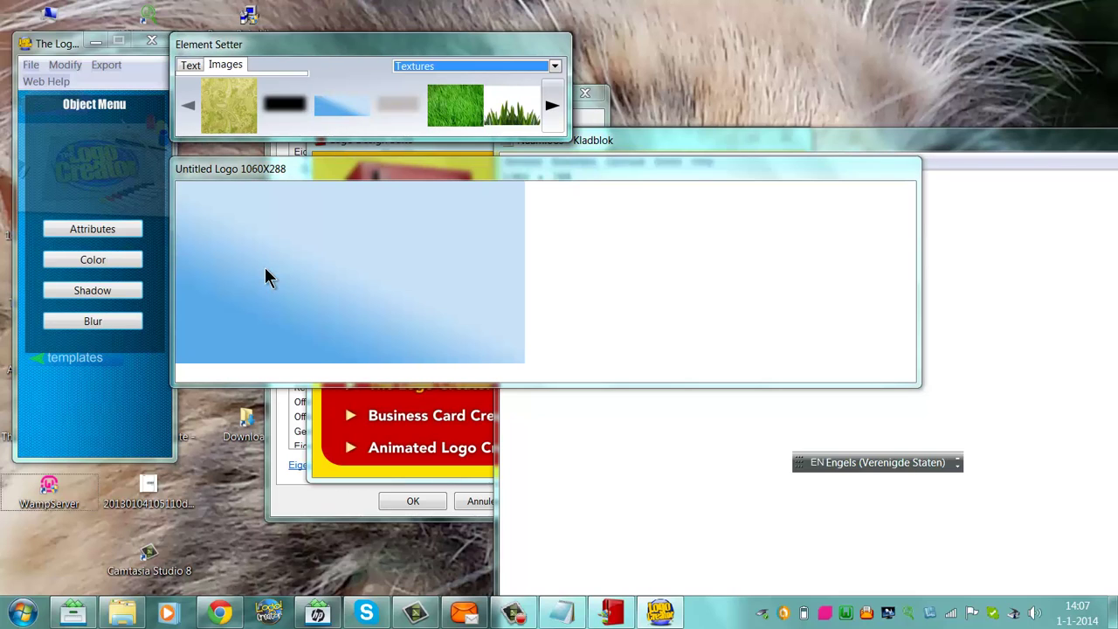
pyautogui.click(323, 257)
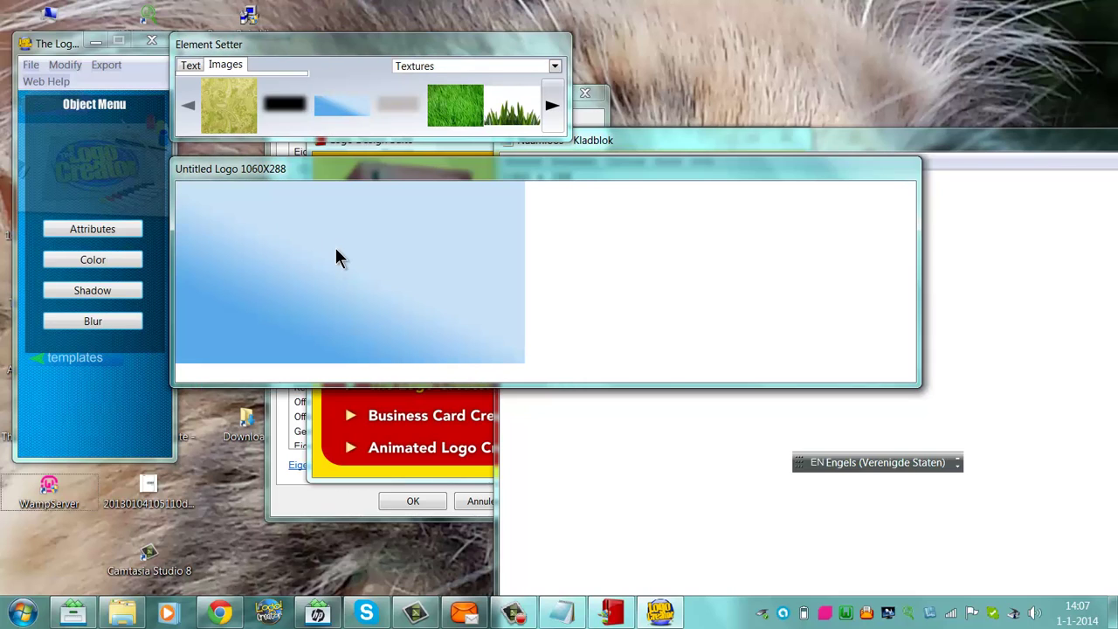
pyautogui.click(94, 229)
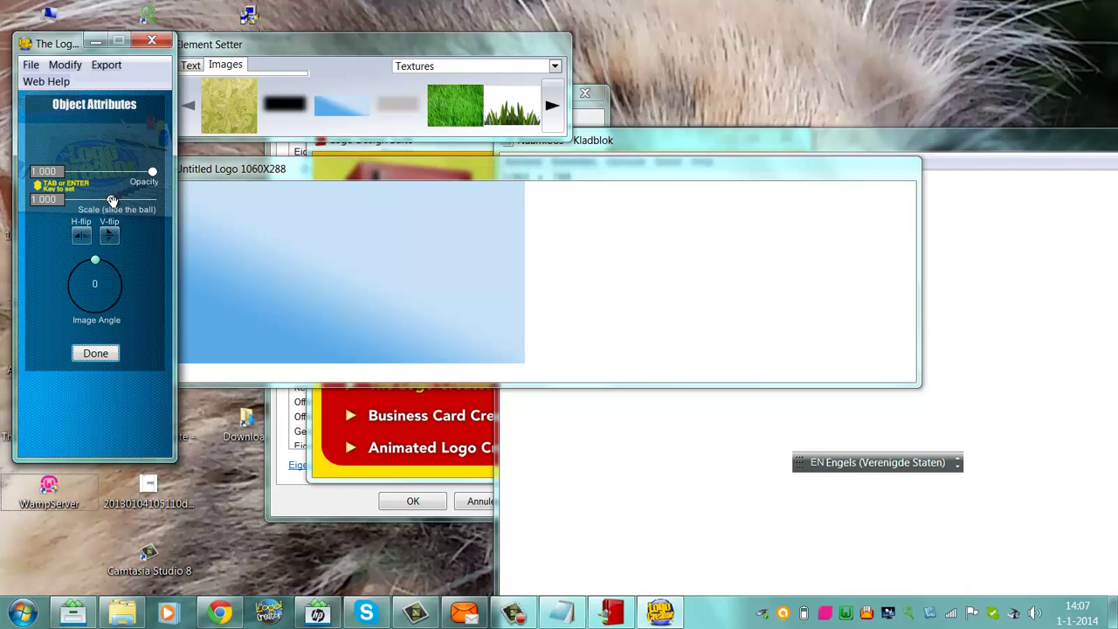
pyautogui.moveTo(112, 200); pyautogui.dragTo(156, 200)
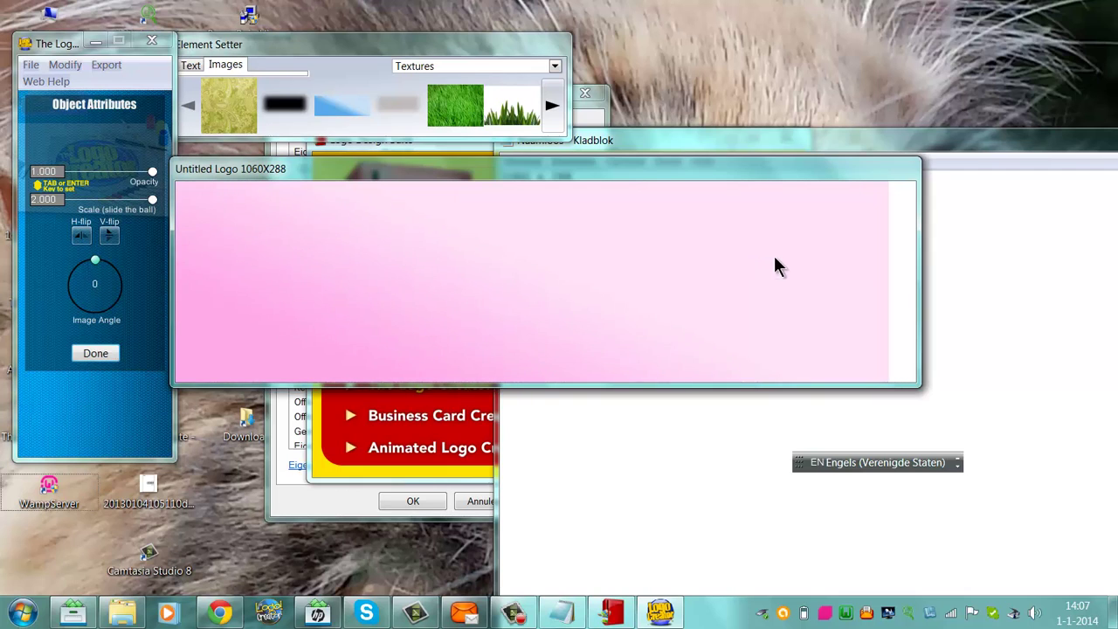
pyautogui.click(754, 489)
pyautogui.click(460, 307)
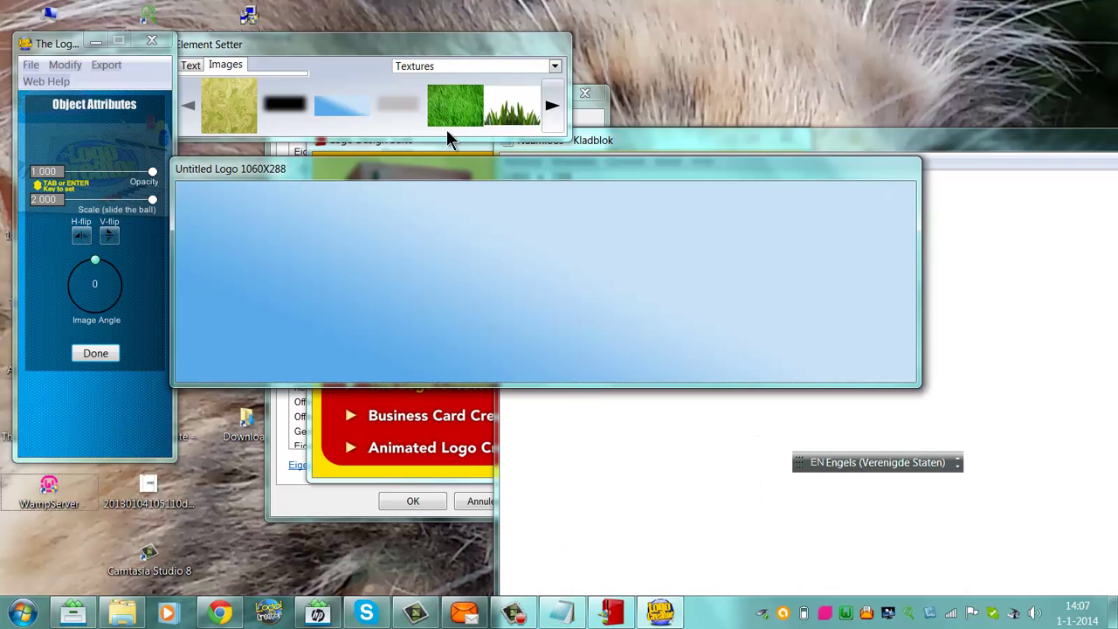
# - Browse the remaining images in the Textures category and return to the first ones
pyautogui.click(552, 107)
pyautogui.click(551, 108)
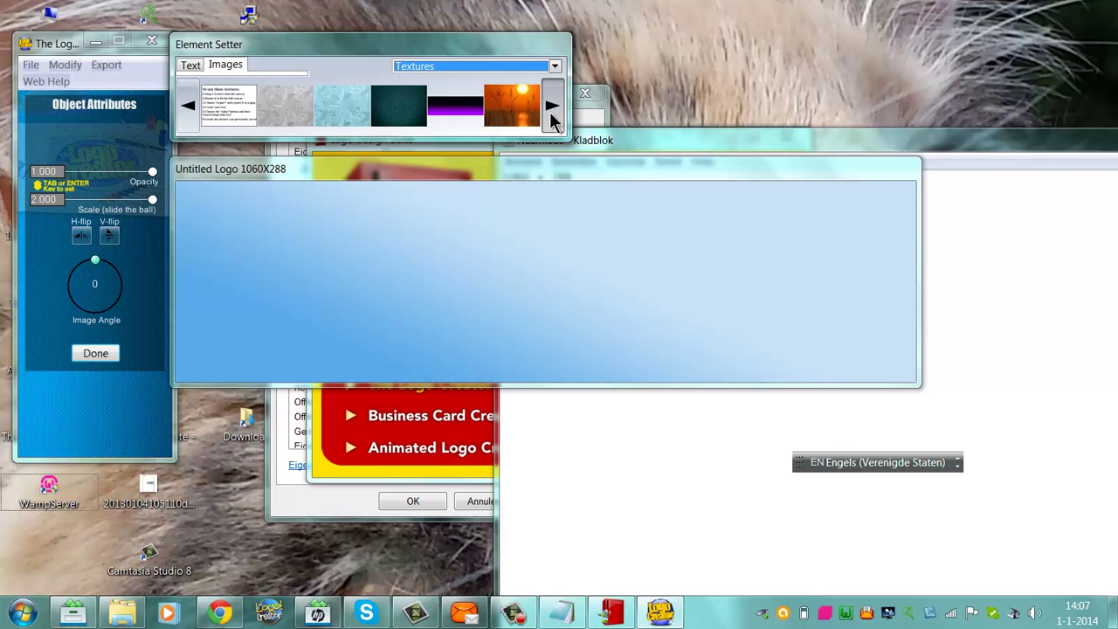
pyautogui.click(550, 110)
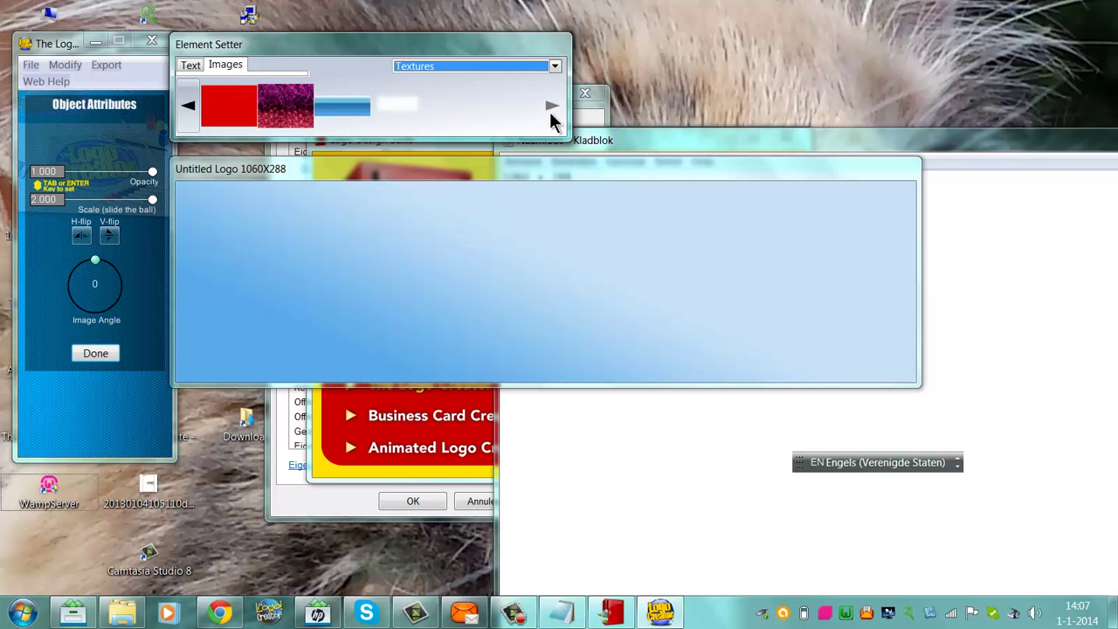
pyautogui.click(184, 113)
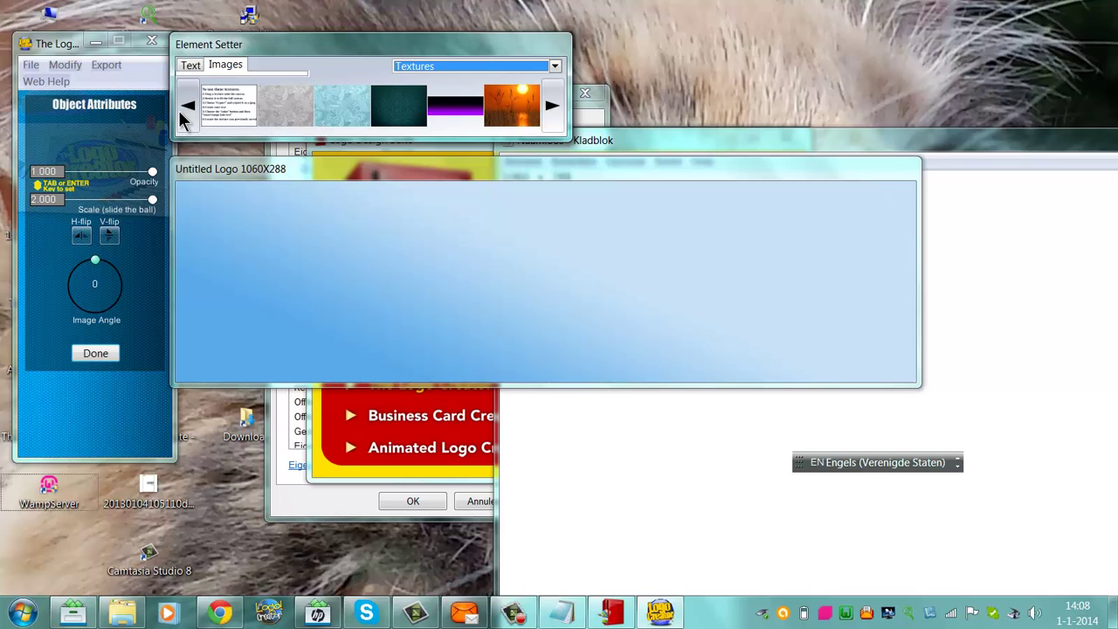
pyautogui.click(184, 113)
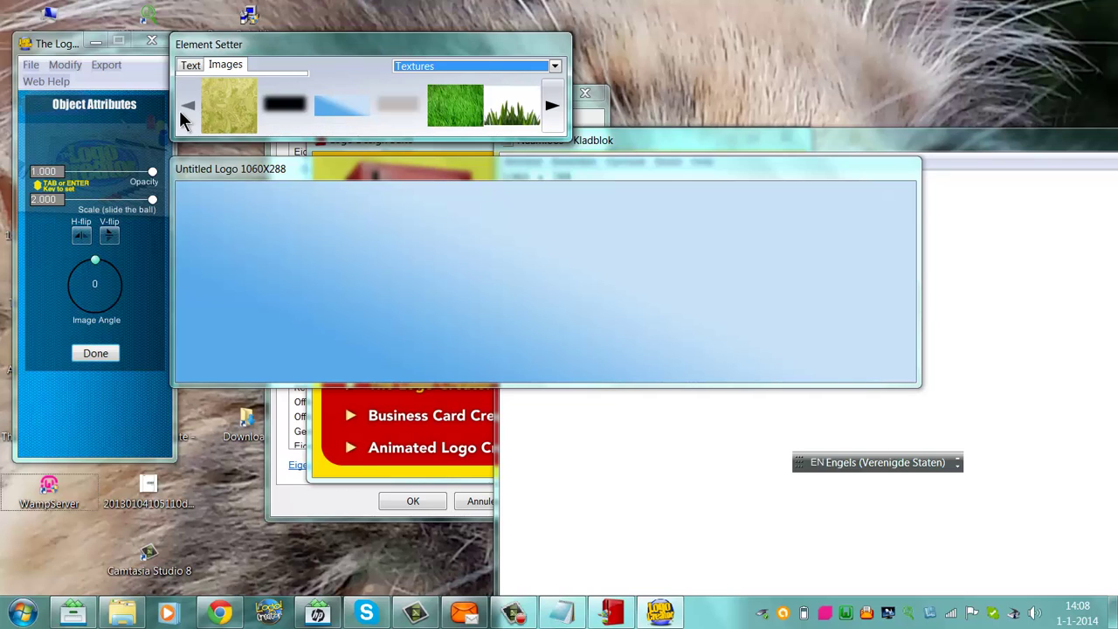
# - Add the new text "Tutorials" to the header canvas
pyautogui.click(192, 68)
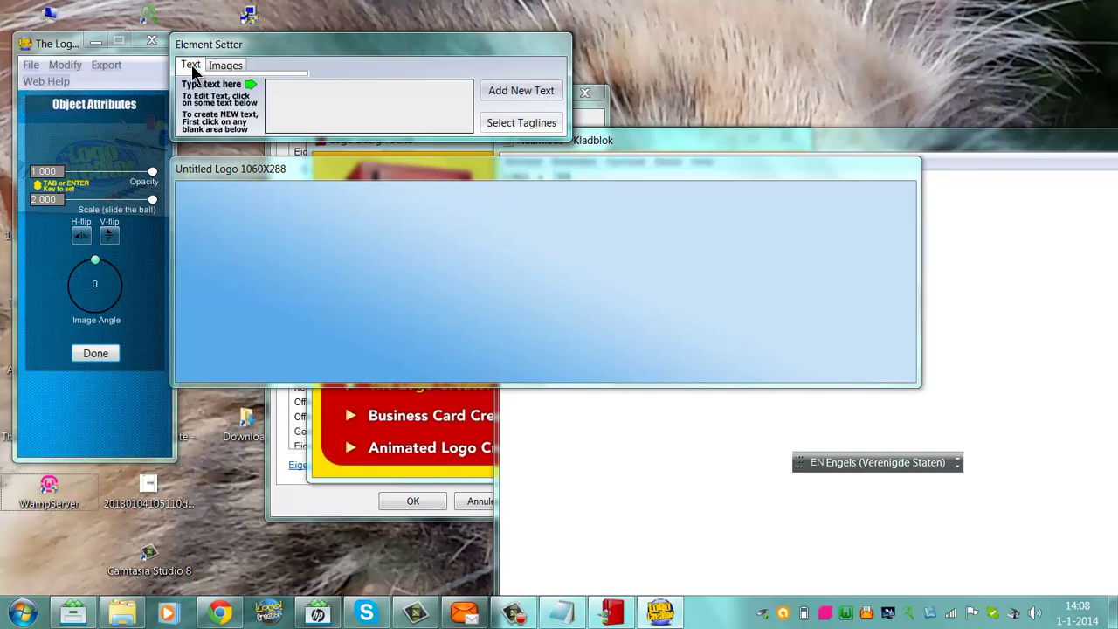
pyautogui.click(333, 103)
pyautogui.write('Tutorials')
pyautogui.click(489, 90)
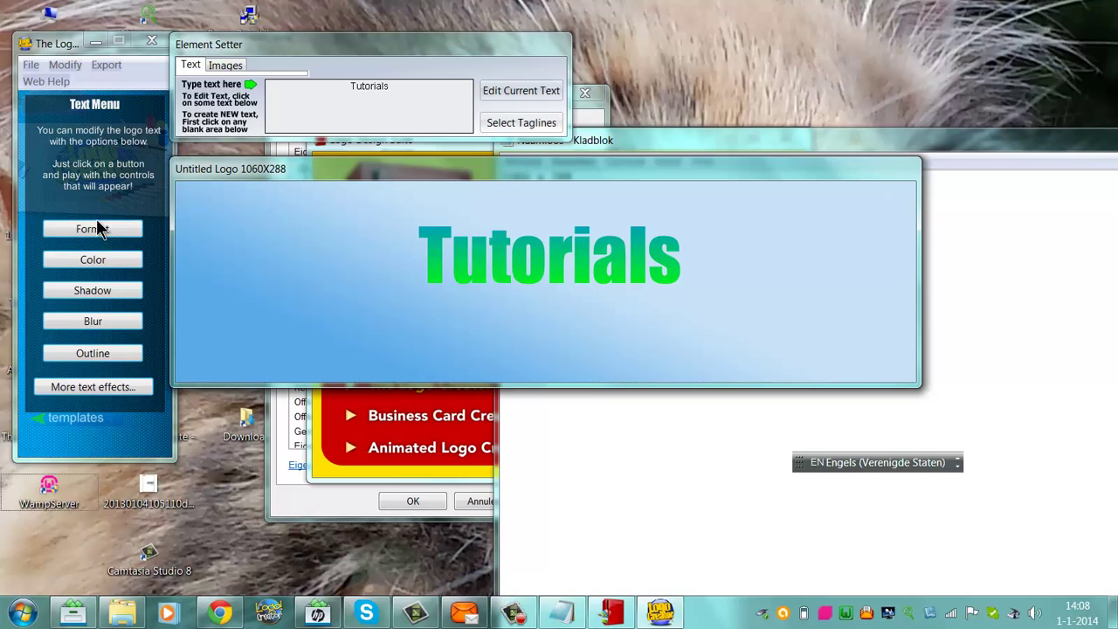
# - Apply the Cool 3D text effect to the Tutorials text and move it down toward the canvas's lower edge
pyautogui.click(96, 387)
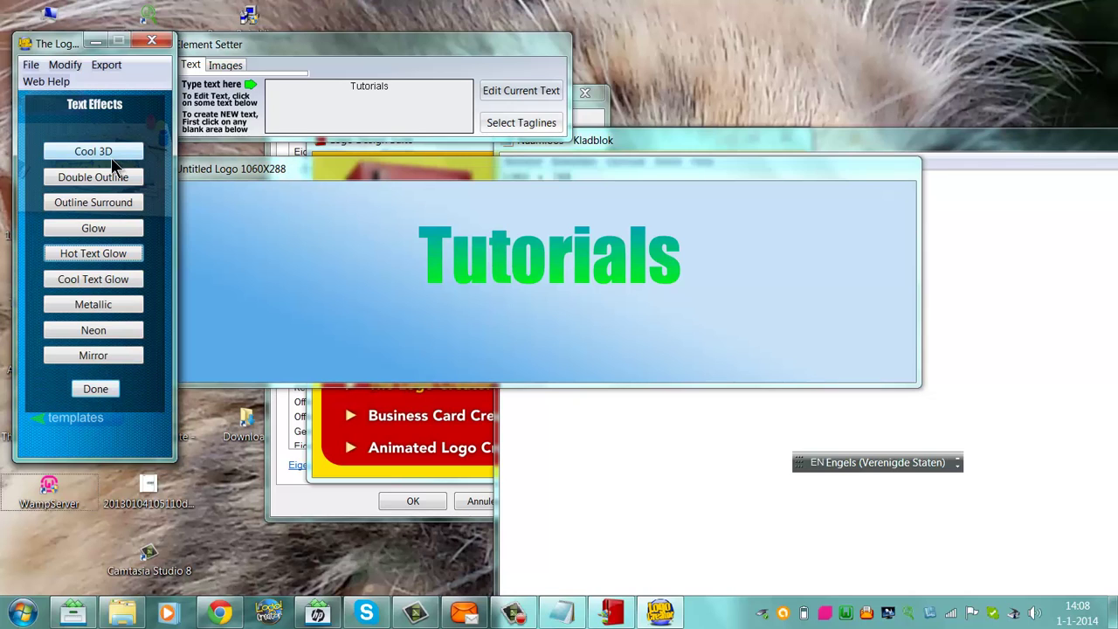
pyautogui.click(109, 154)
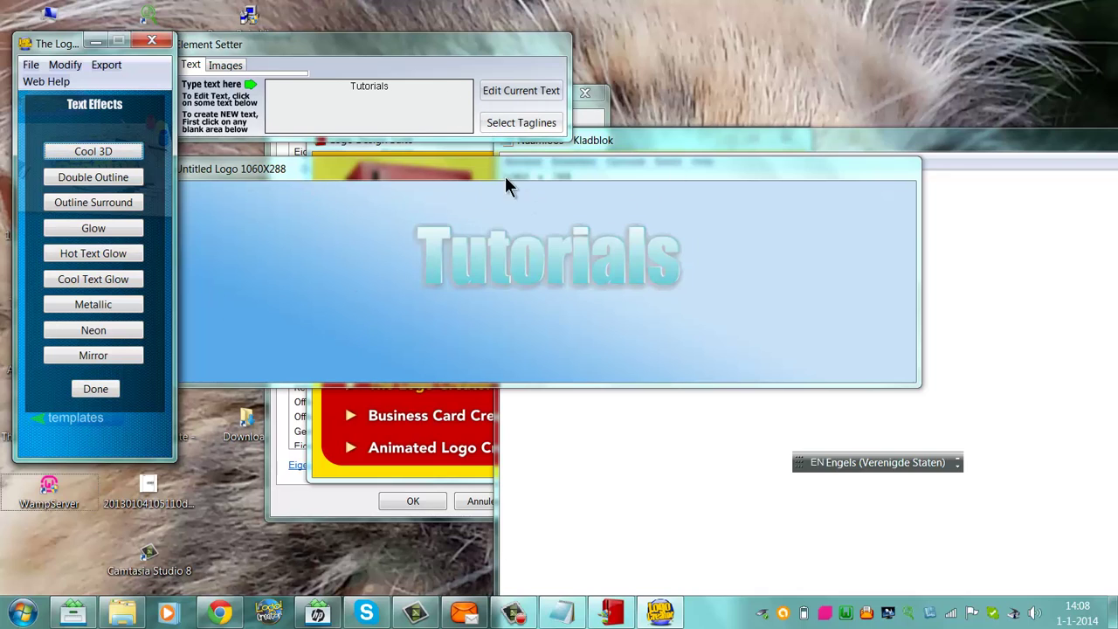
pyautogui.moveTo(495, 252); pyautogui.dragTo(492, 308)
# - Add "SEO" as a separate new text above the Tutorials text
pyautogui.moveTo(423, 108); pyautogui.dragTo(234, 96)
pyautogui.click(392, 98)
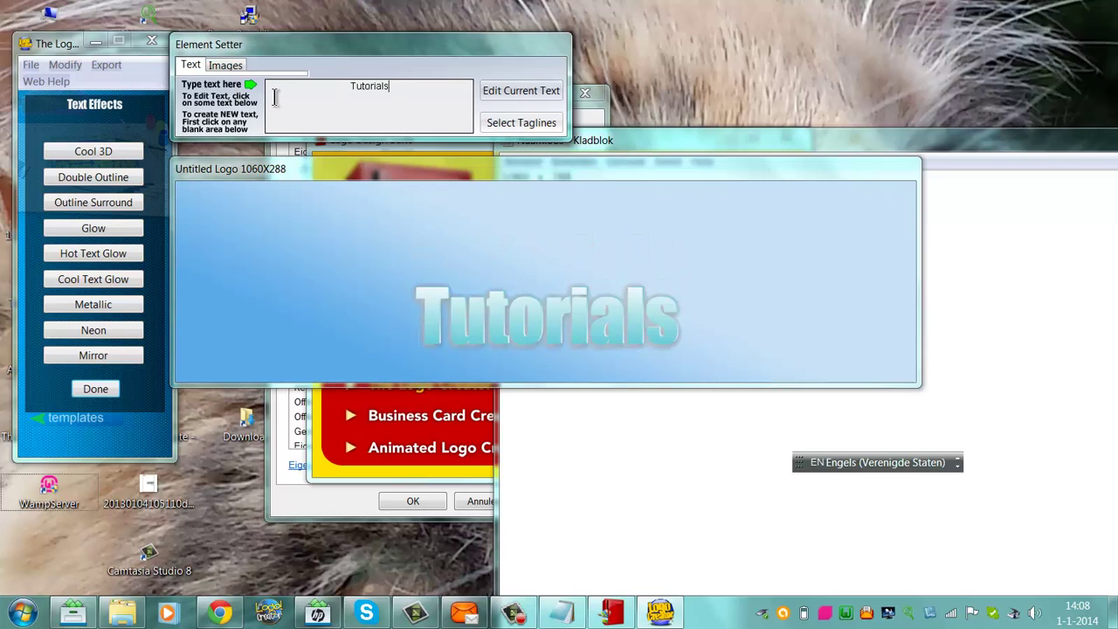
pyautogui.press('BackSpace')
pyautogui.press('BackSpace')
pyautogui.press('BackSpace')
pyautogui.press('BackSpace')
pyautogui.press('BackSpace')
pyautogui.write('SEO')
pyautogui.click(437, 262)
pyautogui.click(401, 85)
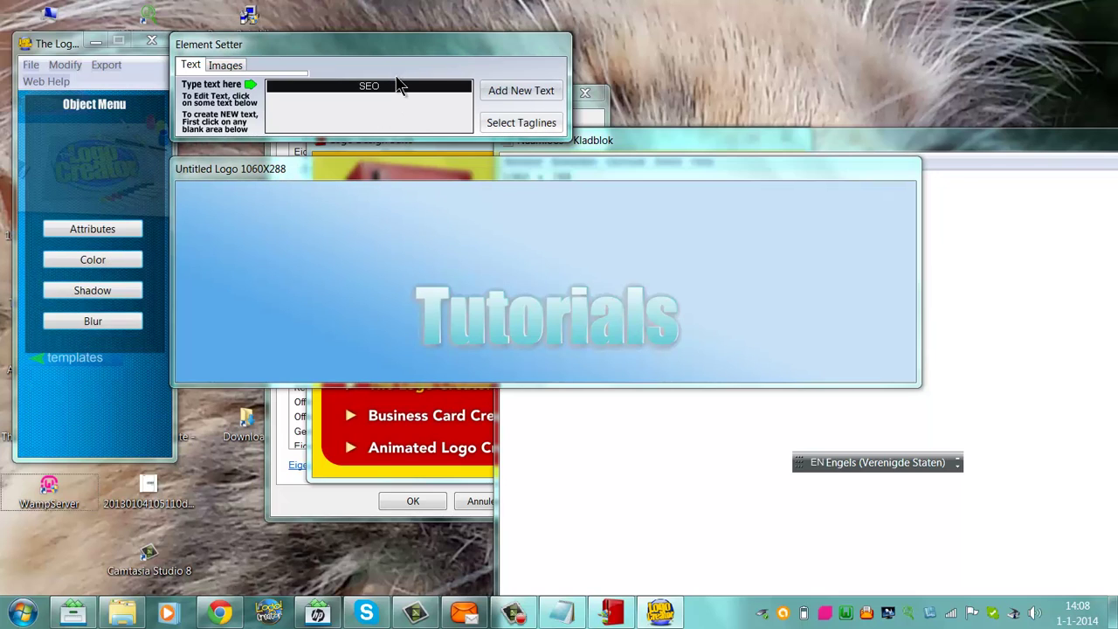
pyautogui.click(225, 65)
pyautogui.click(191, 65)
pyautogui.click(438, 98)
pyautogui.click(529, 93)
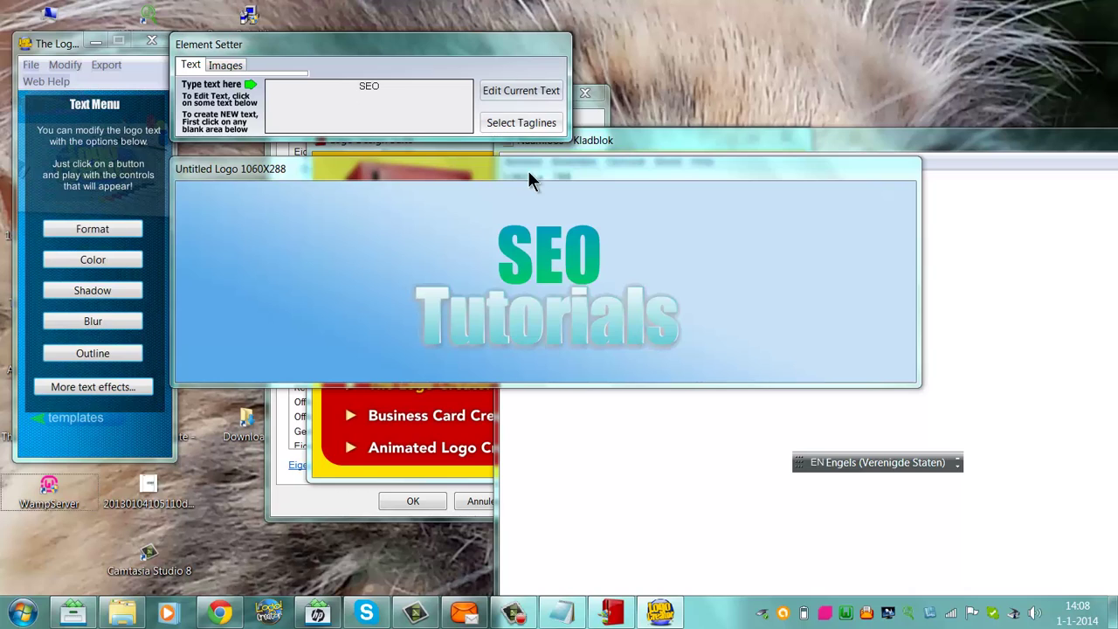
# - Change the SEO text's fill from a gradient to a solid purple color
pyautogui.click(519, 243)
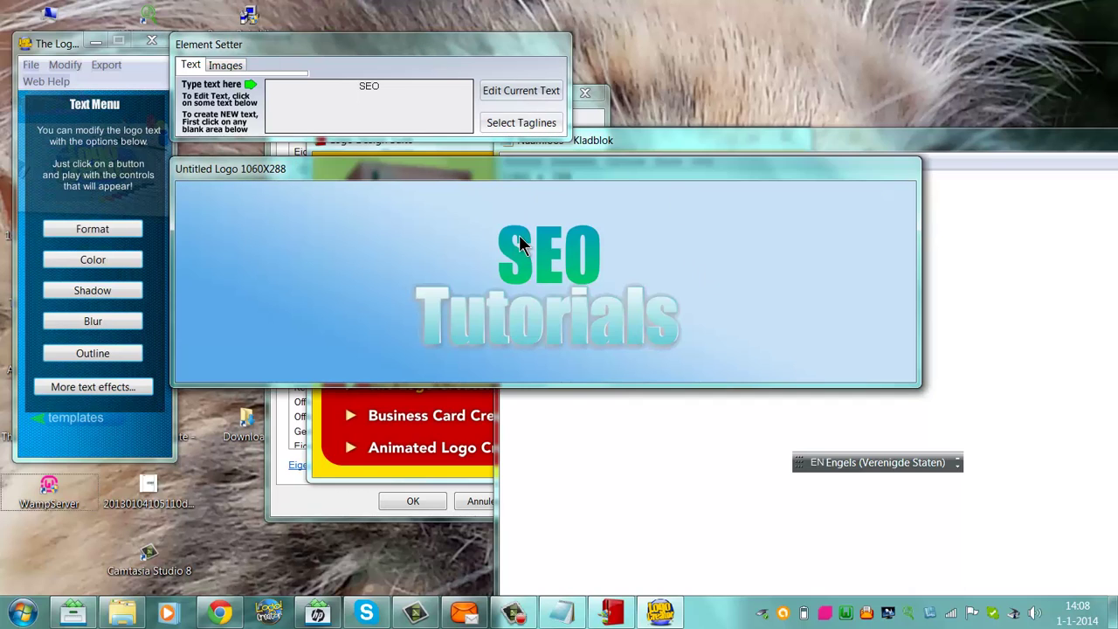
pyautogui.click(102, 261)
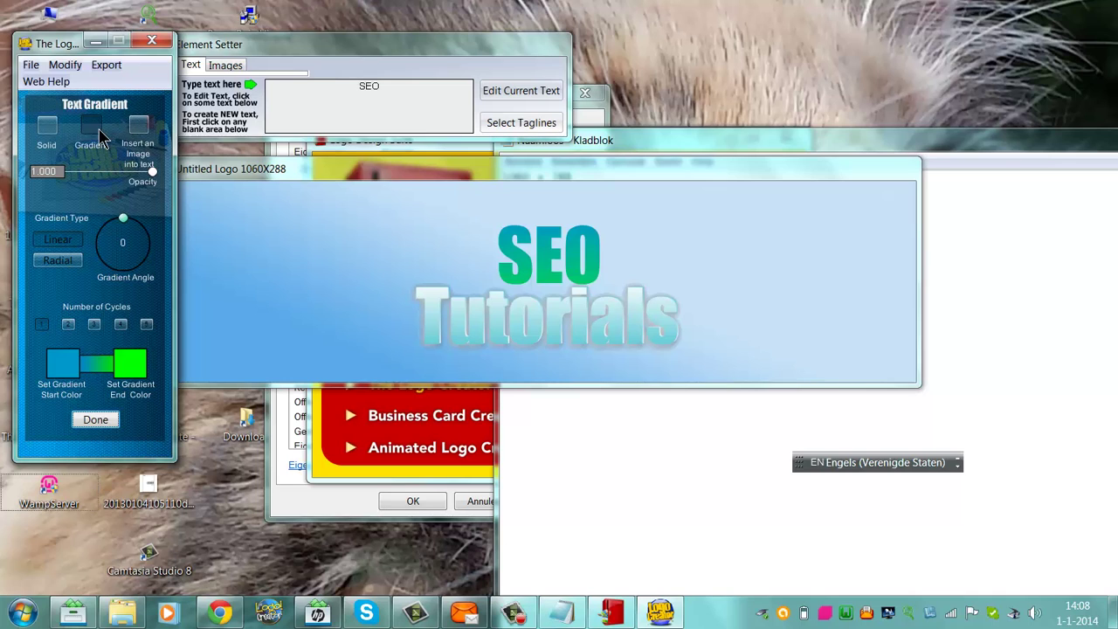
pyautogui.click(135, 137)
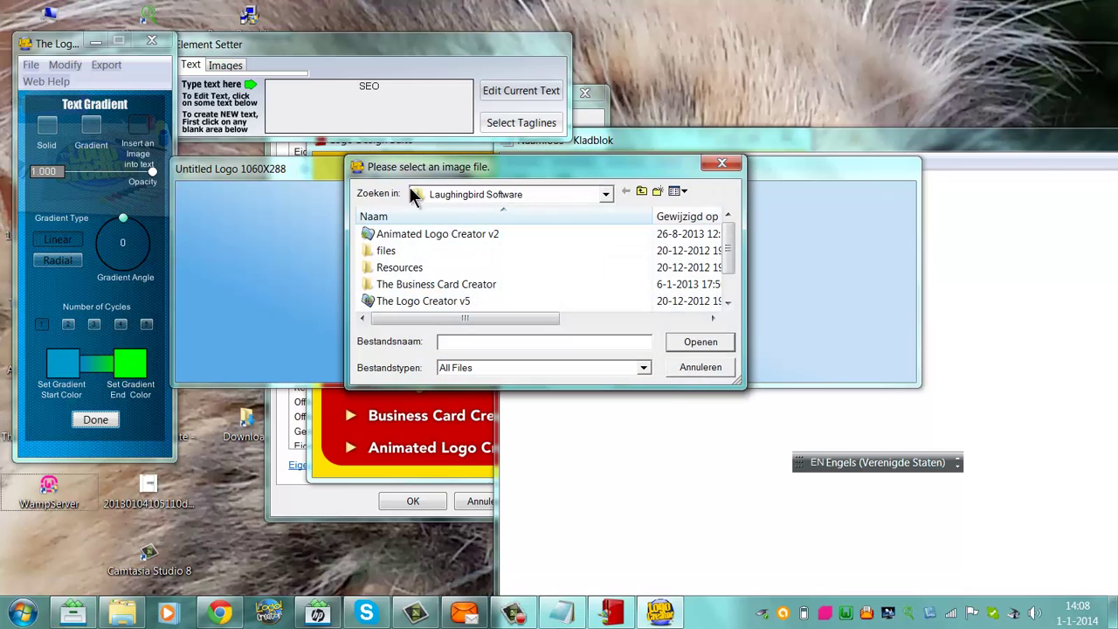
pyautogui.click(689, 366)
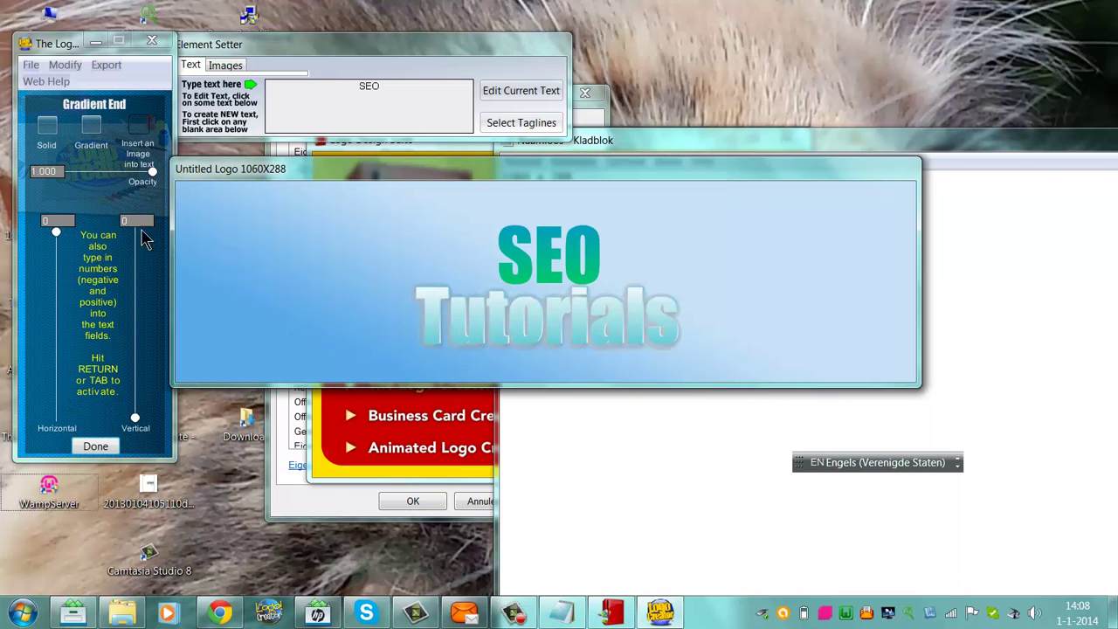
pyautogui.click(47, 129)
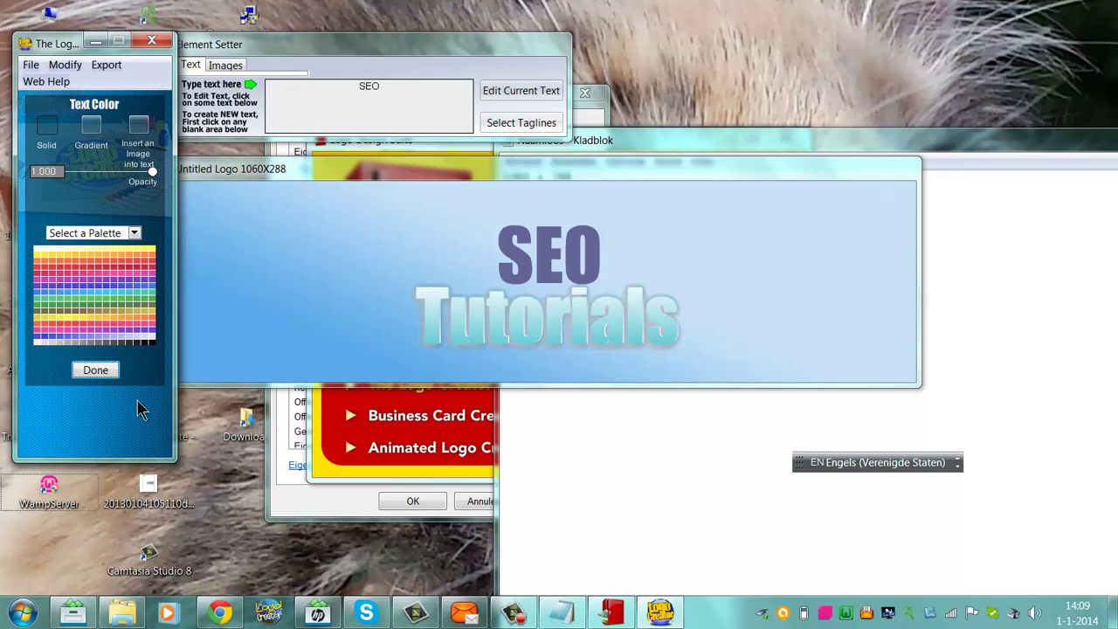
pyautogui.click(102, 373)
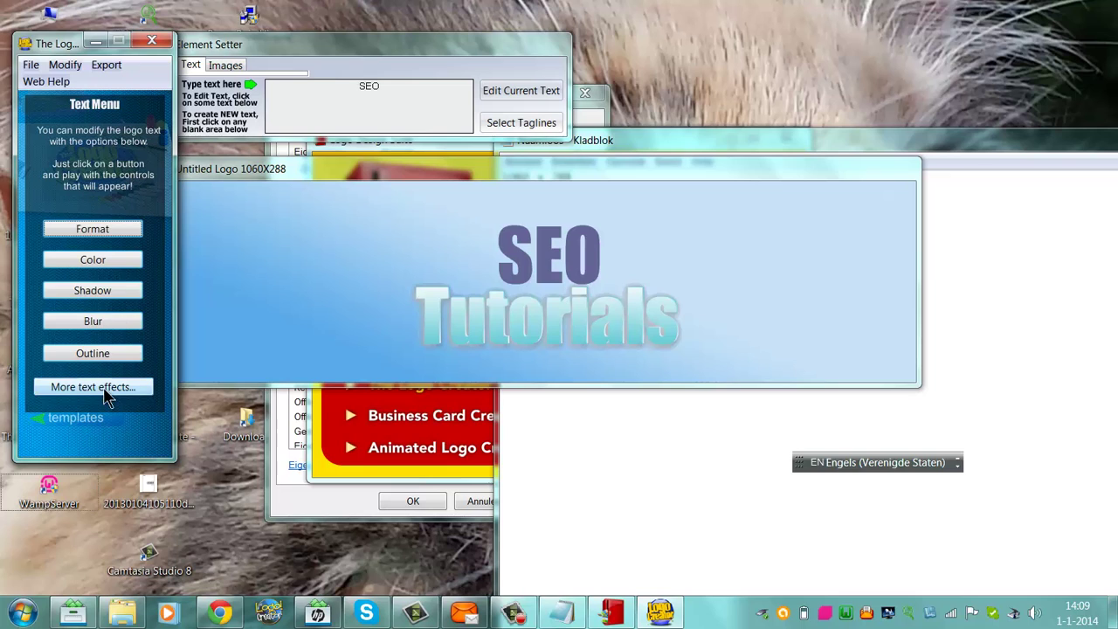
# - Apply the Glow and Hot Text Glow effects to the SEO text and close the text effects
pyautogui.click(104, 390)
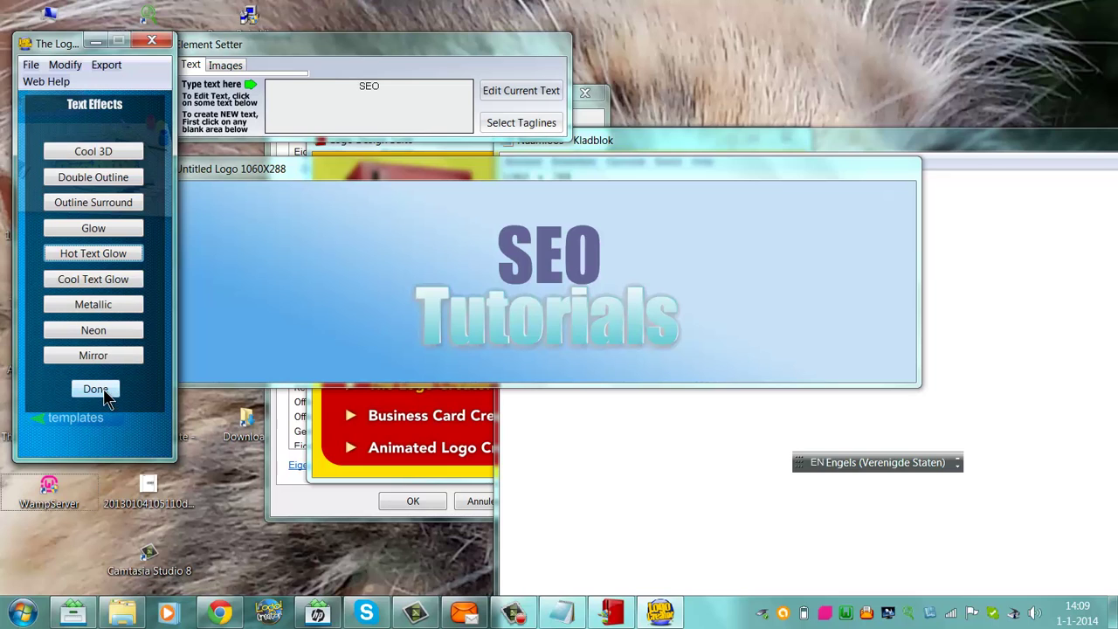
pyautogui.click(113, 229)
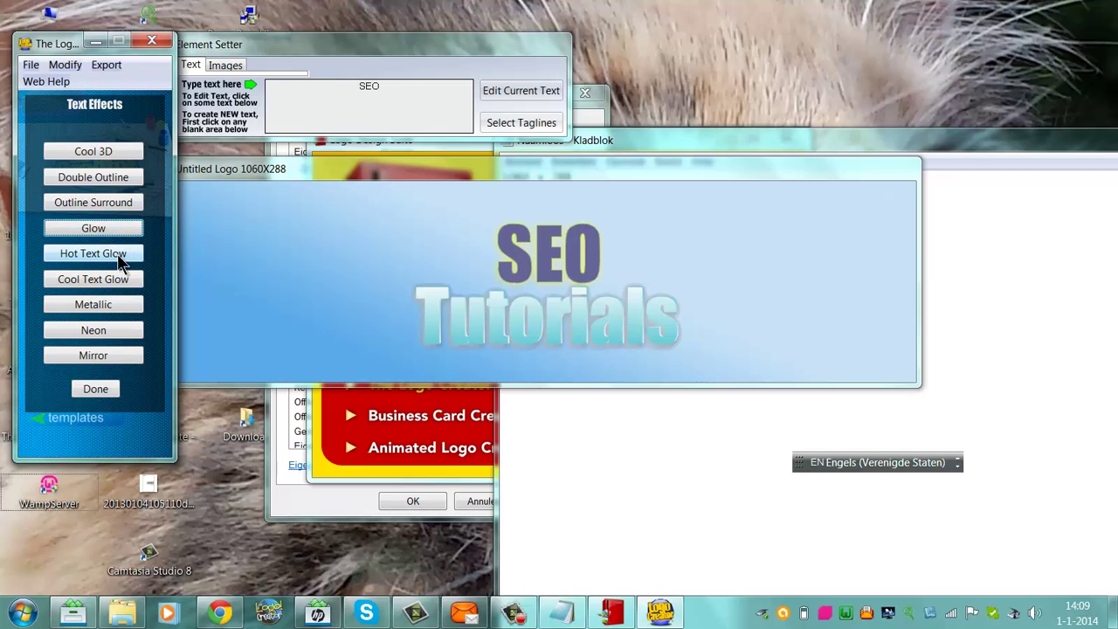
pyautogui.click(114, 261)
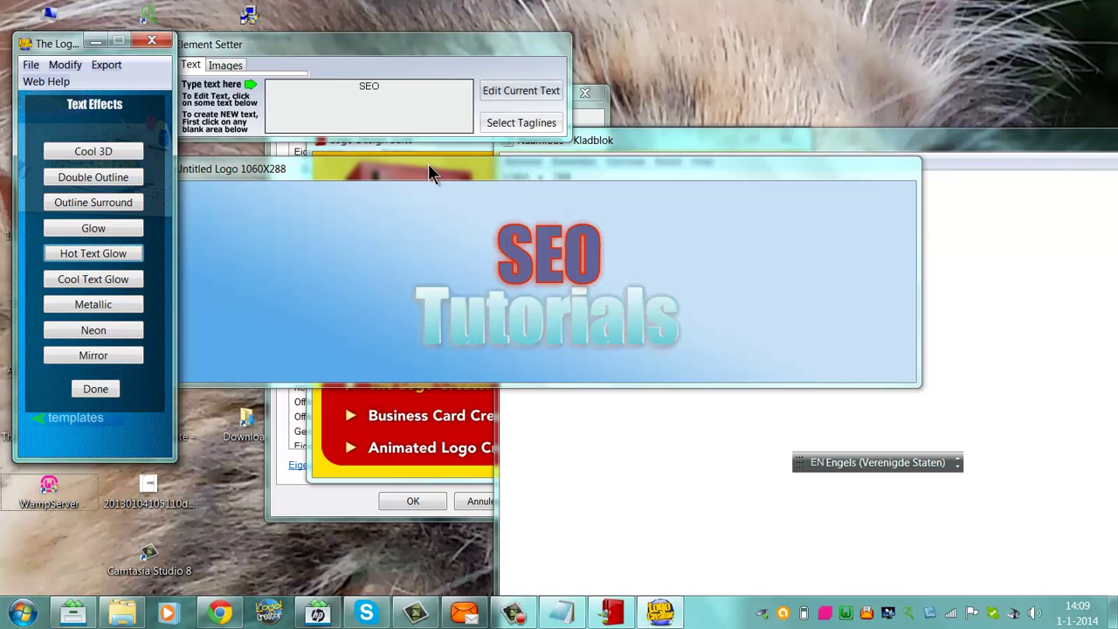
pyautogui.moveTo(430, 171); pyautogui.dragTo(528, 168)
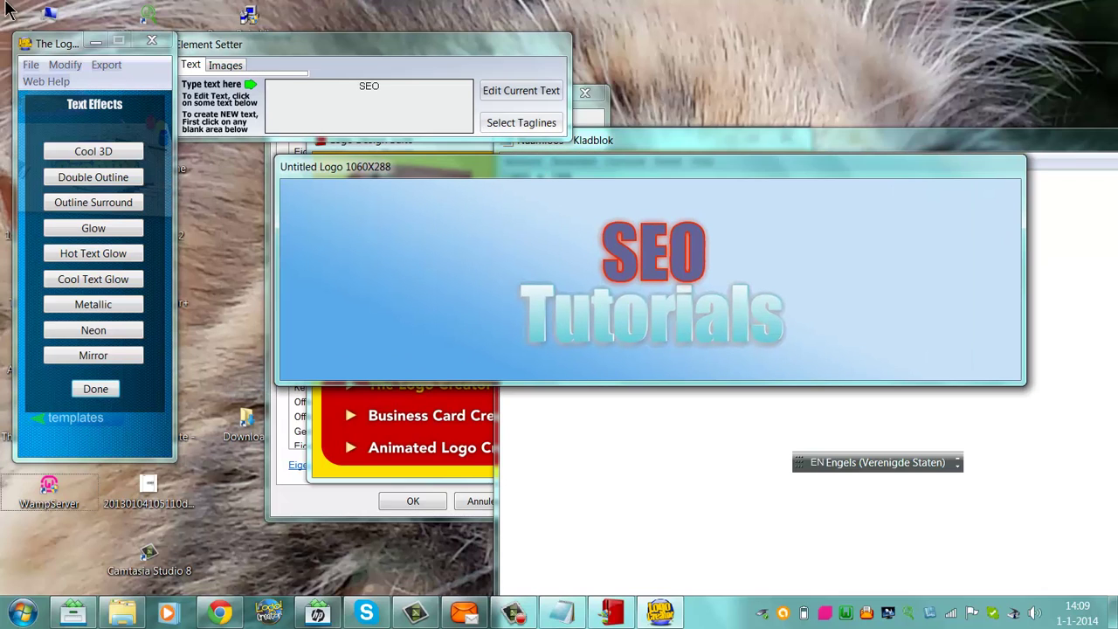
pyautogui.click(109, 390)
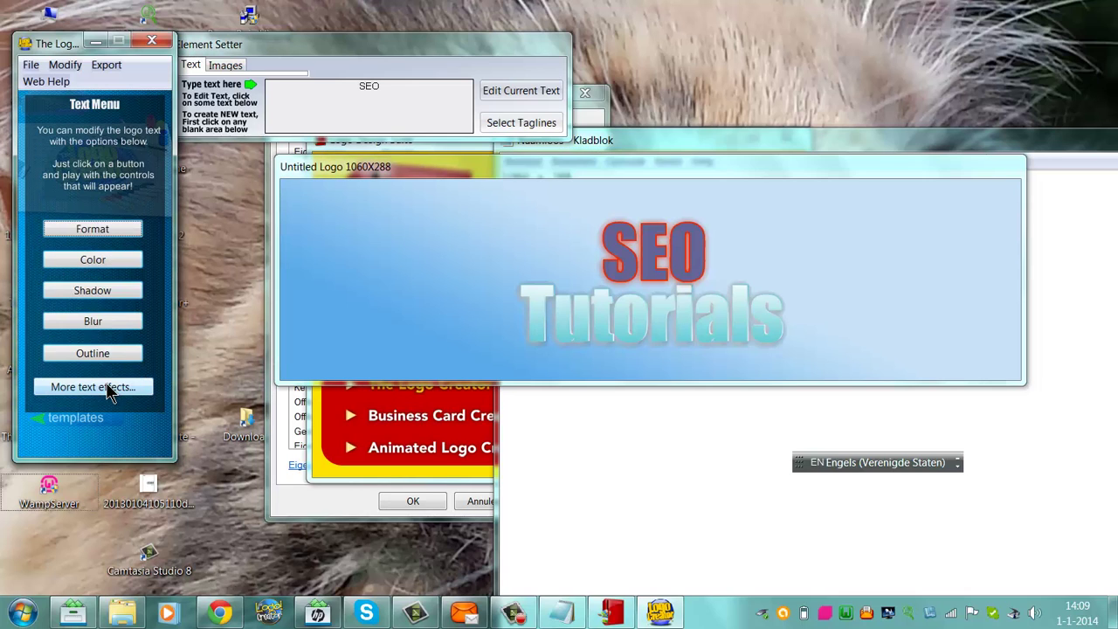
pyautogui.click(157, 44)
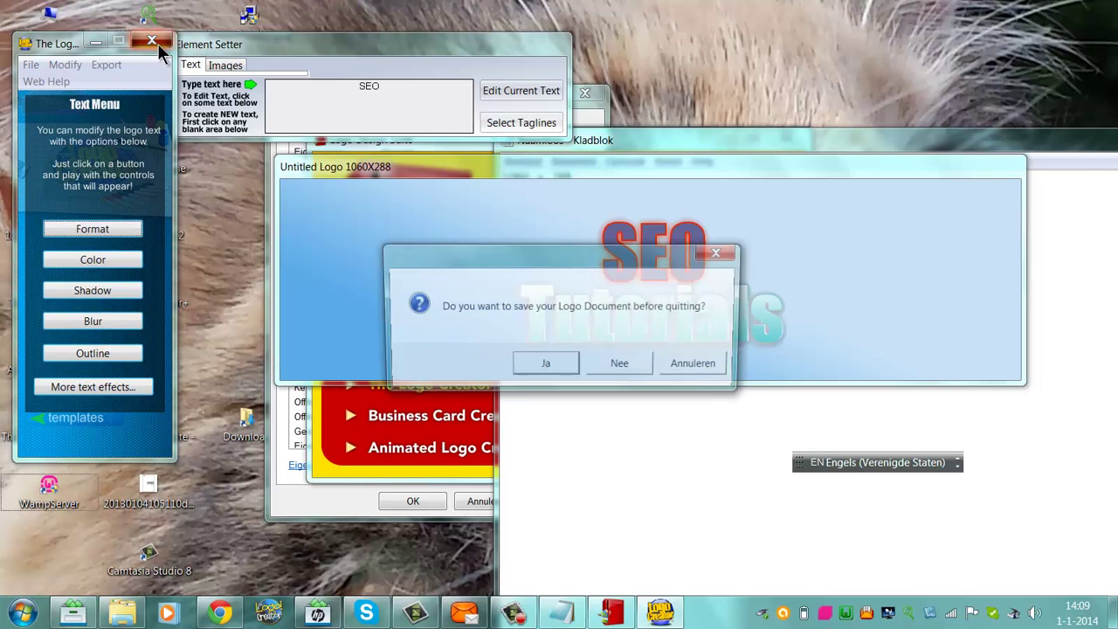
pyautogui.click(716, 371)
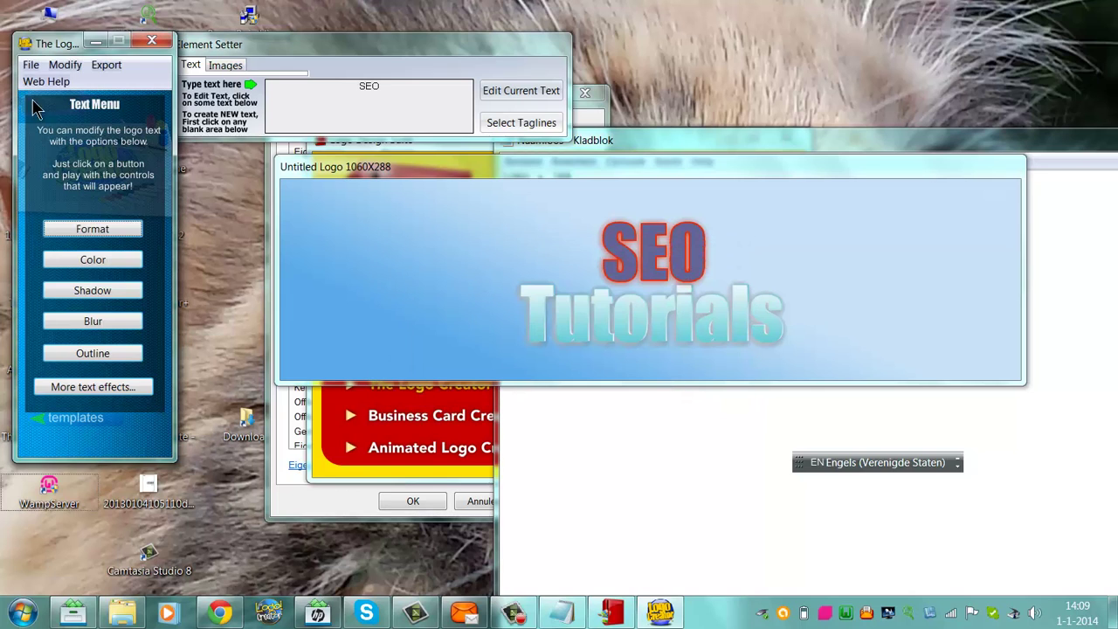
# - Try to export the logo to Animated Logo Creator with the title "SEO tutorials"
pyautogui.click(30, 64)
pyautogui.moveTo(102, 65)
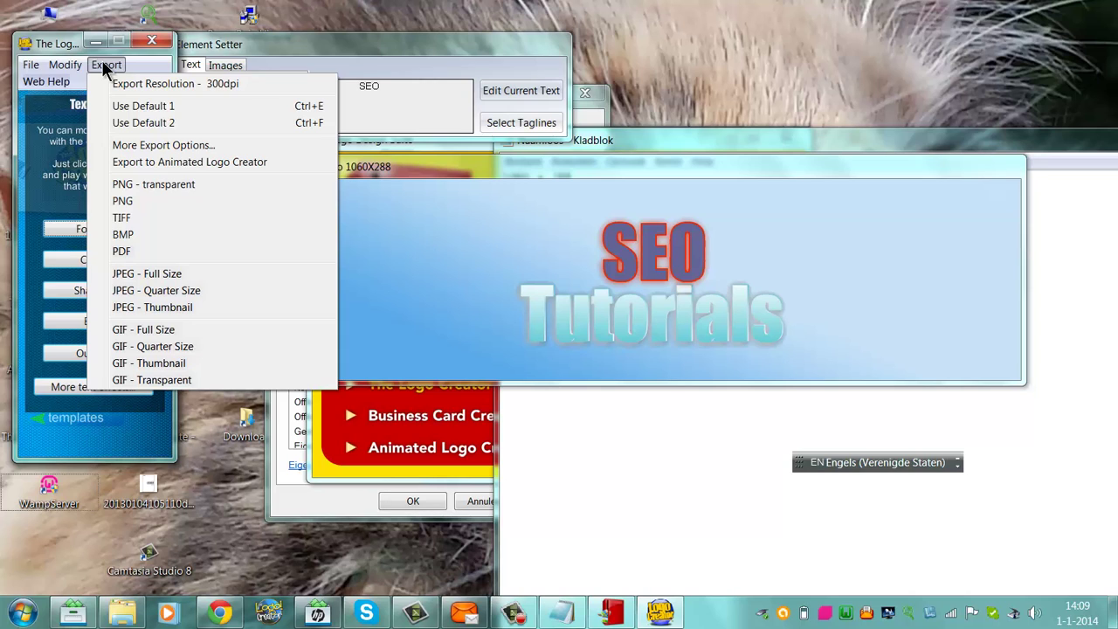
pyautogui.click(203, 162)
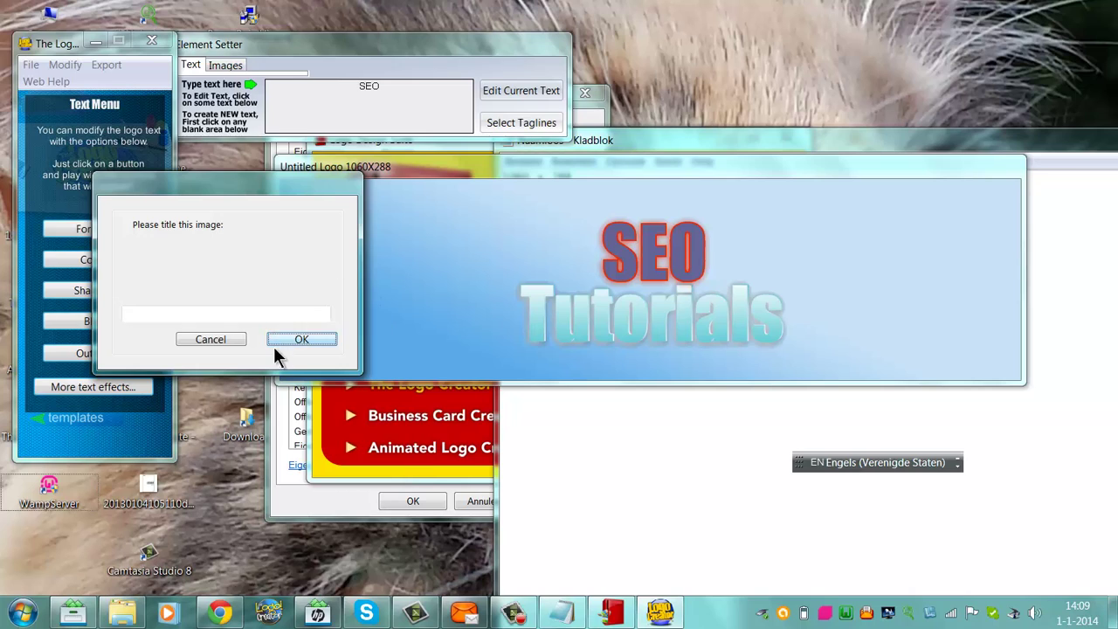
pyautogui.click(243, 313)
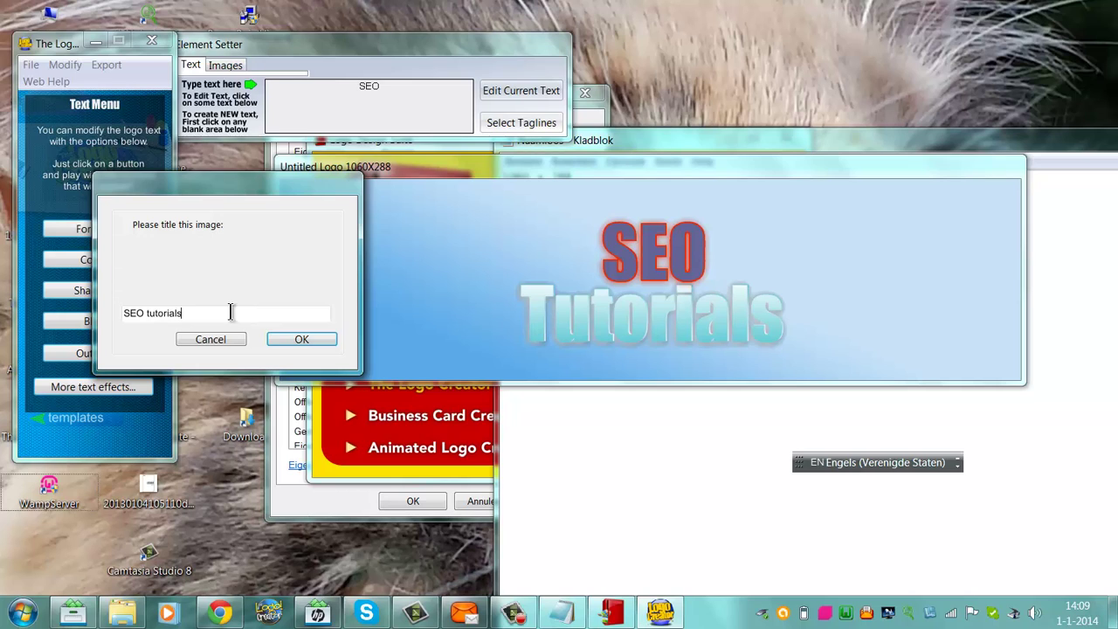
pyautogui.click(311, 339)
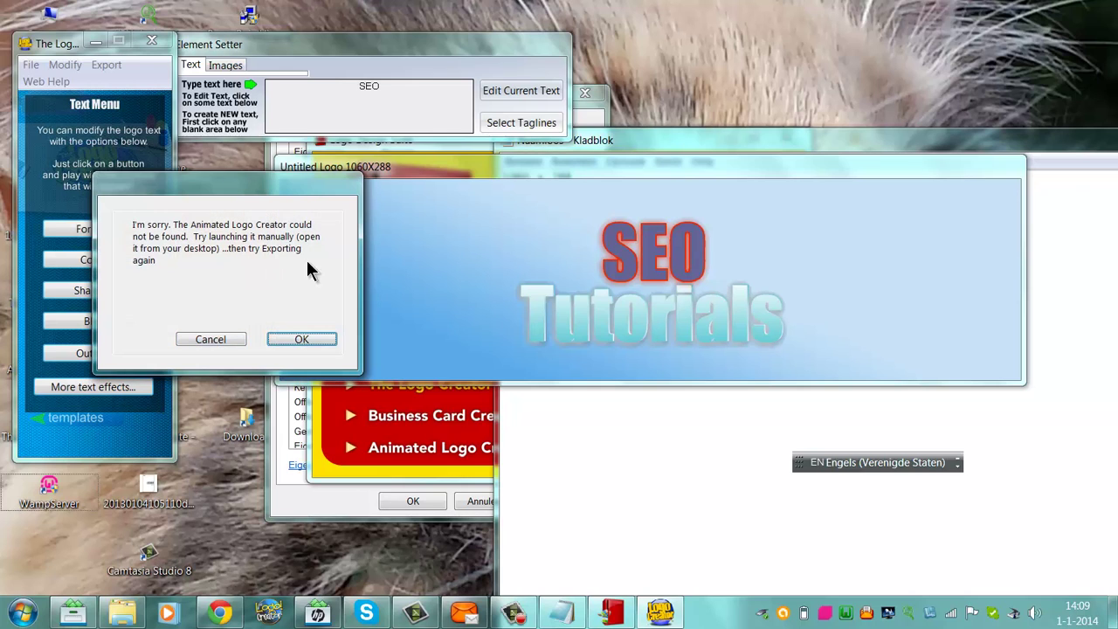
pyautogui.click(306, 339)
# - Export the header as a transparent PNG named newpicture to the desktop (Bureaublad), using the highest quality render
pyautogui.click(106, 65)
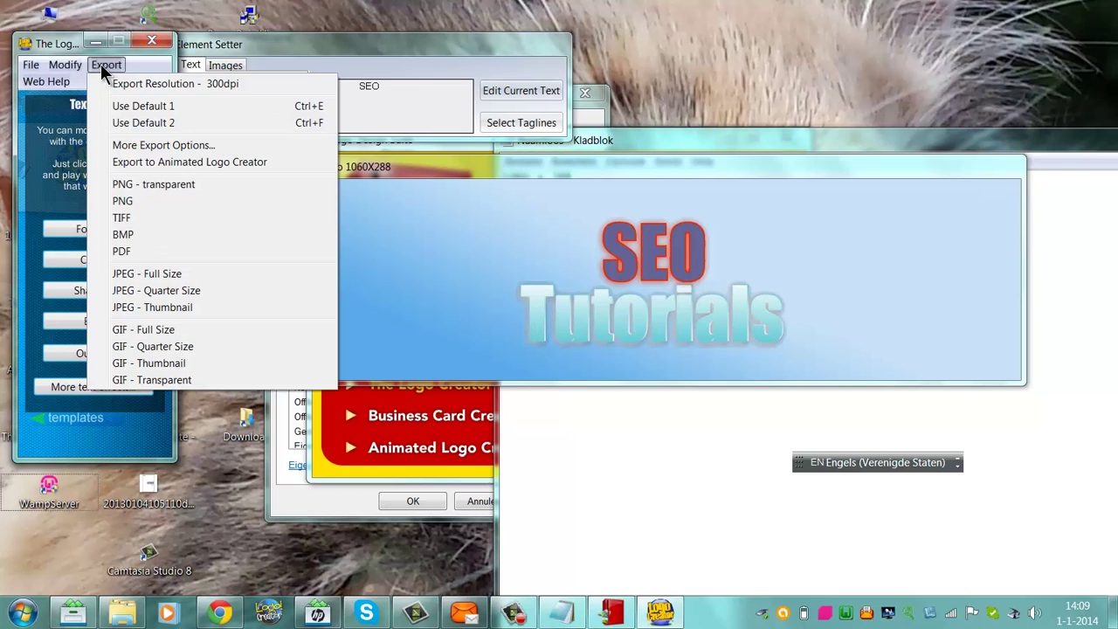
pyautogui.click(140, 182)
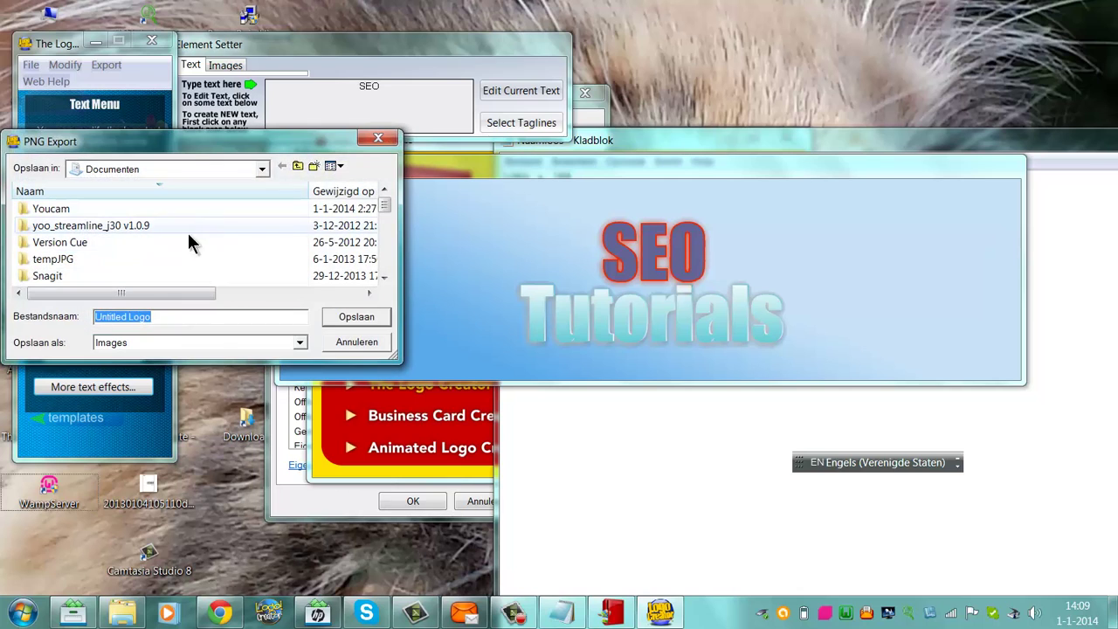
pyautogui.click(154, 167)
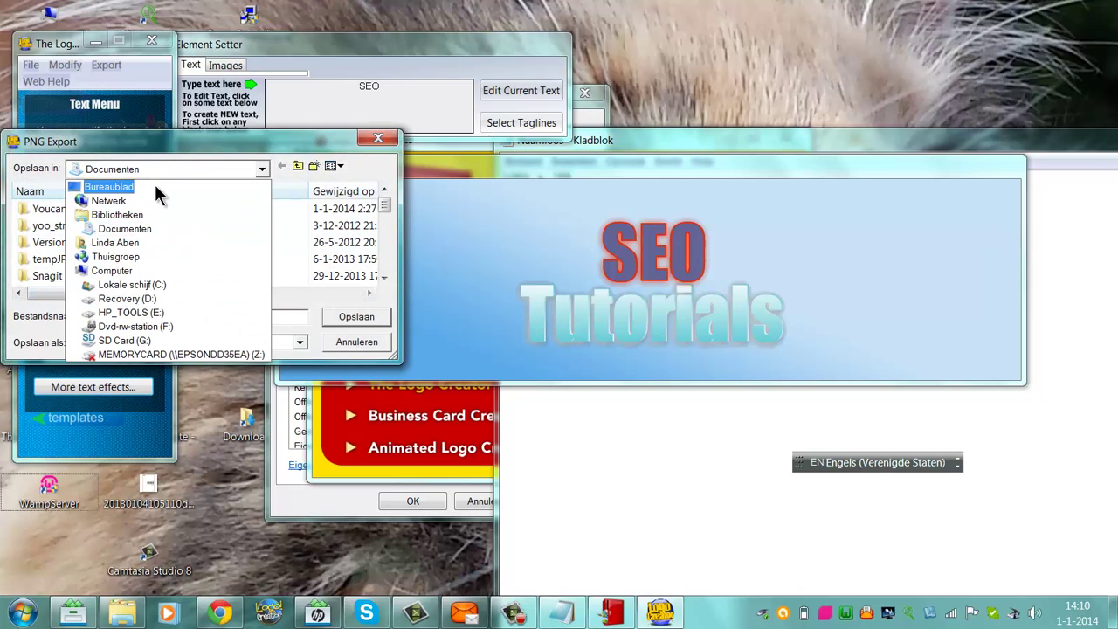
pyautogui.click(155, 185)
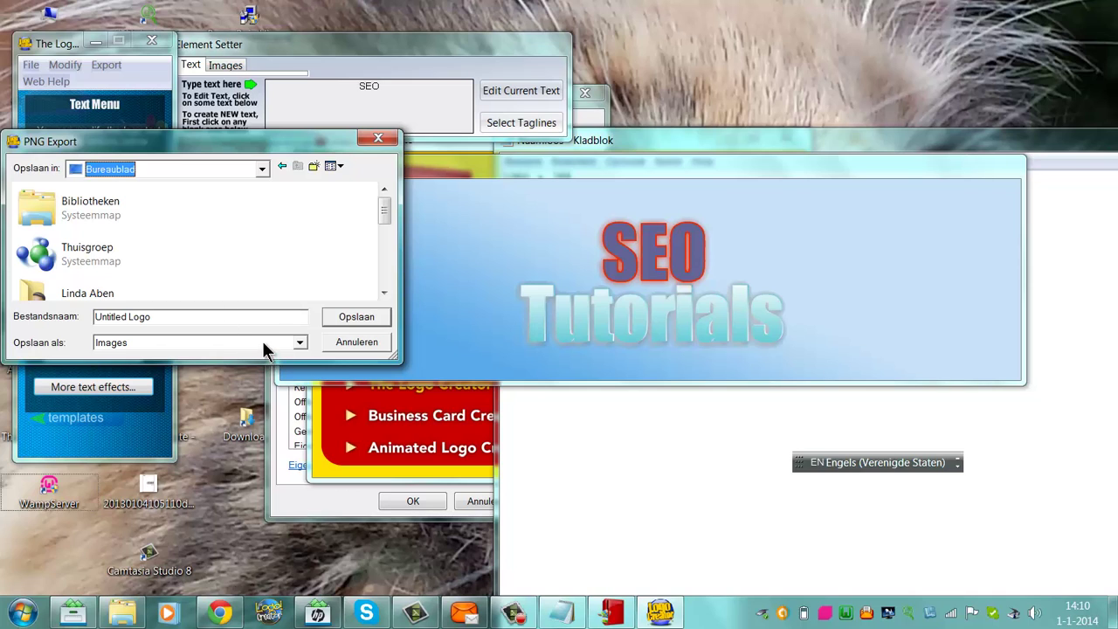
pyautogui.click(262, 343)
pyautogui.click(243, 338)
pyautogui.moveTo(229, 322); pyautogui.dragTo(66, 316)
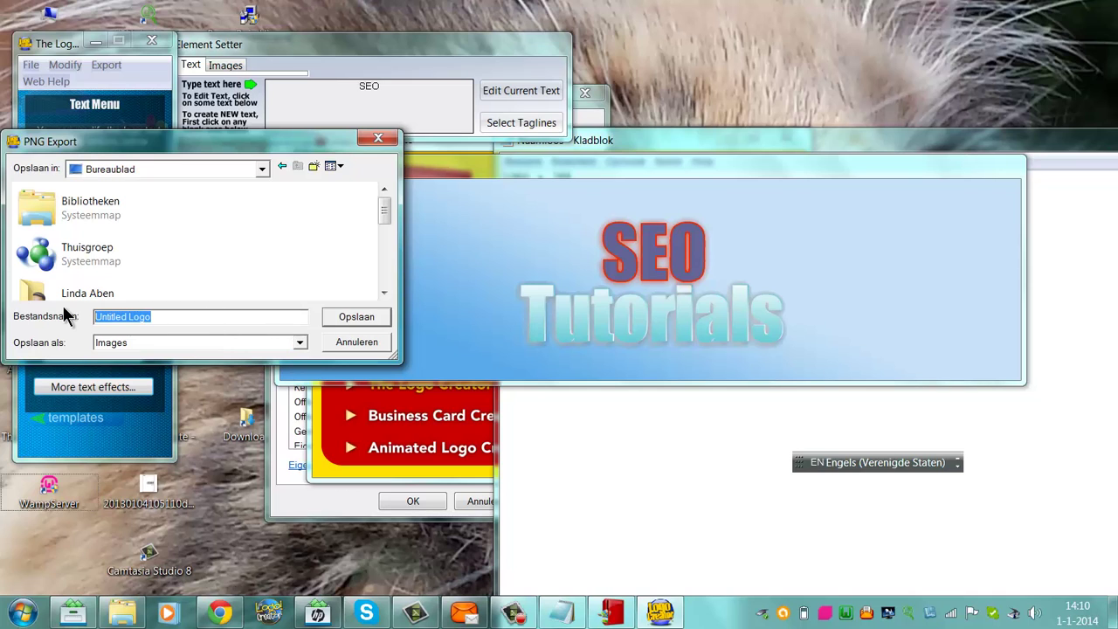
pyautogui.write('ne')
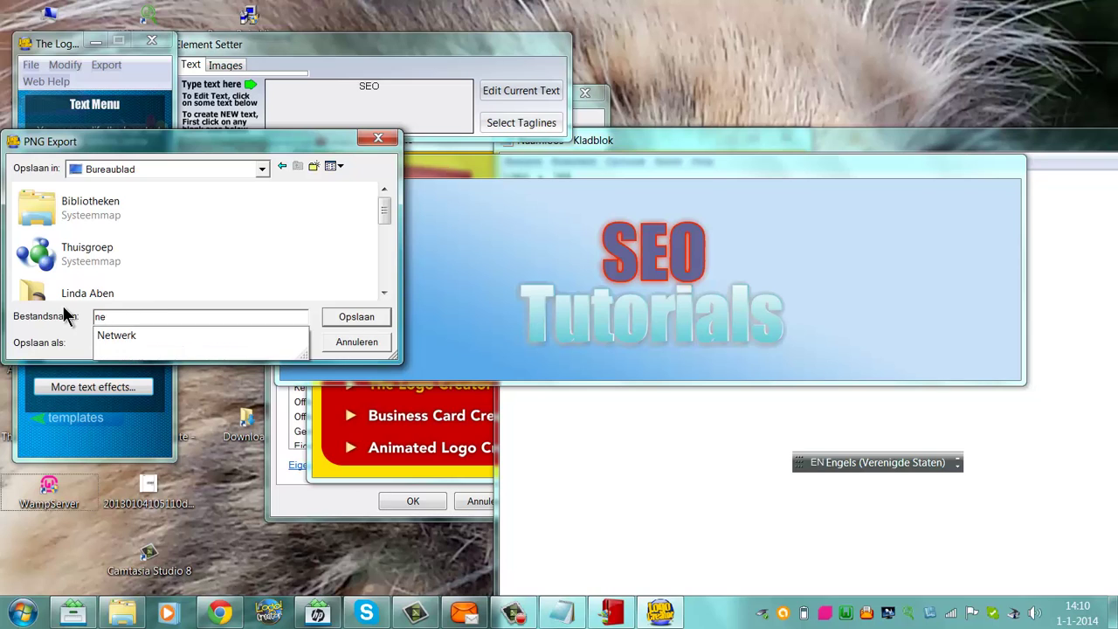
pyautogui.write('wpicture')
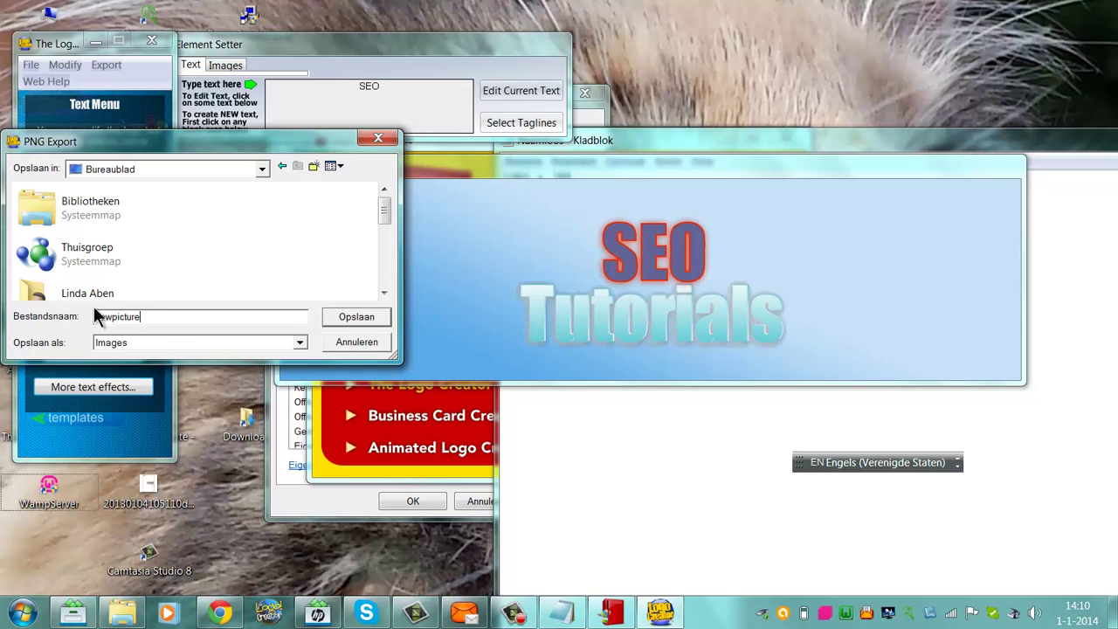
pyautogui.click(341, 320)
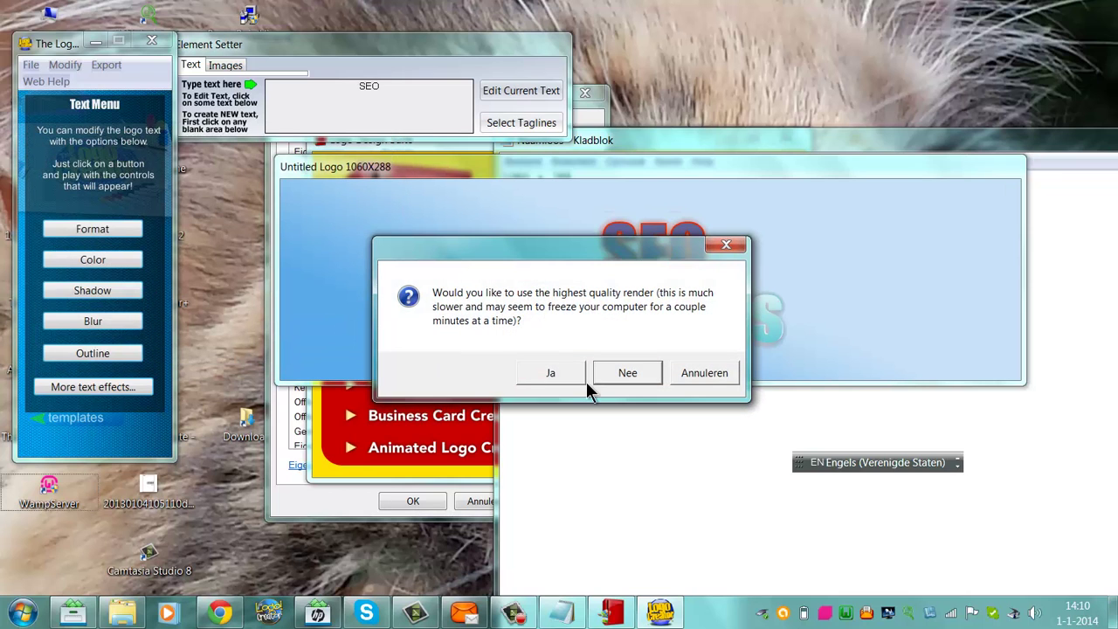
pyautogui.click(556, 373)
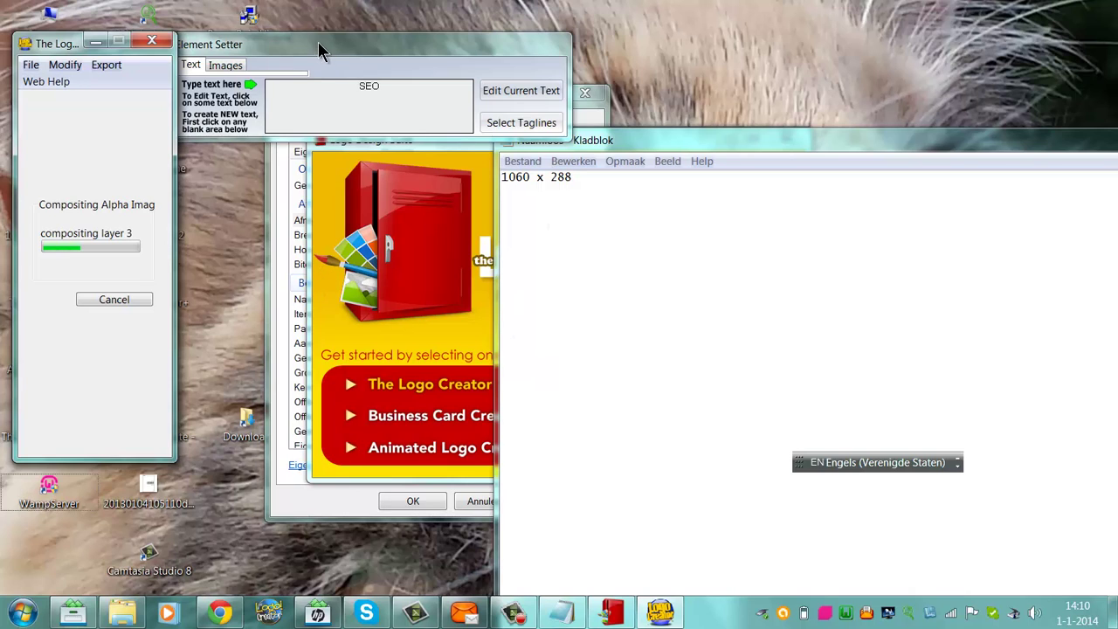
# - Move the Element Setter window away from the desktop icons and check the dimensions in the personal2 image's properties
pyautogui.moveTo(389, 48); pyautogui.dragTo(694, 15)
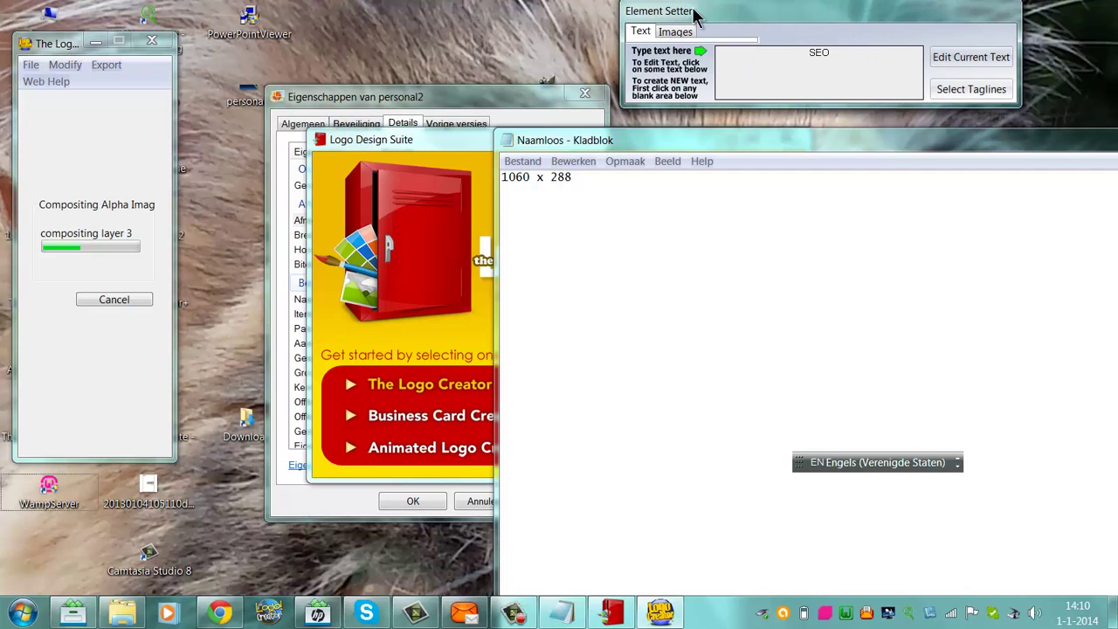
pyautogui.rightClick(238, 97)
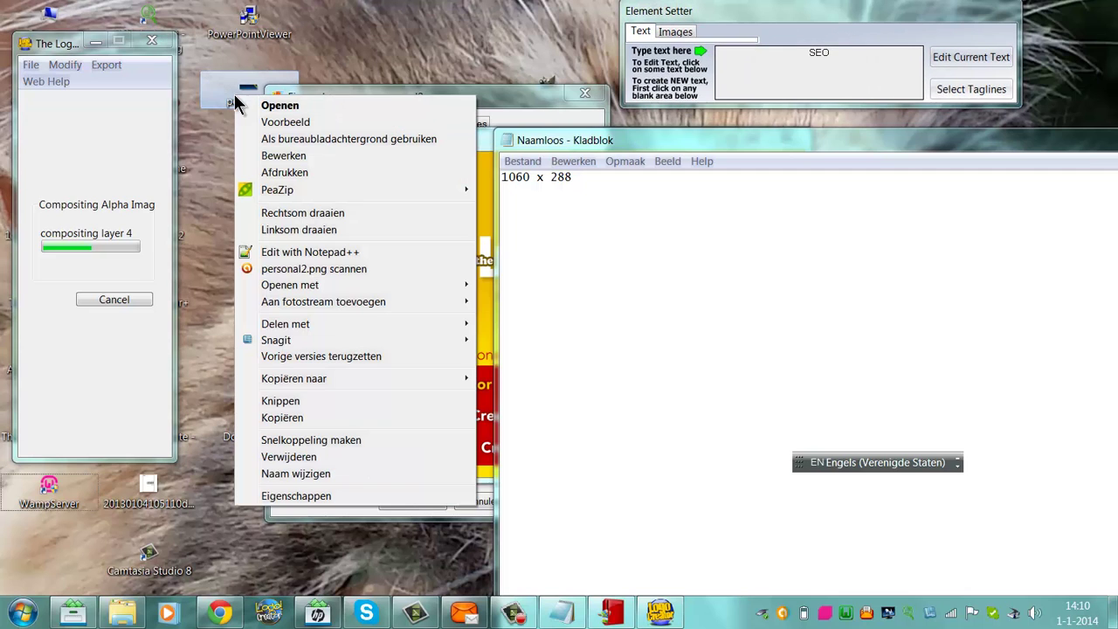
pyautogui.click(295, 495)
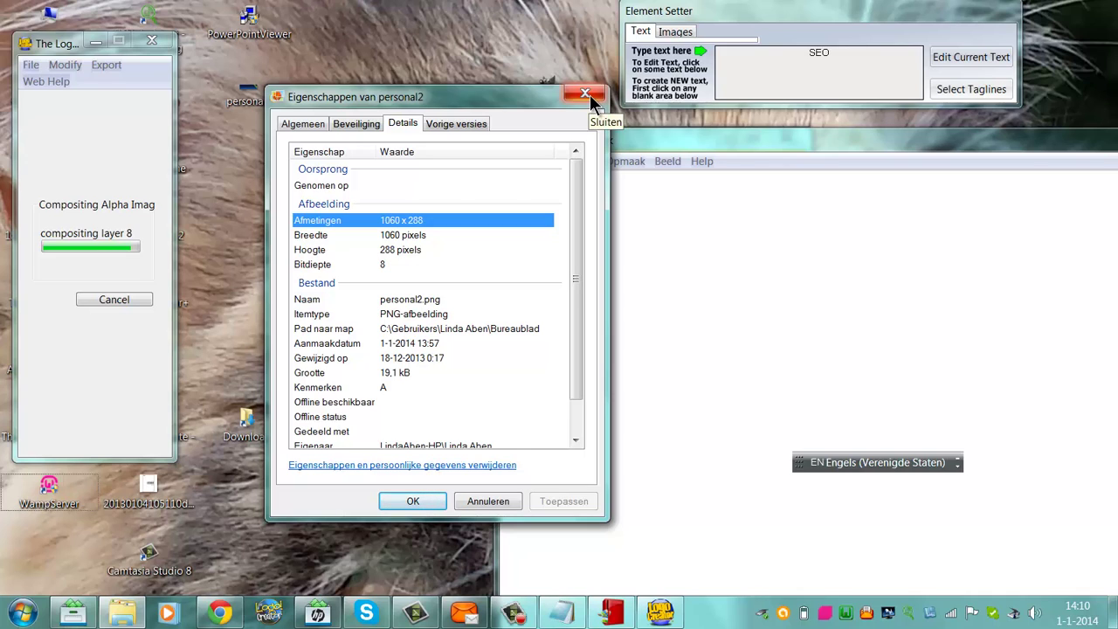
pyautogui.click(589, 96)
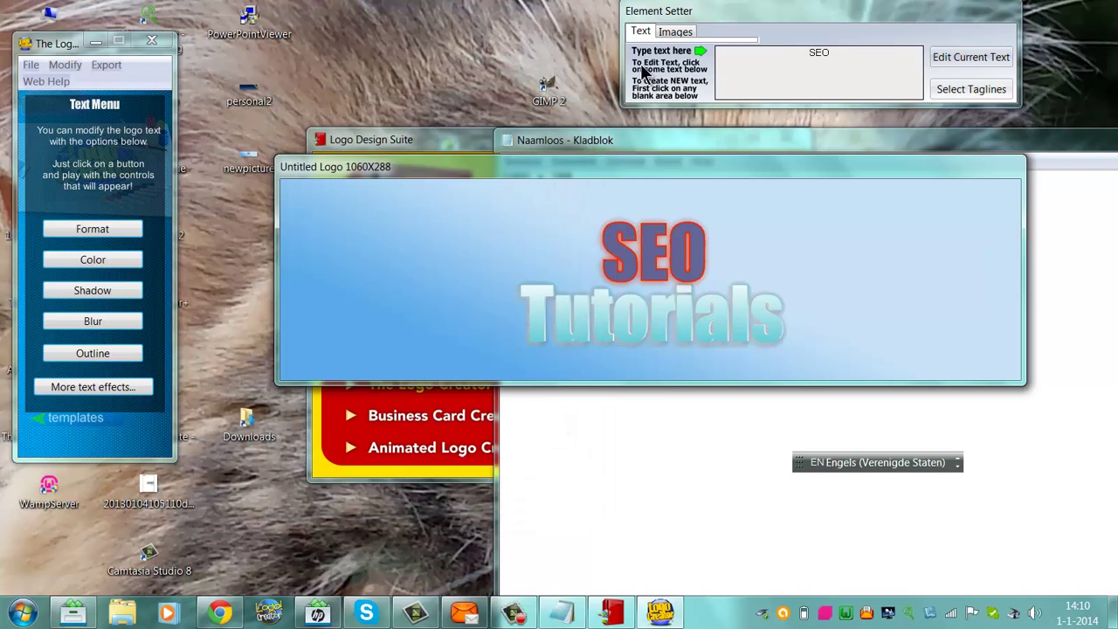
# - Move the logo canvas, the Notepad note and the Logo Design Suite window aside to uncover the desktop icons
pyautogui.moveTo(656, 205); pyautogui.dragTo(851, 419)
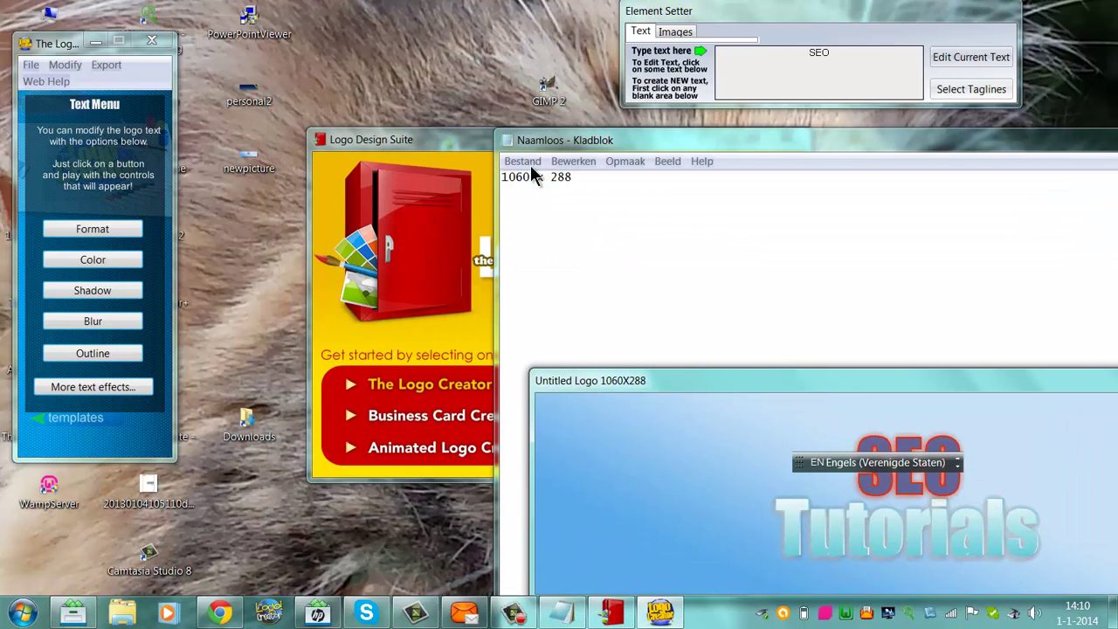
pyautogui.moveTo(537, 140); pyautogui.dragTo(718, 306)
pyautogui.moveTo(401, 135); pyautogui.dragTo(864, 207)
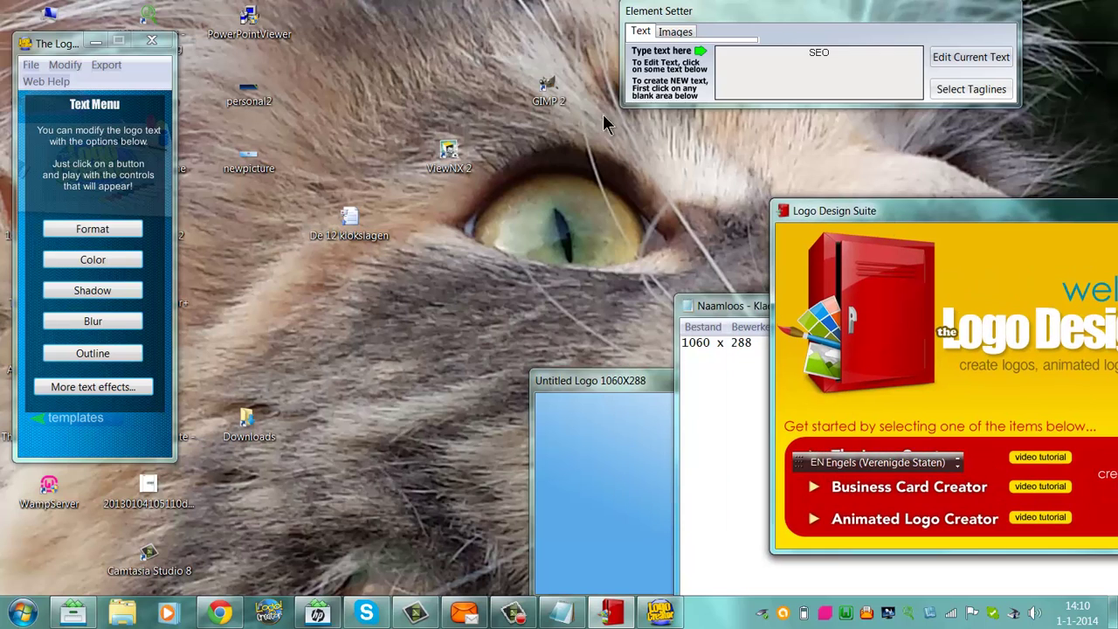
# - Check the general file properties of the exported newpicture image on the desktop and close them
pyautogui.rightClick(246, 174)
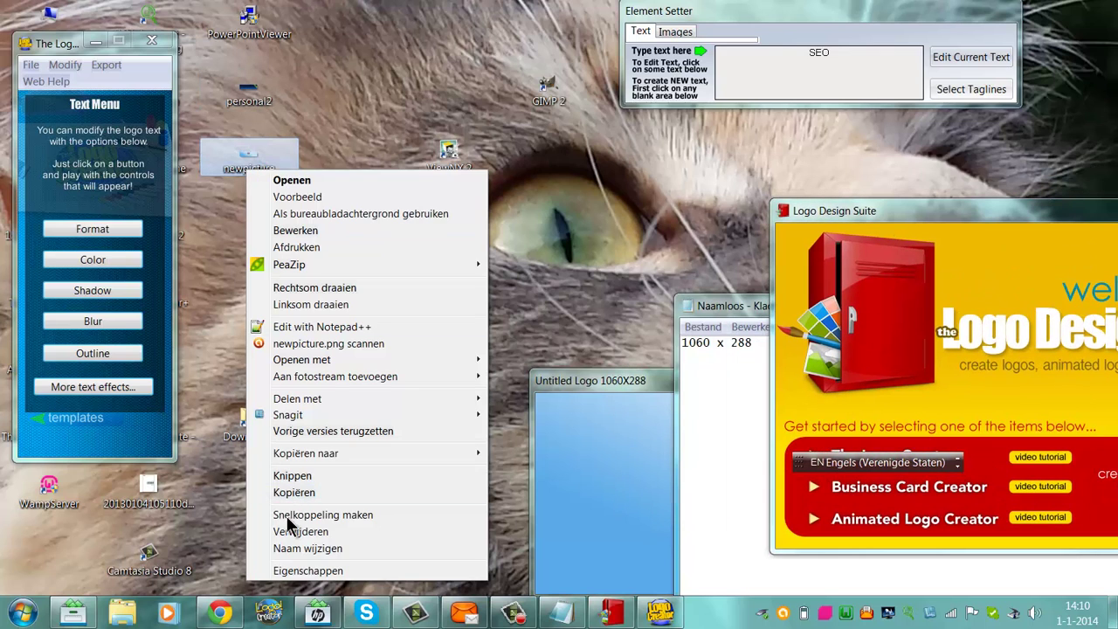
pyautogui.click(295, 569)
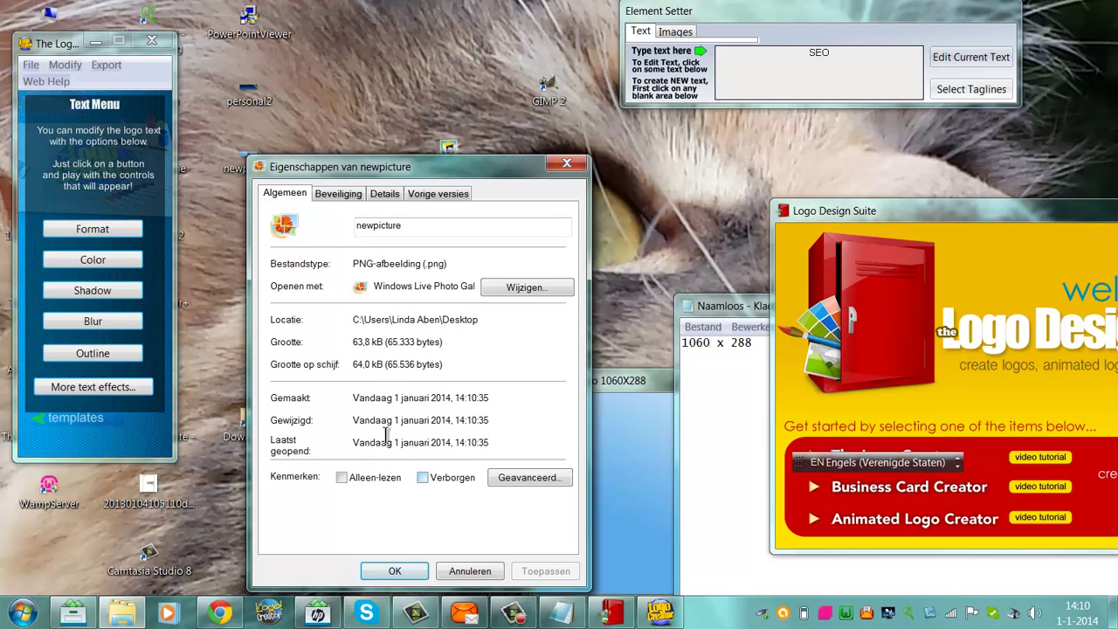
pyautogui.click(567, 164)
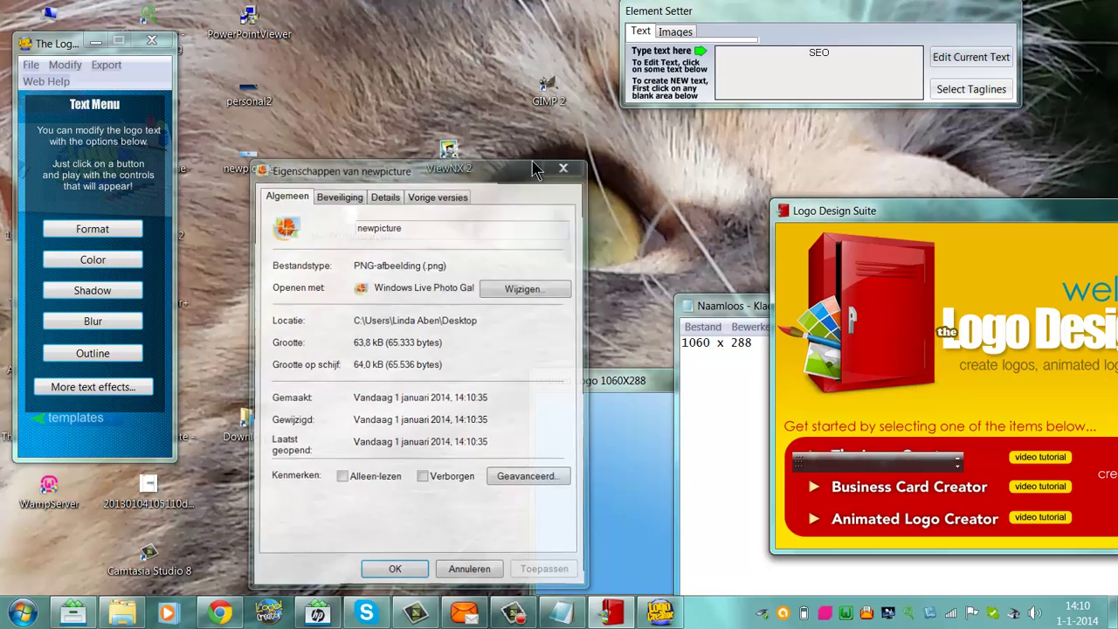
pyautogui.moveTo(249, 165)
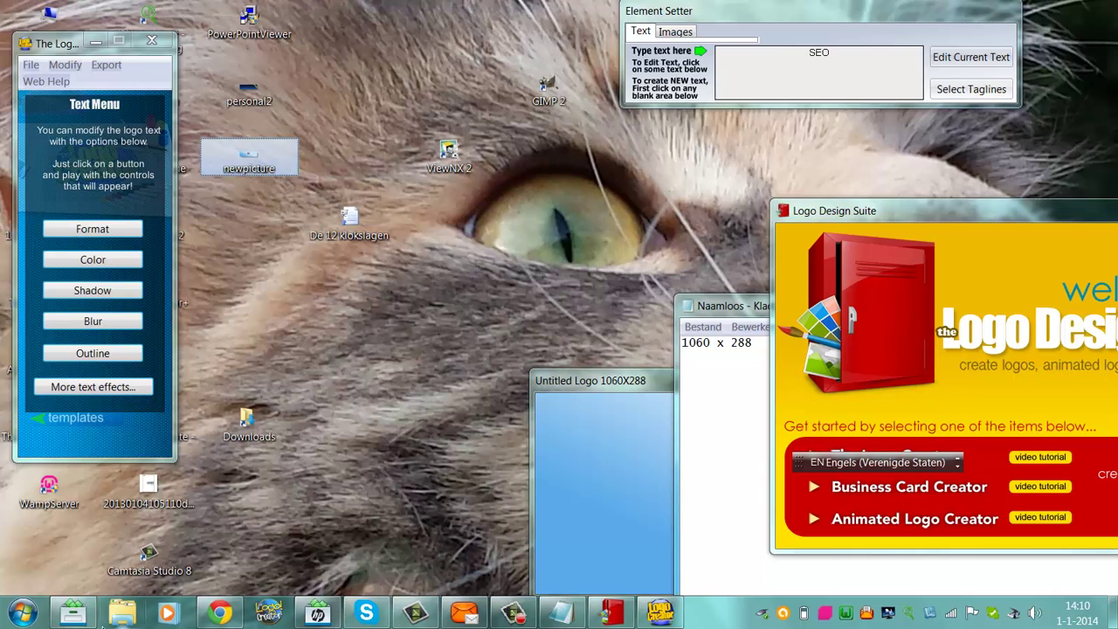
# - Switch to Windows Explorer and open the wamp\www folder on the local C: drive
pyautogui.click(120, 616)
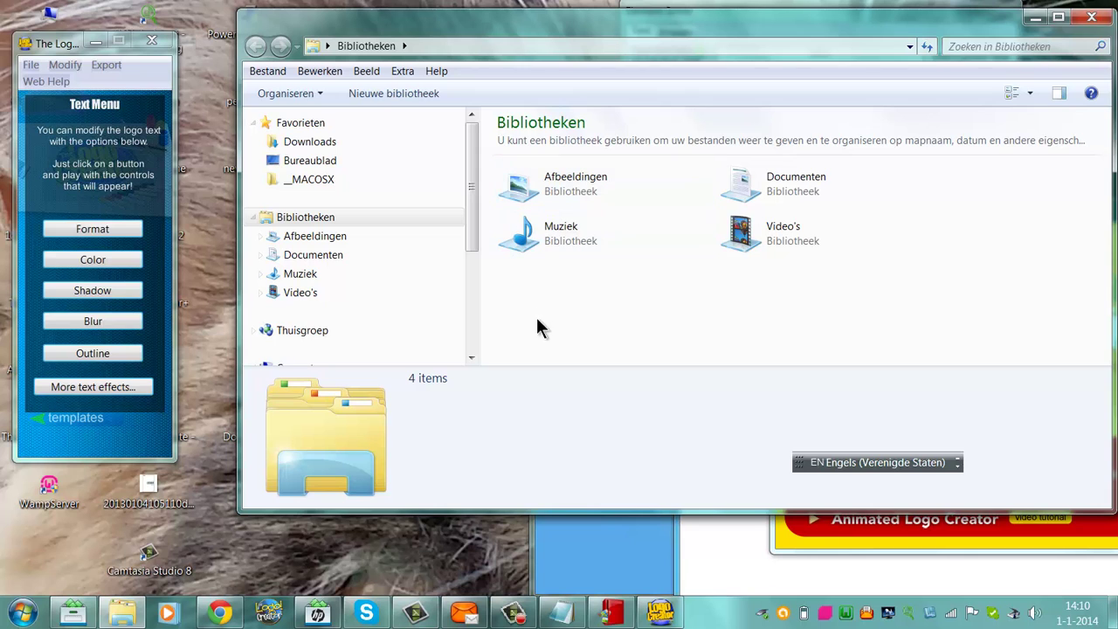
pyautogui.click(1092, 17)
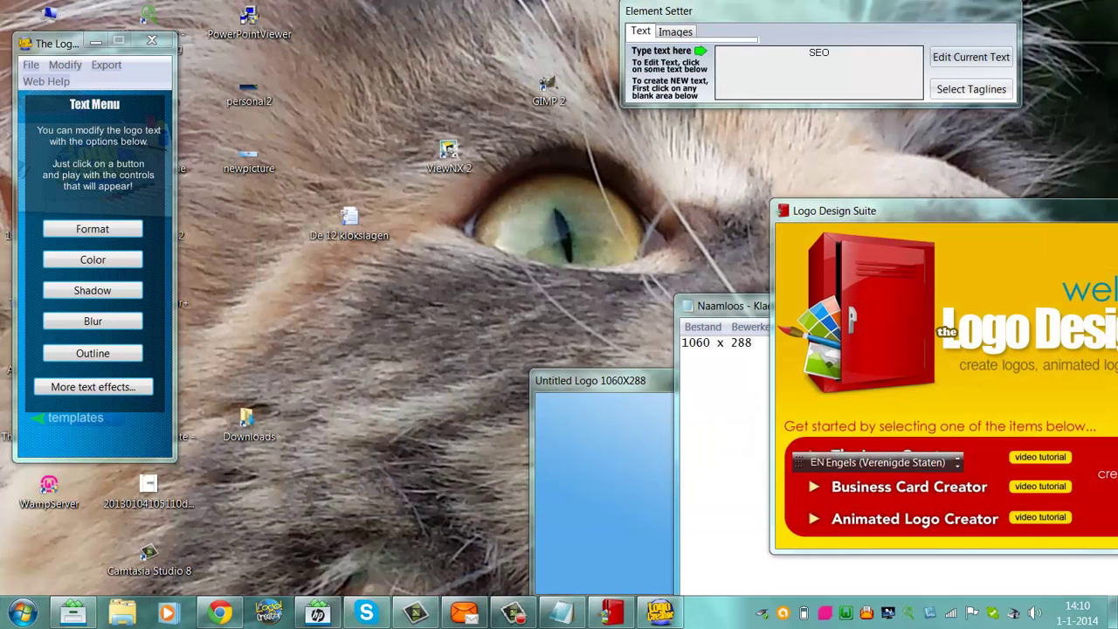
pyautogui.press('super')
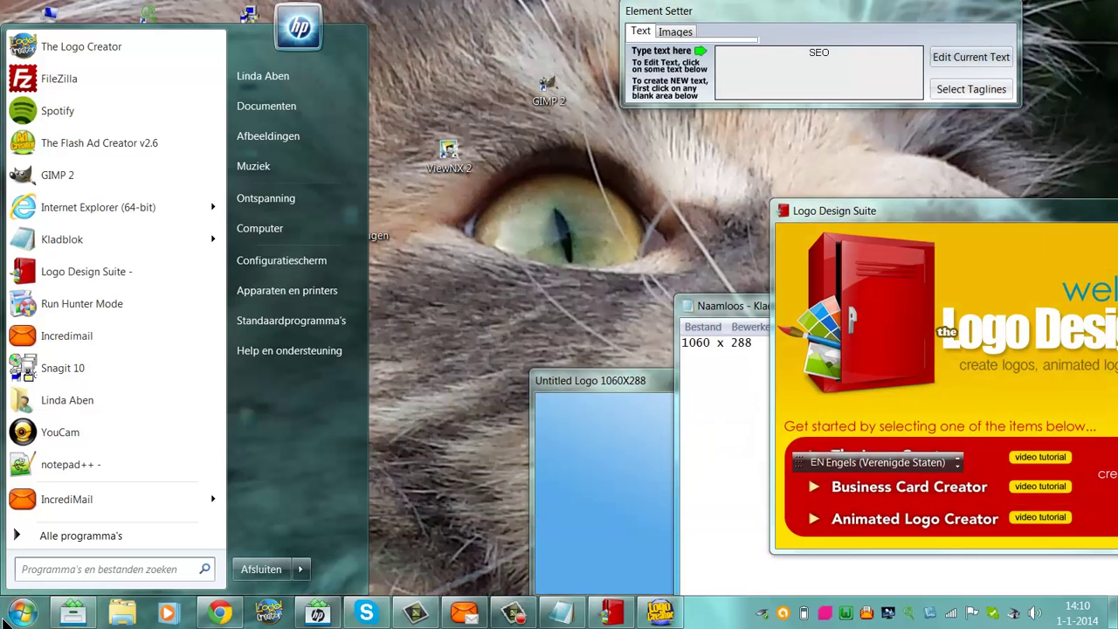
pyautogui.click(292, 232)
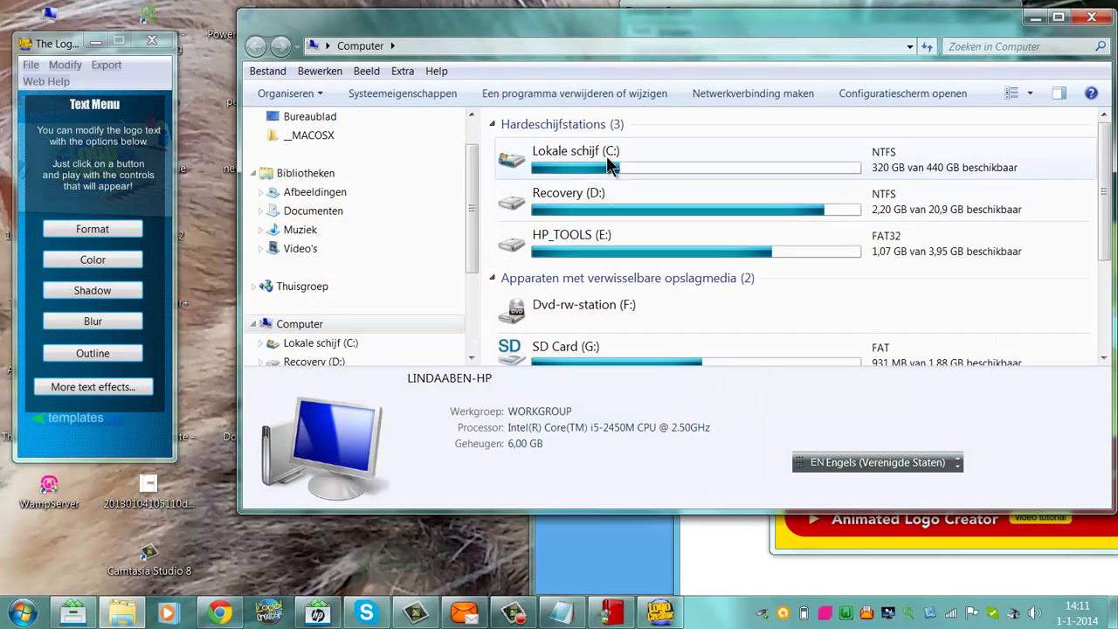
pyautogui.doubleClick(605, 155)
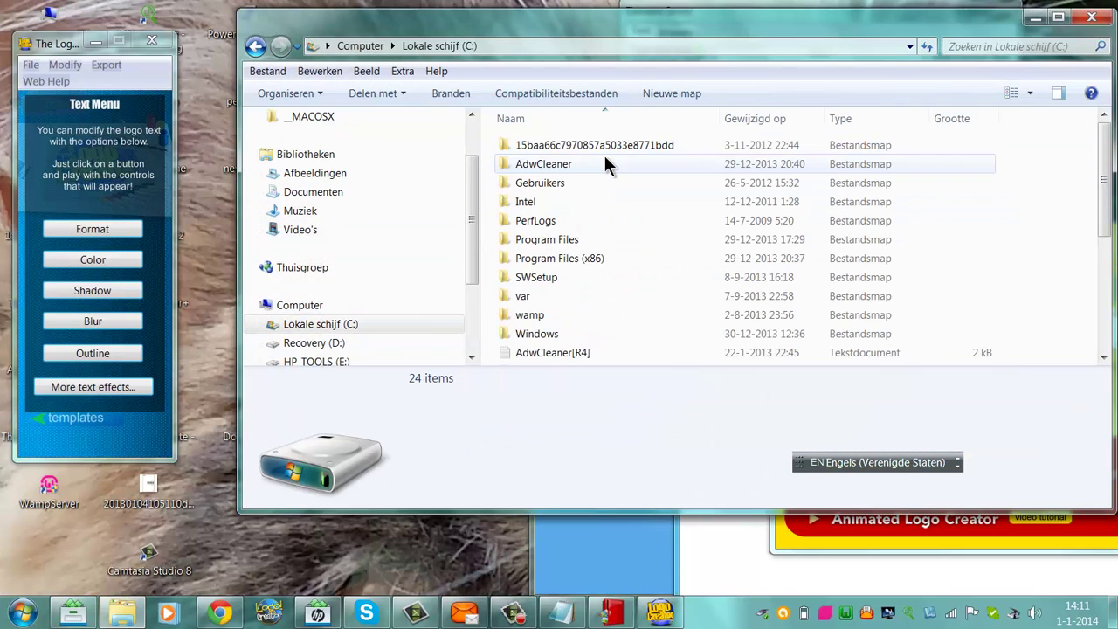
pyautogui.doubleClick(656, 315)
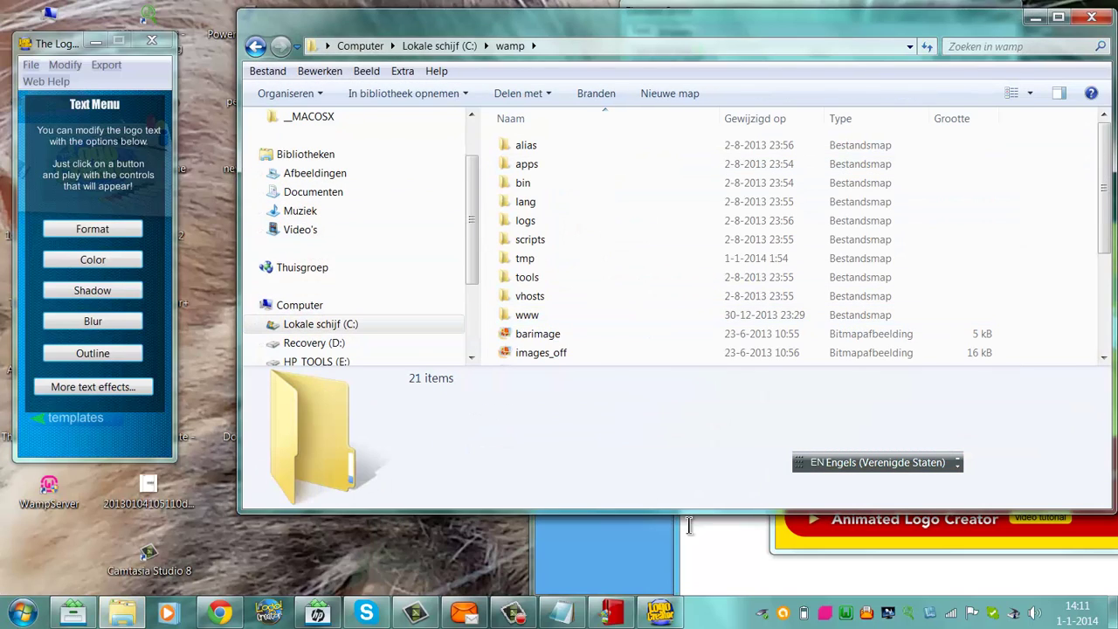
pyautogui.doubleClick(515, 320)
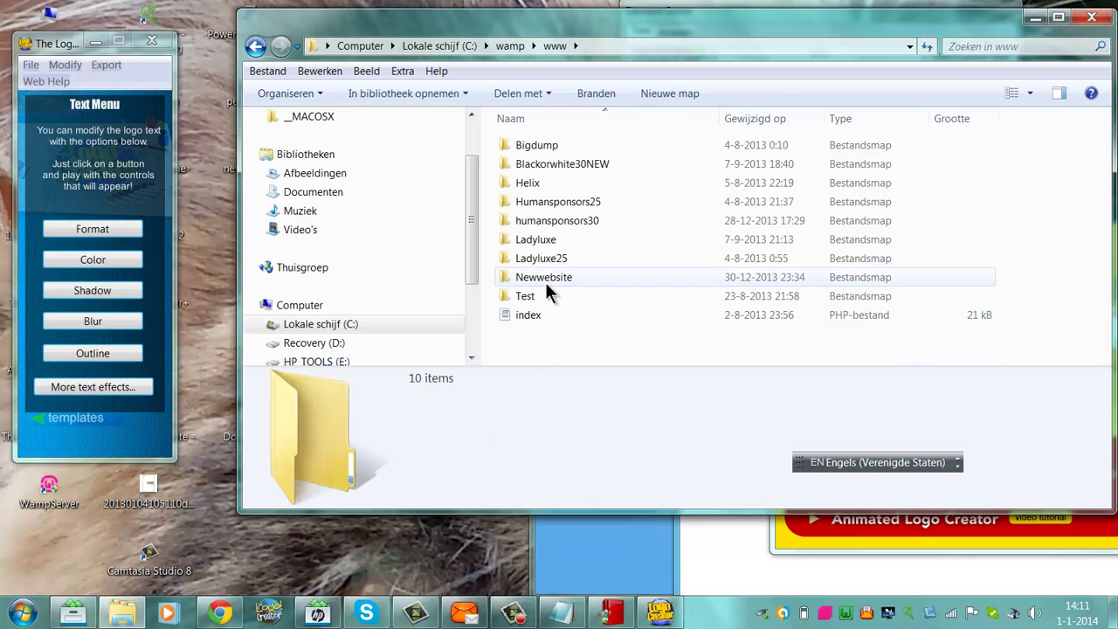
# - Open the Newwebsite site's templates\beez3\images\personal folder, which holds the template's header image
pyautogui.click(546, 285)
pyautogui.doubleClick(547, 286)
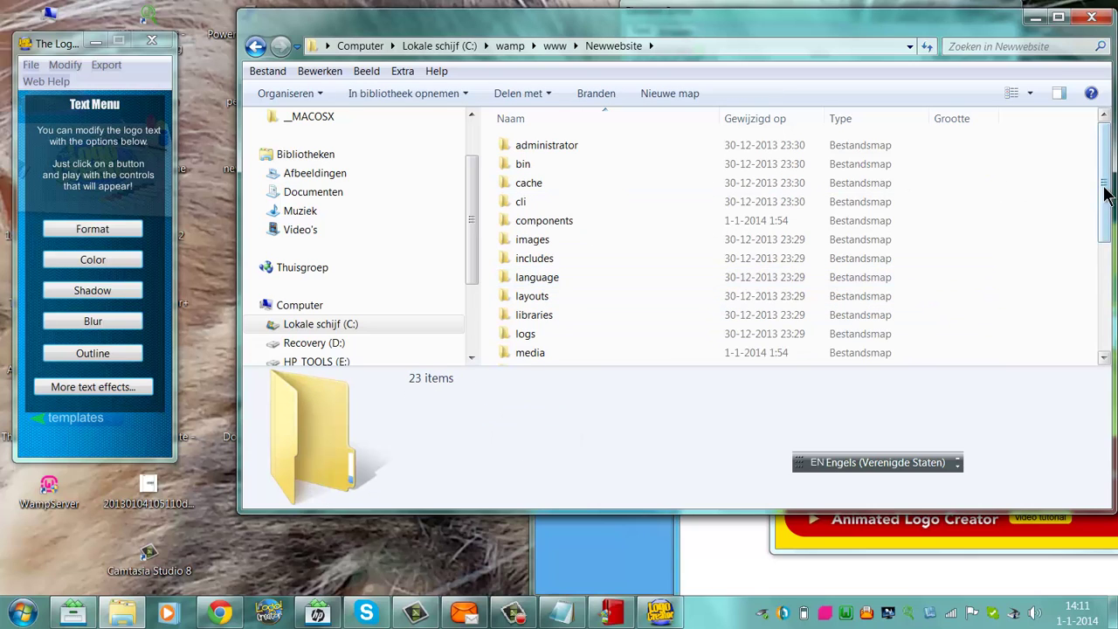
pyautogui.moveTo(1106, 184); pyautogui.dragTo(1104, 301)
pyautogui.doubleClick(537, 232)
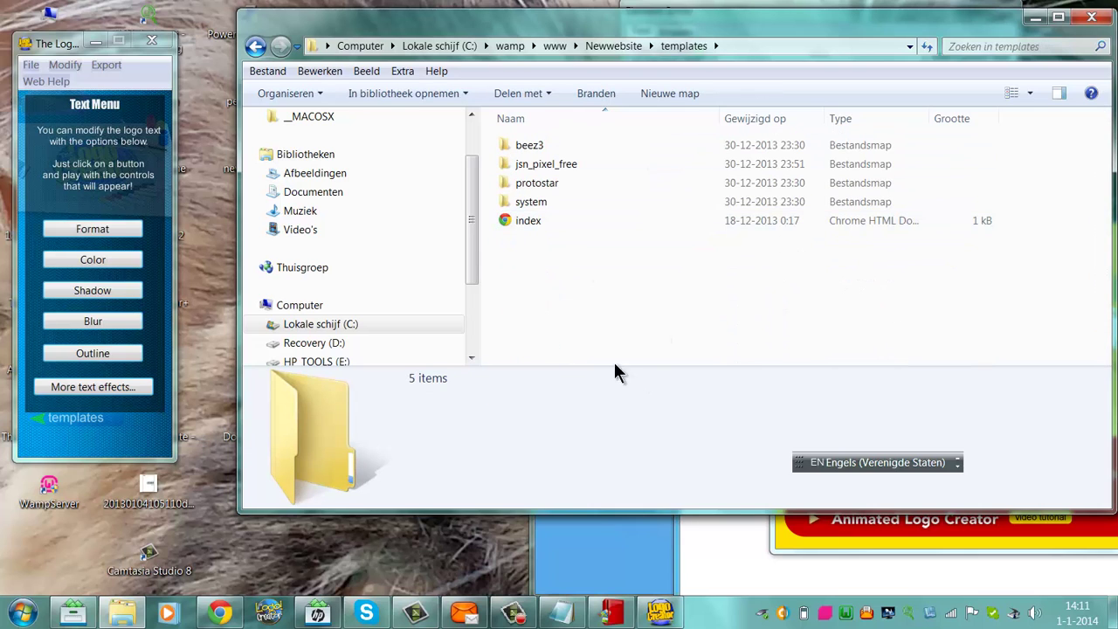
pyautogui.doubleClick(556, 146)
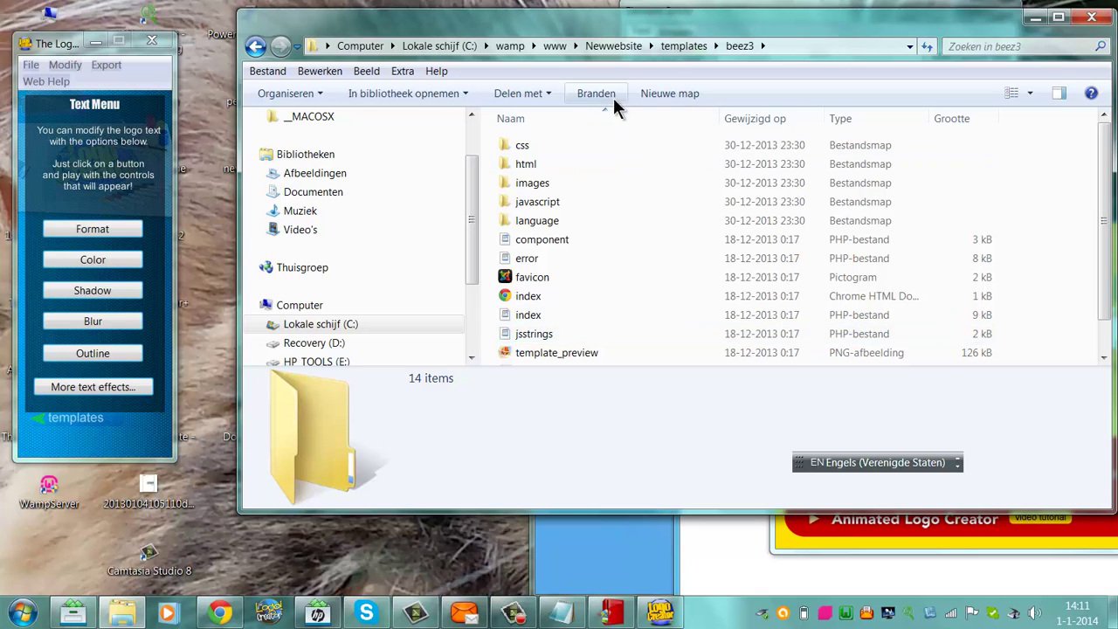
pyautogui.doubleClick(531, 183)
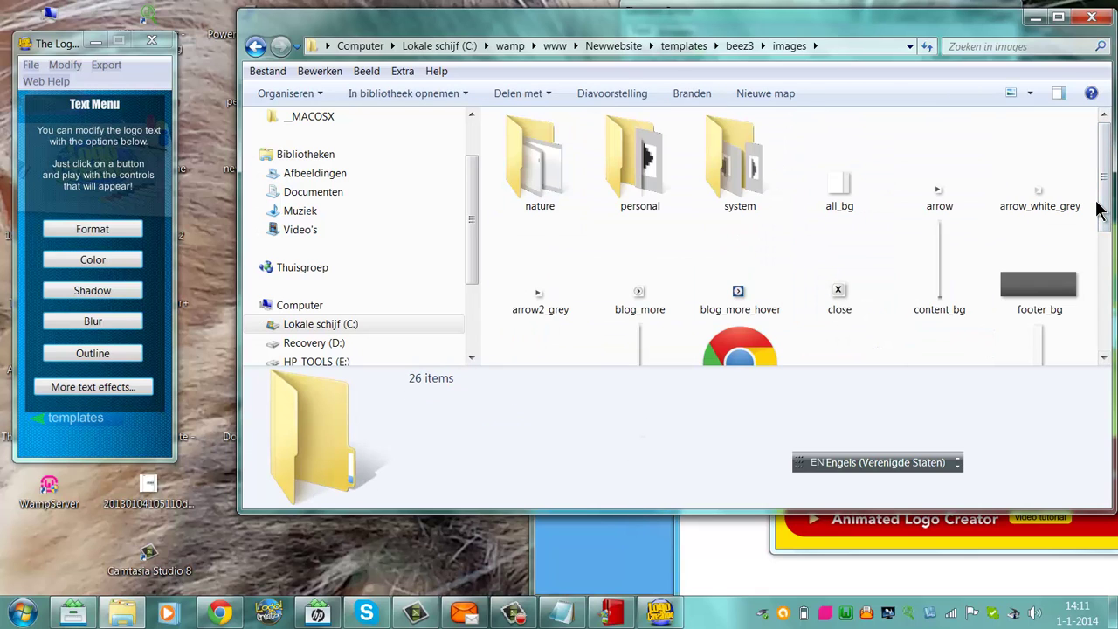
pyautogui.doubleClick(640, 168)
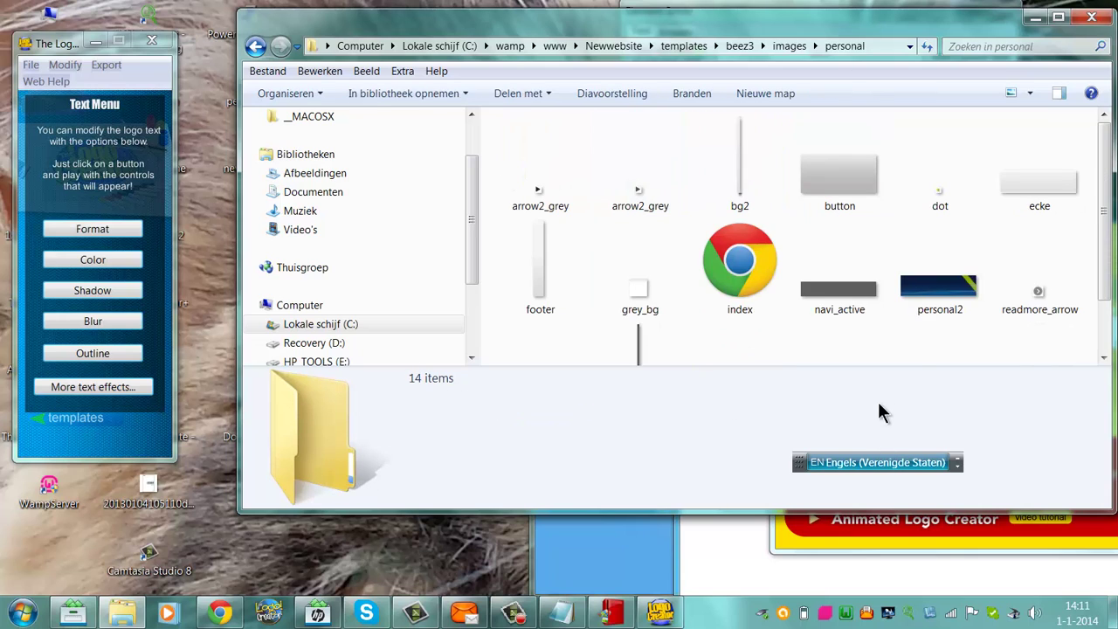
# - Paste the copied newpicture image into the beez3 template's personal images folder
pyautogui.click(928, 301)
pyautogui.click(904, 343)
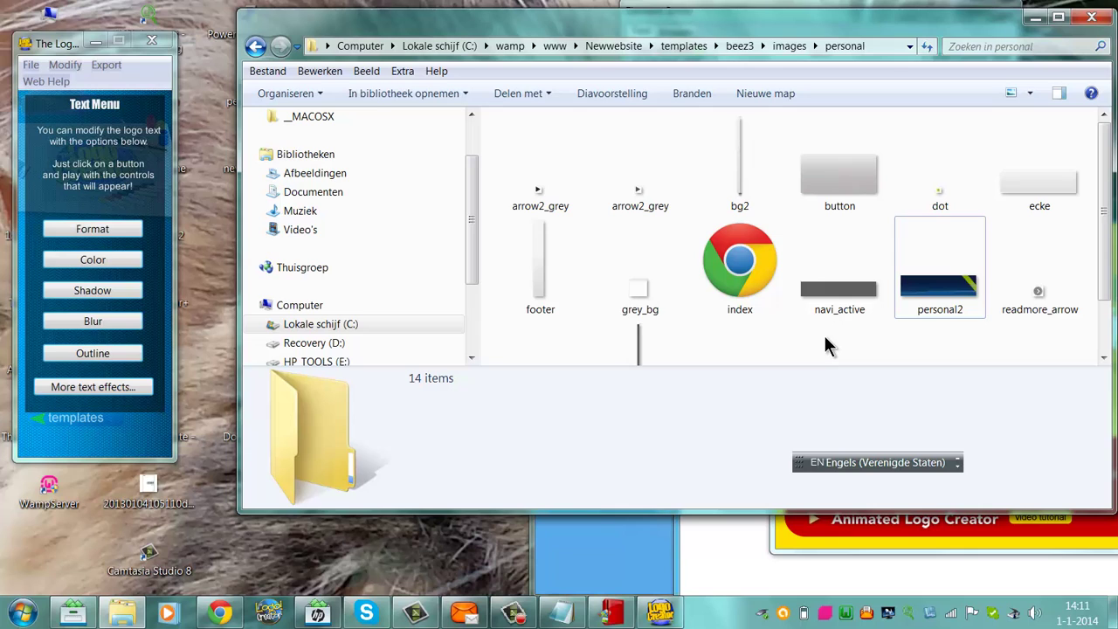
pyautogui.hotkey('ctrl', 'v')
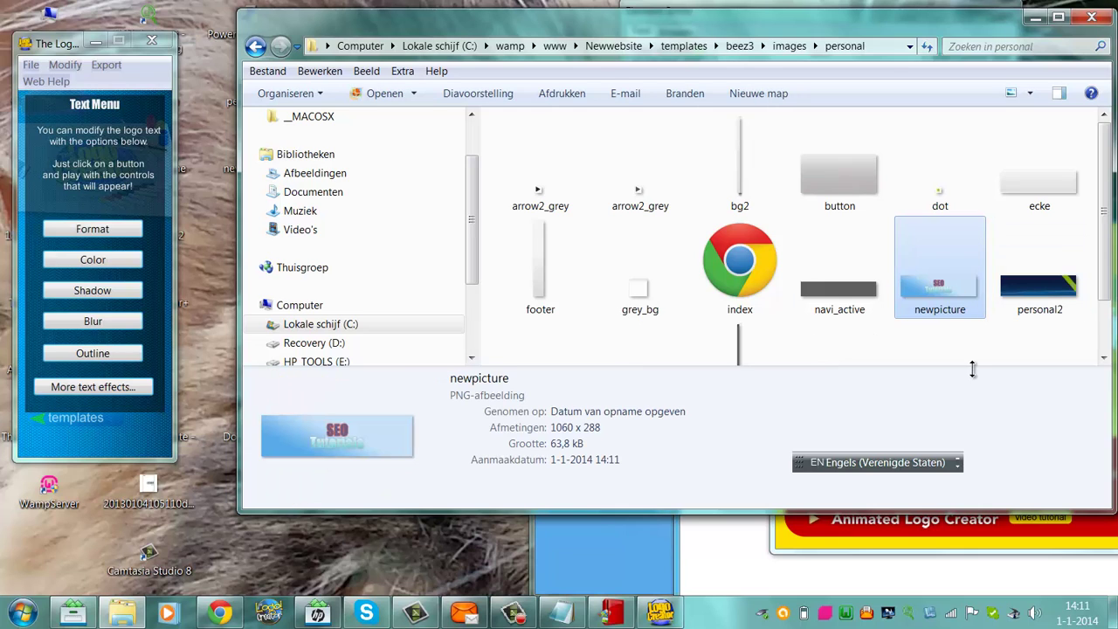
# - Rename the original header image personal2 as personal3
pyautogui.rightClick(1016, 313)
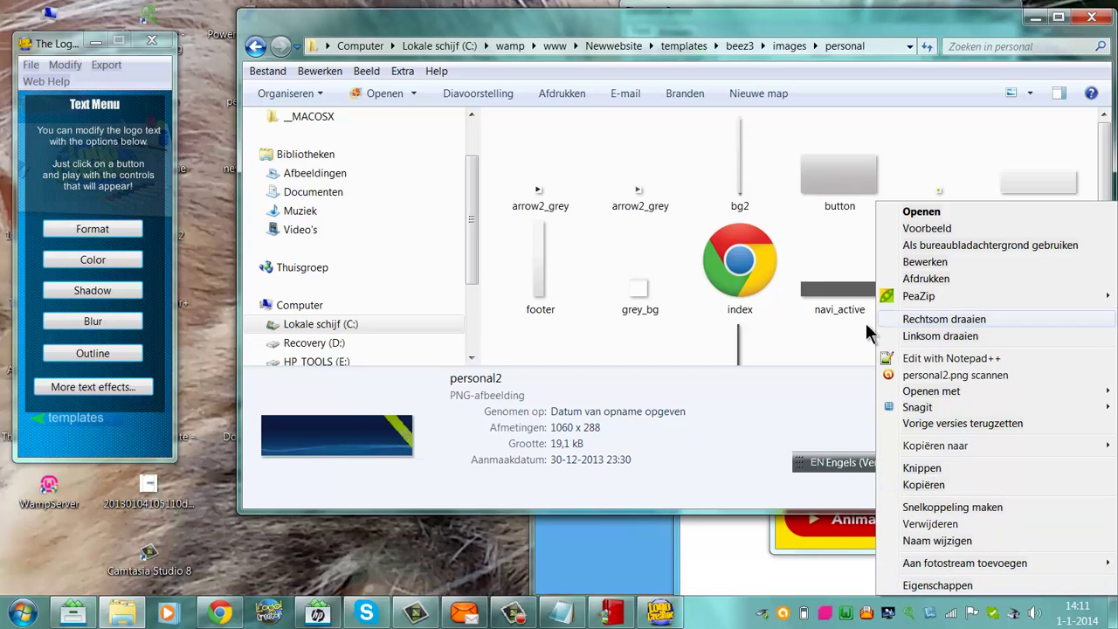
pyautogui.click(854, 358)
pyautogui.click(900, 347)
pyautogui.click(1046, 297)
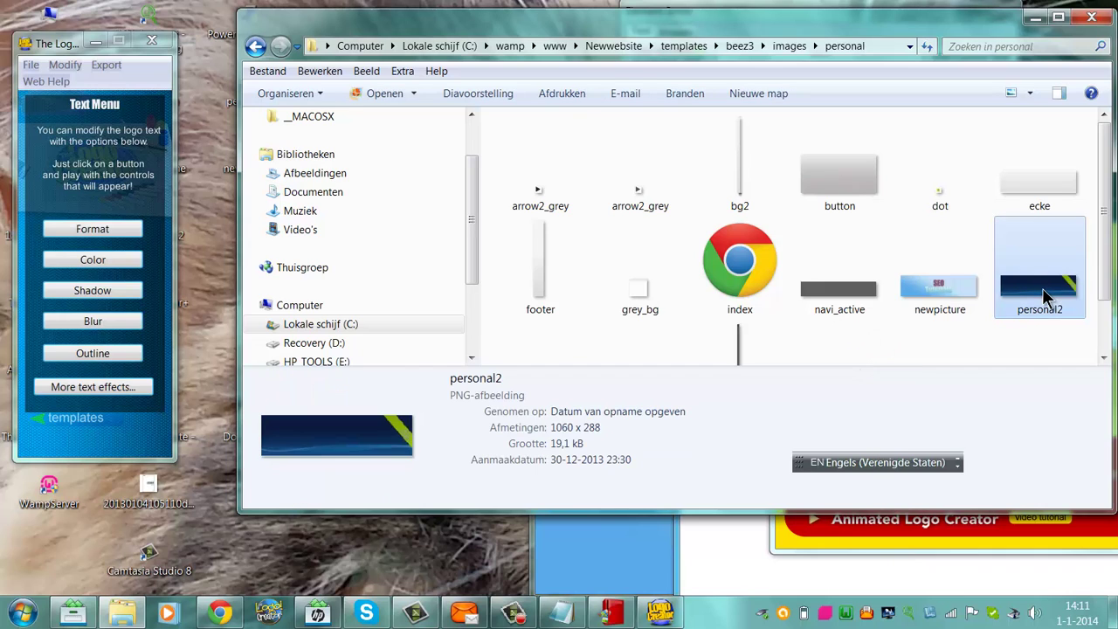
pyautogui.rightClick(1046, 297)
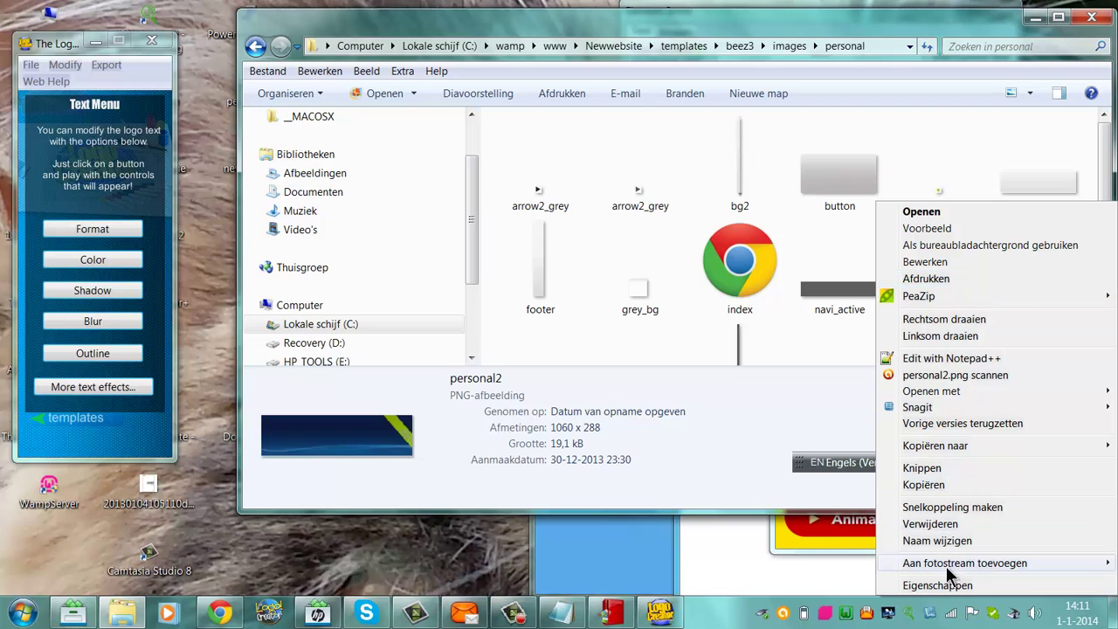
pyautogui.click(937, 541)
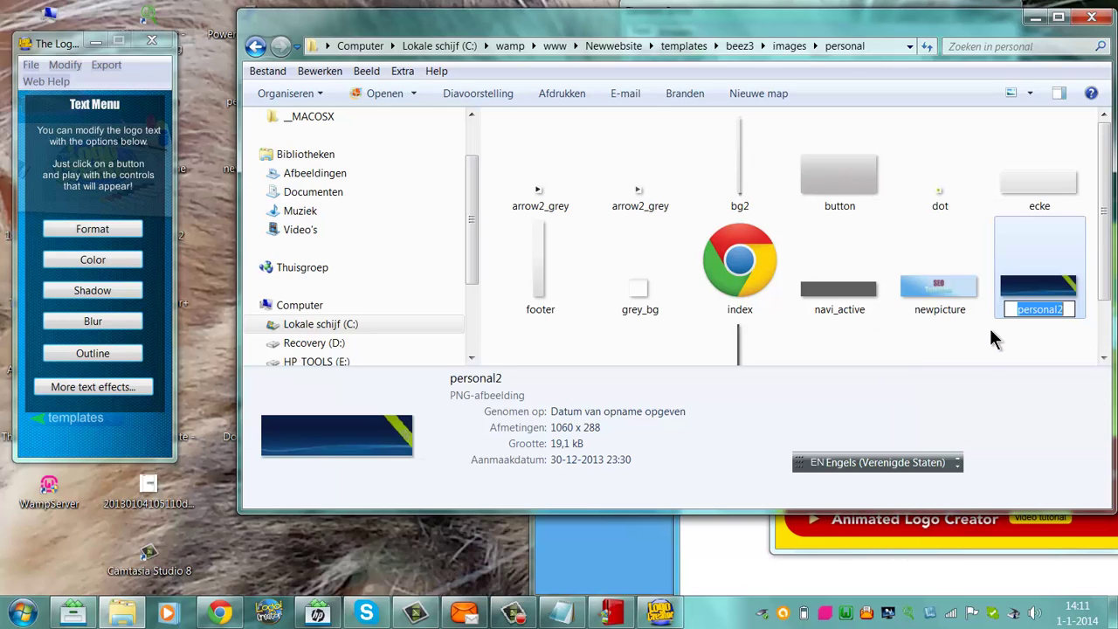
pyautogui.press('BackSpace')
pyautogui.write('pers')
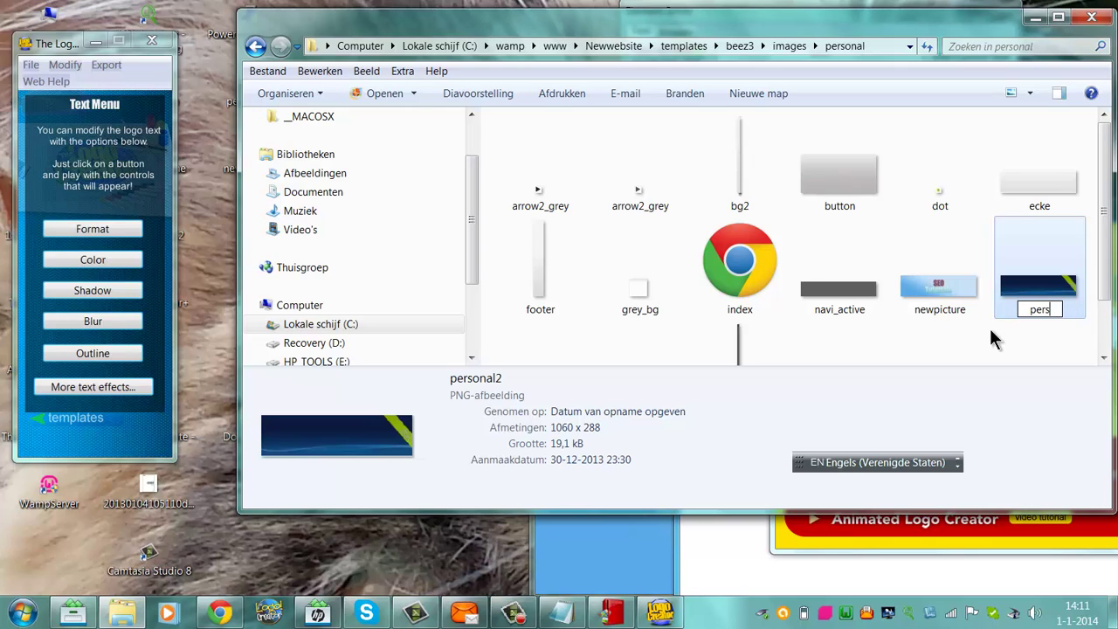
pyautogui.write('onal3')
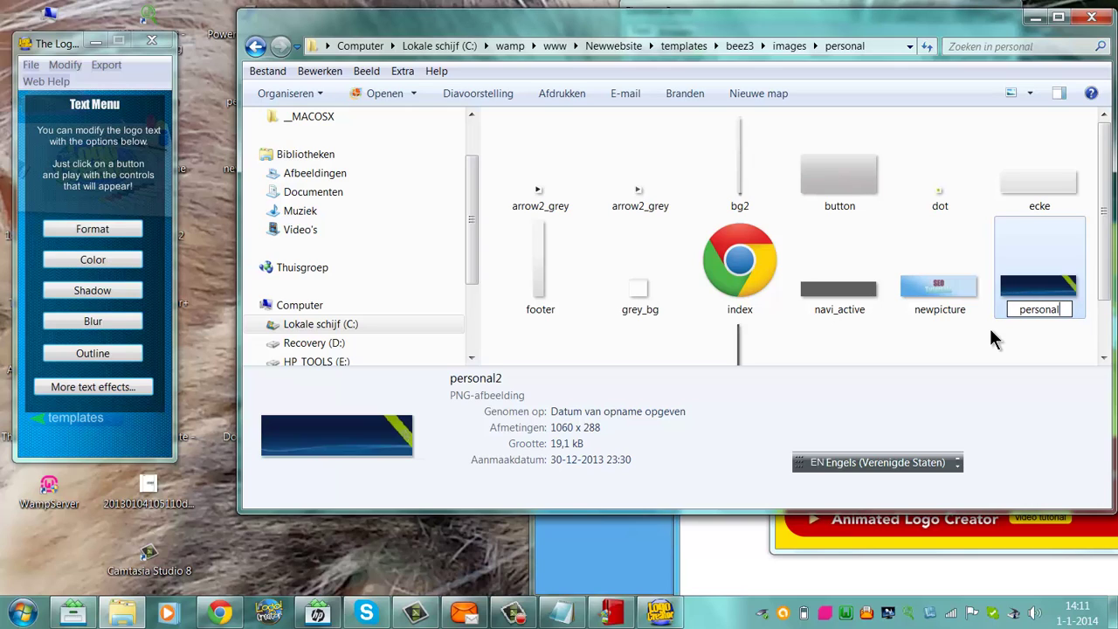
# - Rename the newpicture image as personal2 so it takes the place of the original header file
pyautogui.click(928, 299)
pyautogui.rightClick(939, 297)
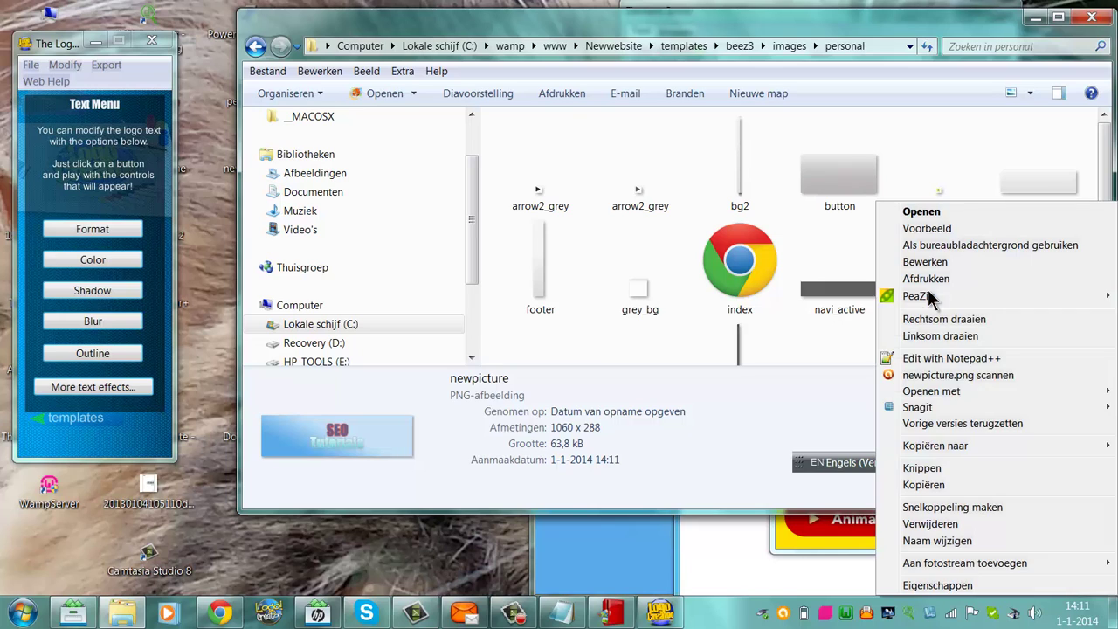
pyautogui.click(928, 539)
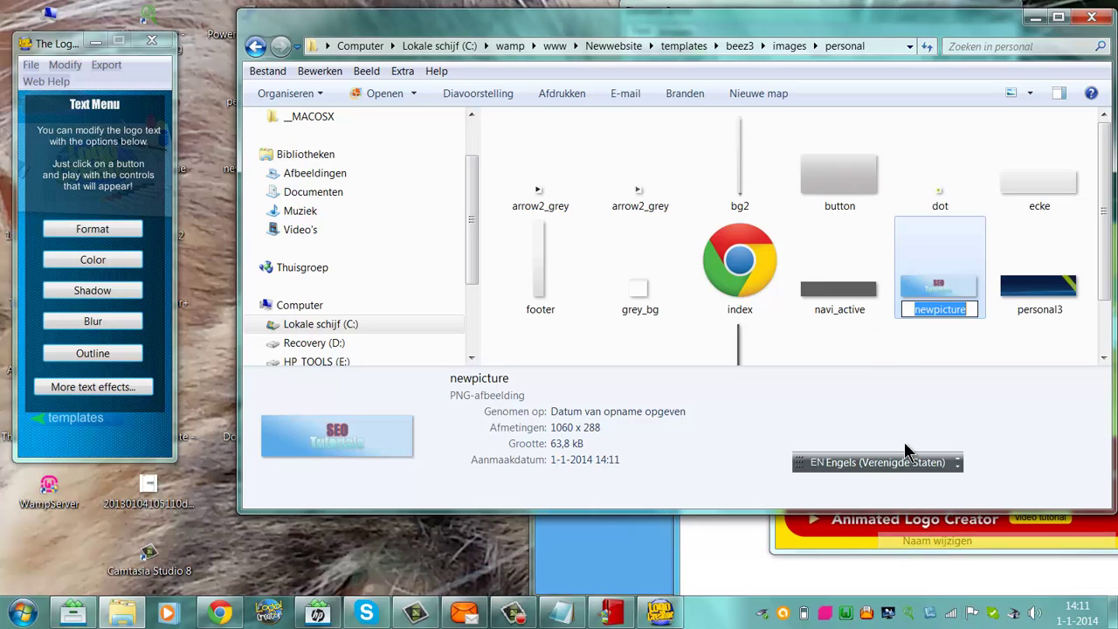
pyautogui.write('per')
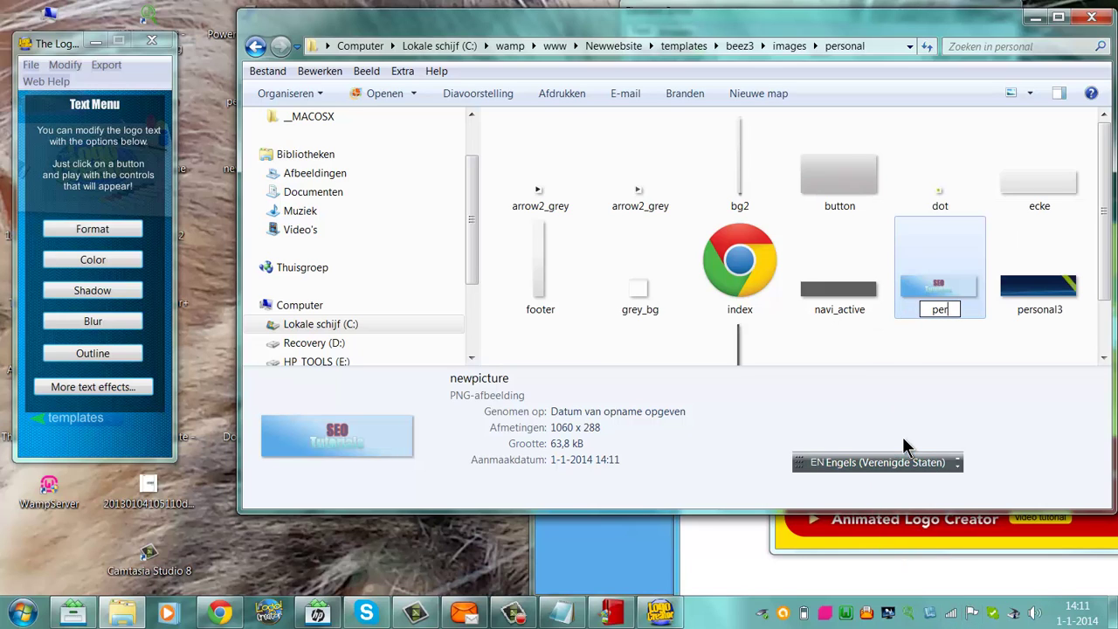
pyautogui.write('sonal2')
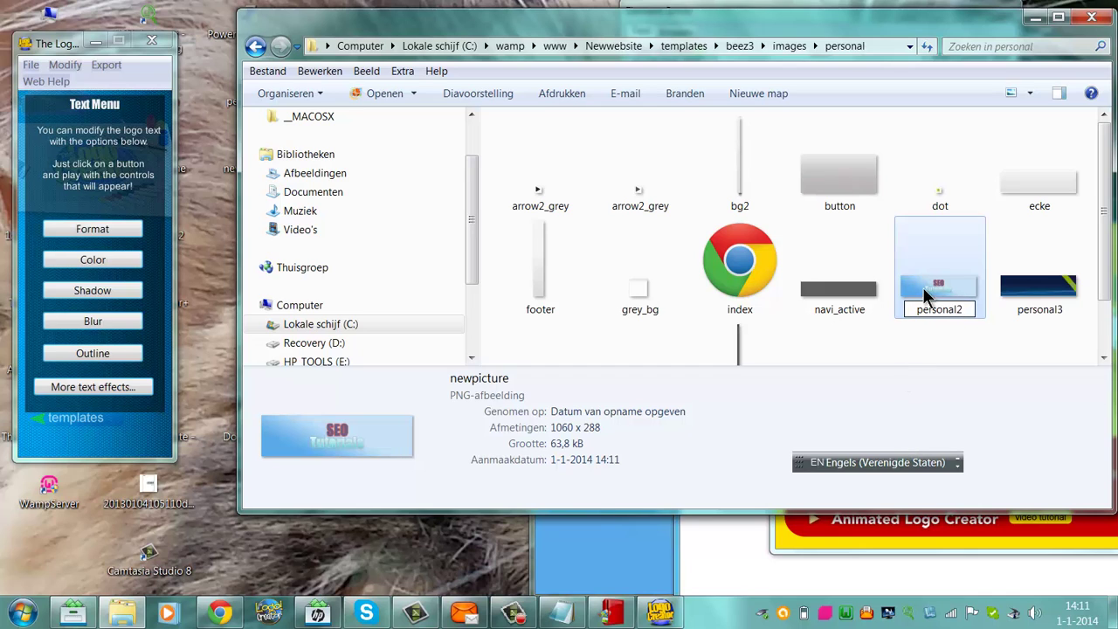
pyautogui.press('Return')
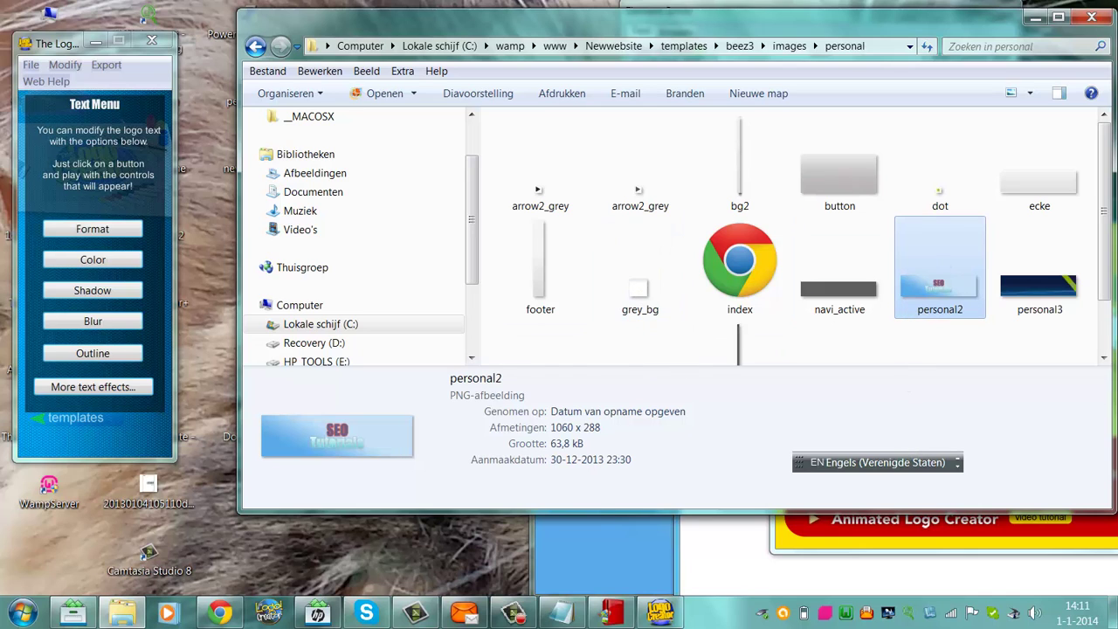
# - Switch to Chrome and reload localhost/Newwebsite to check the header image
pyautogui.click(220, 608)
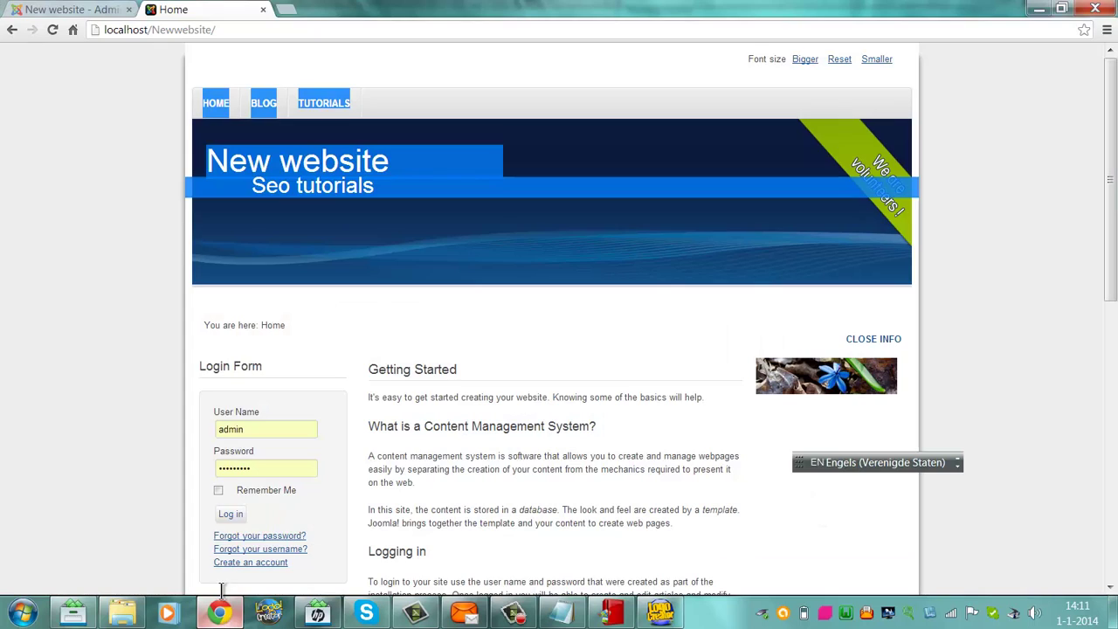
pyautogui.click(246, 33)
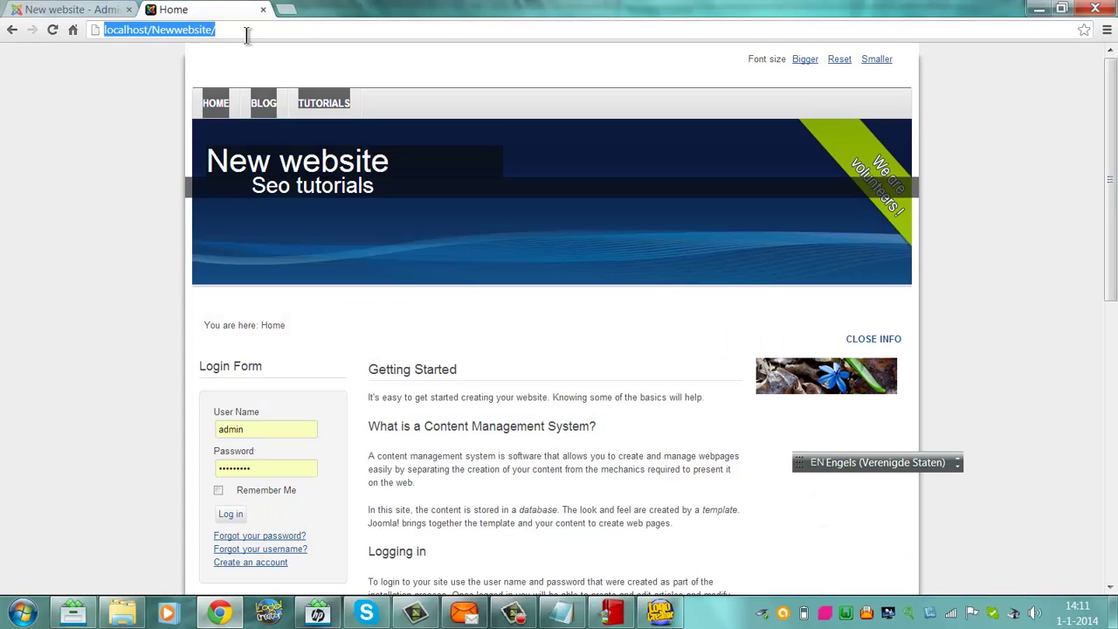
pyautogui.press('Return')
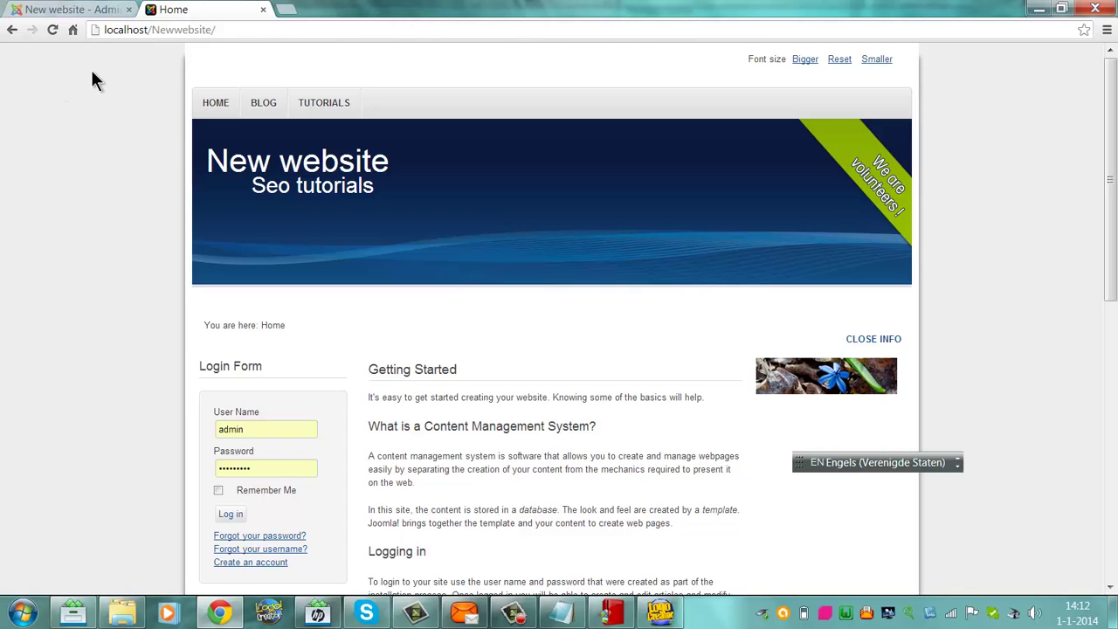
pyautogui.rightClick(737, 189)
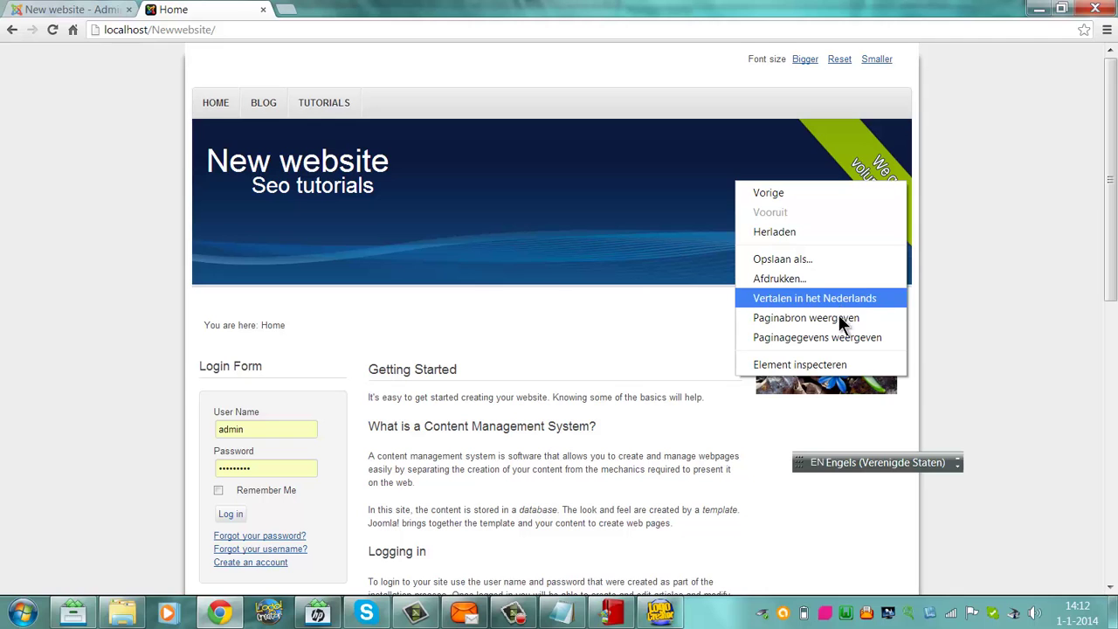
# - Save and close the Beez3 - Default style in the Joomla administrator, and open the Clear Cache maintenance page
pyautogui.click(69, 7)
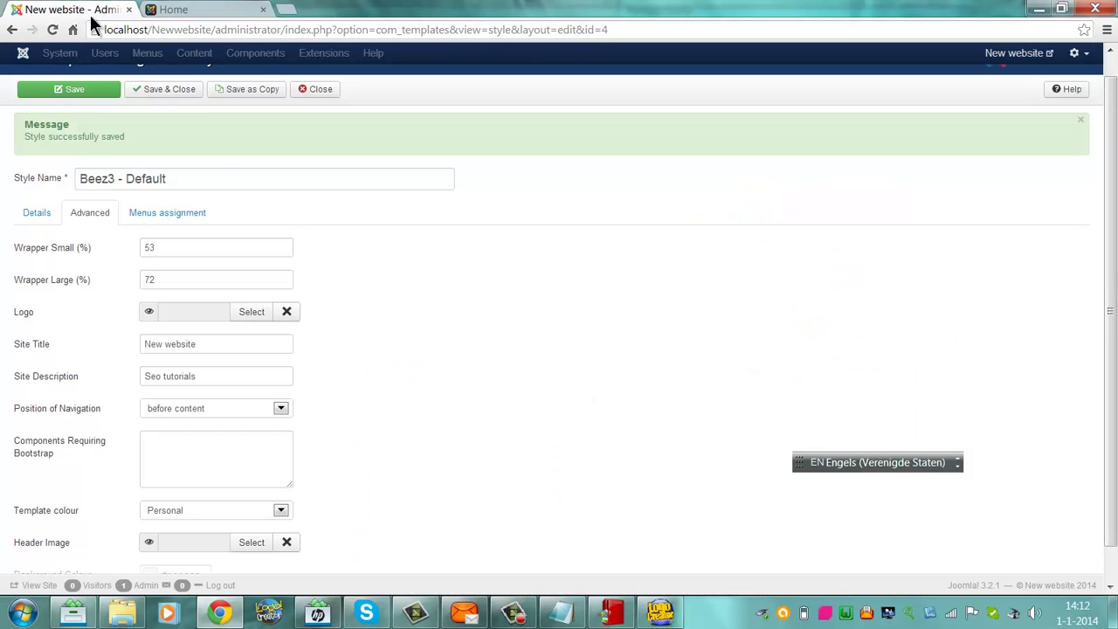
pyautogui.click(160, 89)
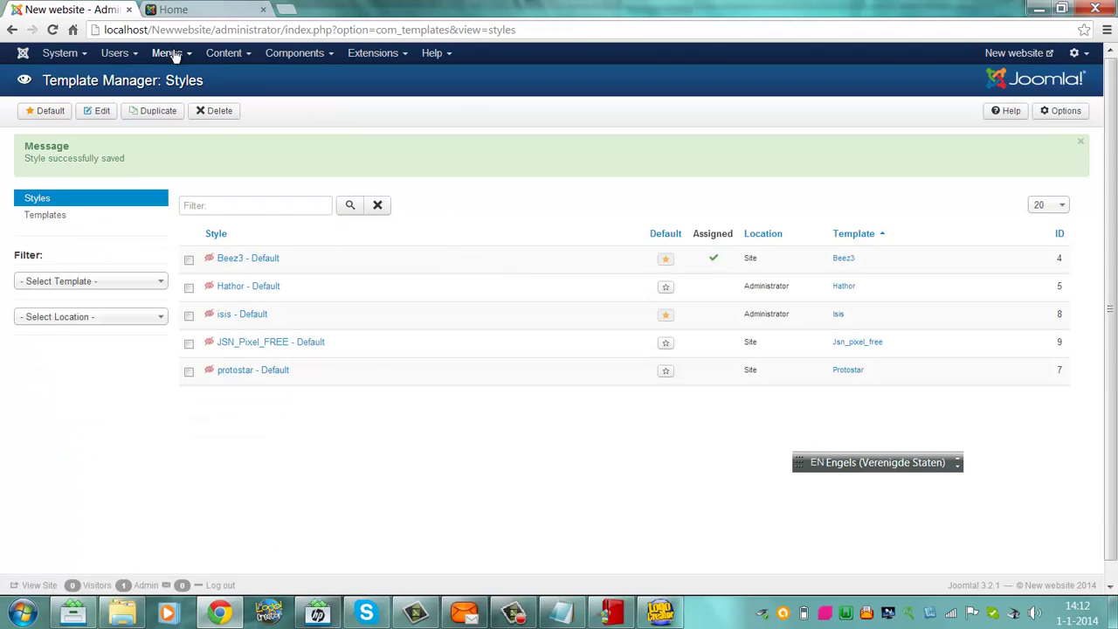
pyautogui.click(54, 56)
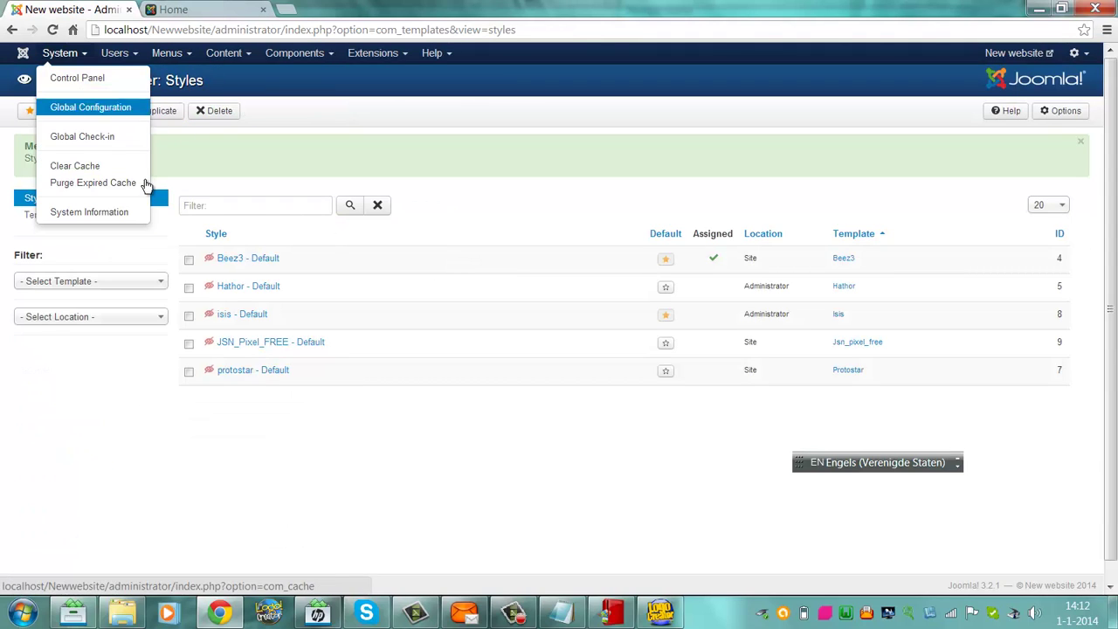
pyautogui.click(118, 168)
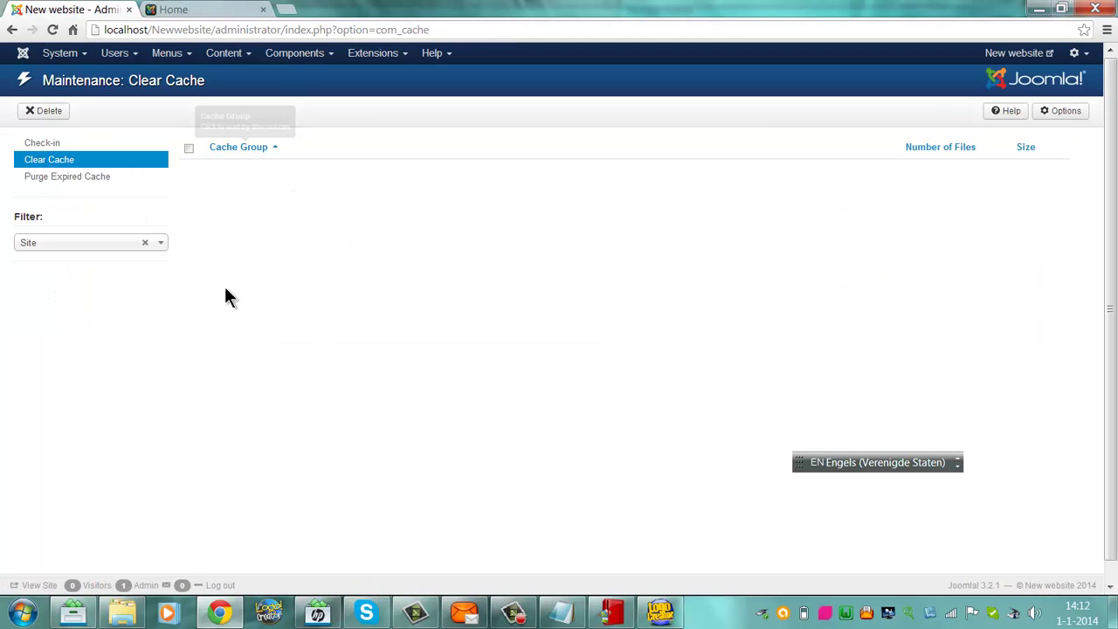
# - Return to the site's home page and reload it to check the header again
pyautogui.click(162, 12)
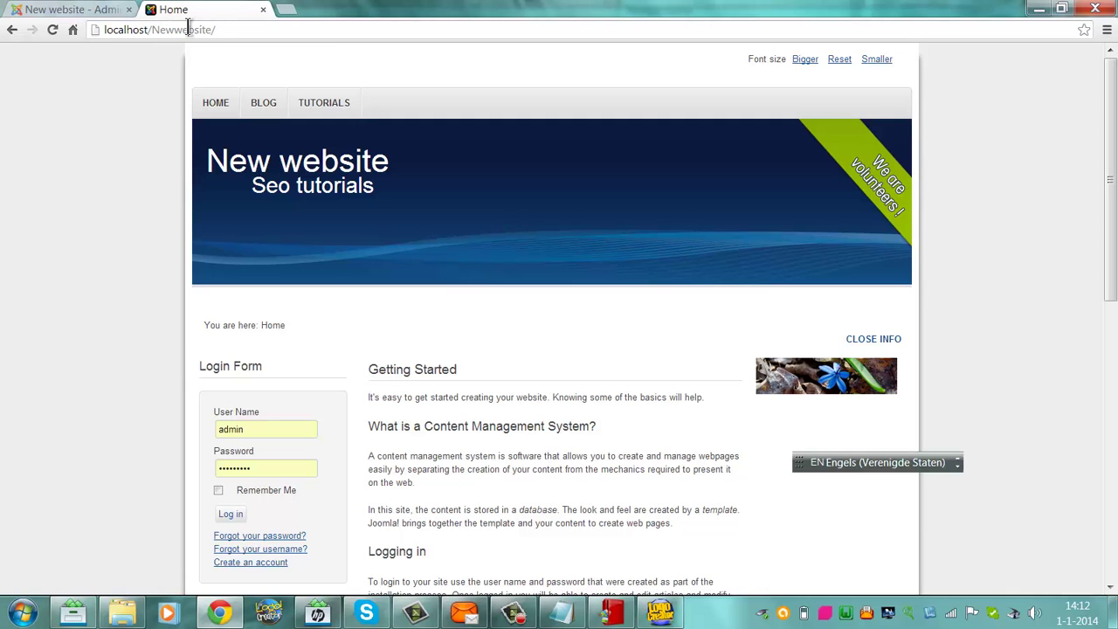
pyautogui.click(188, 29)
pyautogui.press('Return')
# - Minimize the browser, move the Logo Creator window off the desktop shortcuts and launch CCleaner
pyautogui.click(1046, 9)
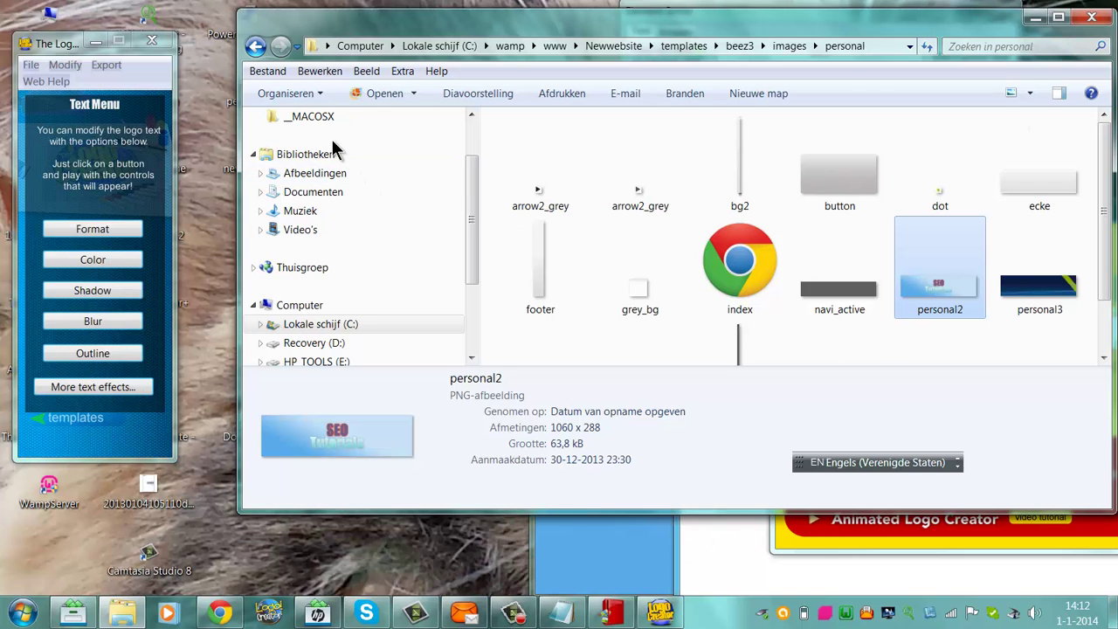
pyautogui.moveTo(68, 43); pyautogui.dragTo(316, 128)
pyautogui.click(143, 354)
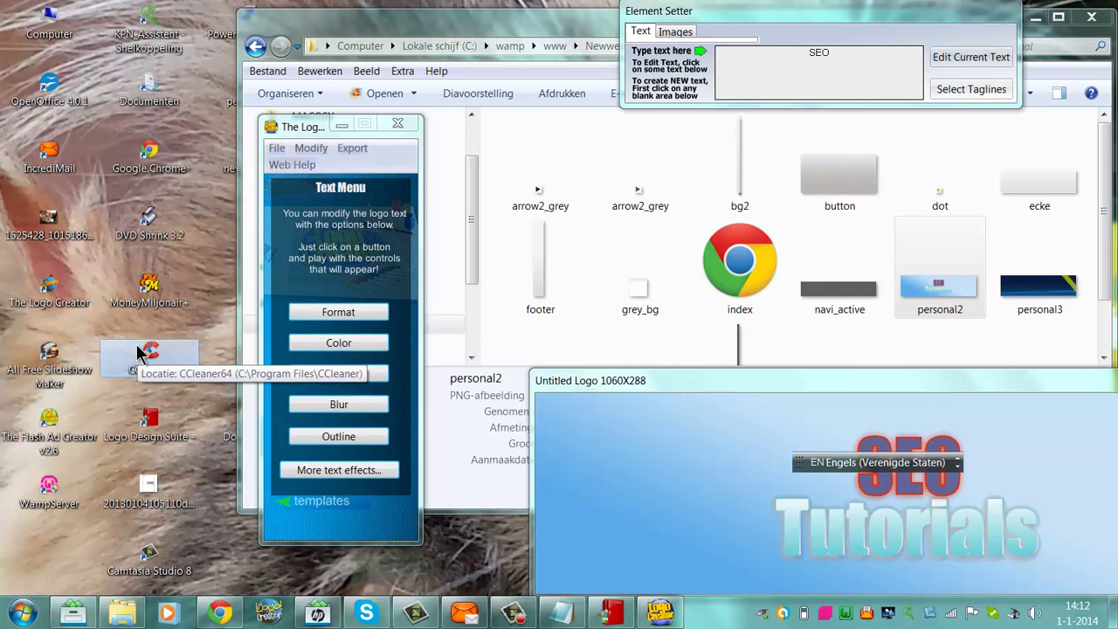
pyautogui.doubleClick(140, 353)
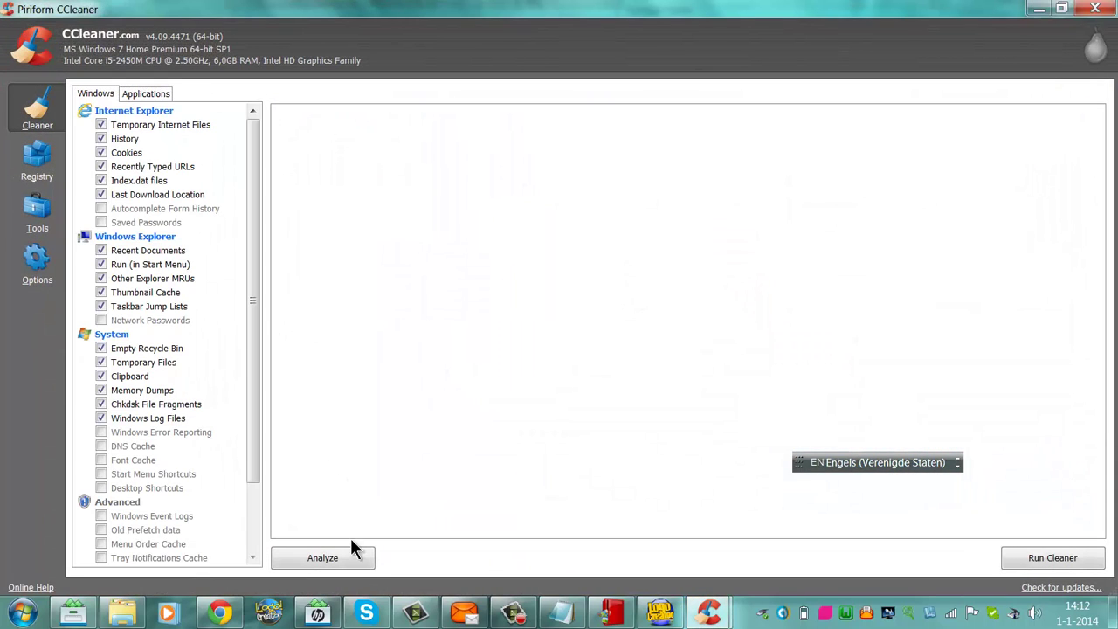
# - Analyze the system in CCleaner, allowing it to close Google Chrome, and run the cleaner with permanent deletion approved
pyautogui.click(341, 560)
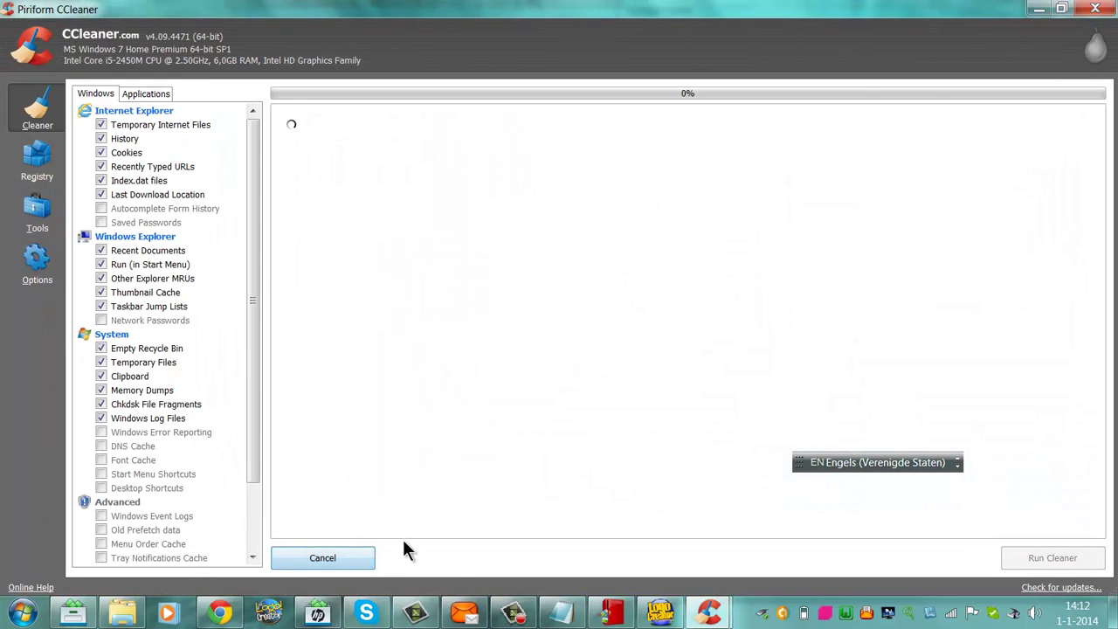
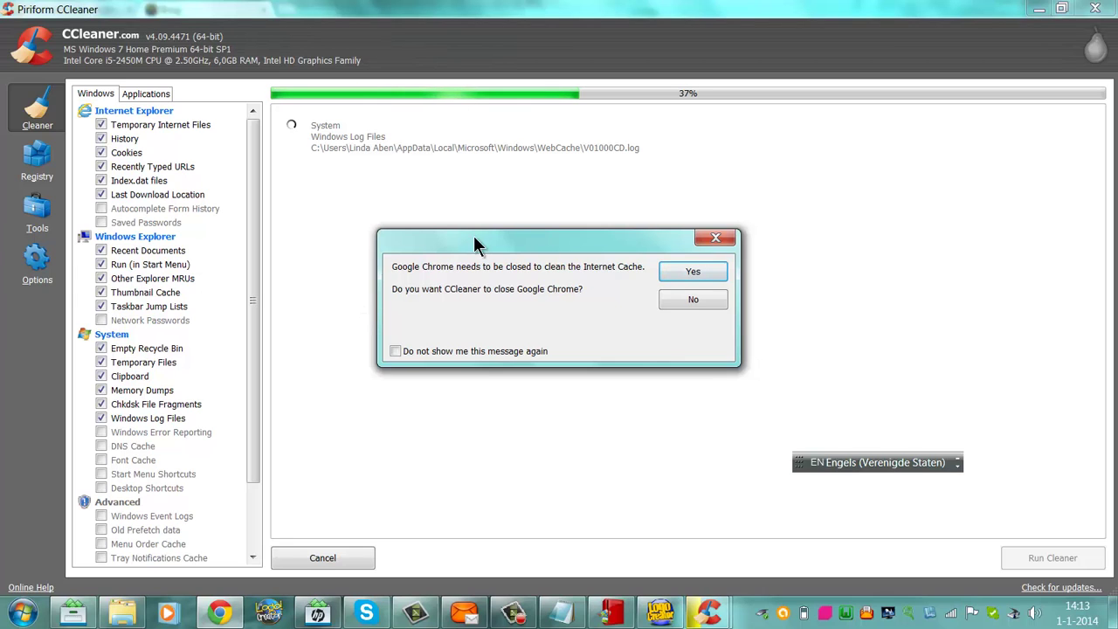
pyautogui.click(692, 272)
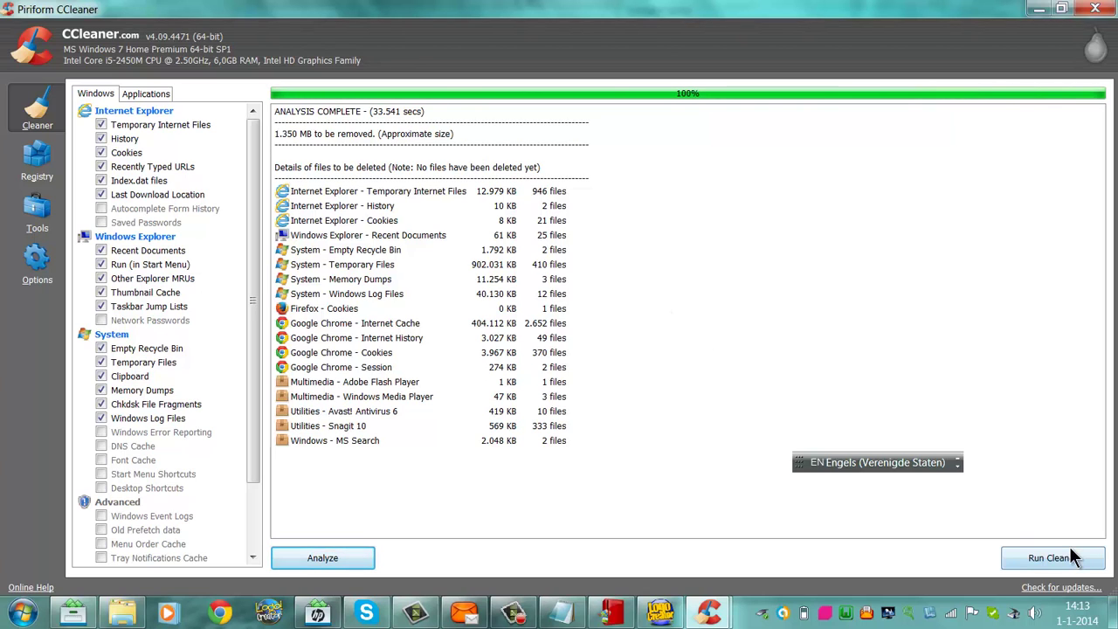
pyautogui.click(1031, 557)
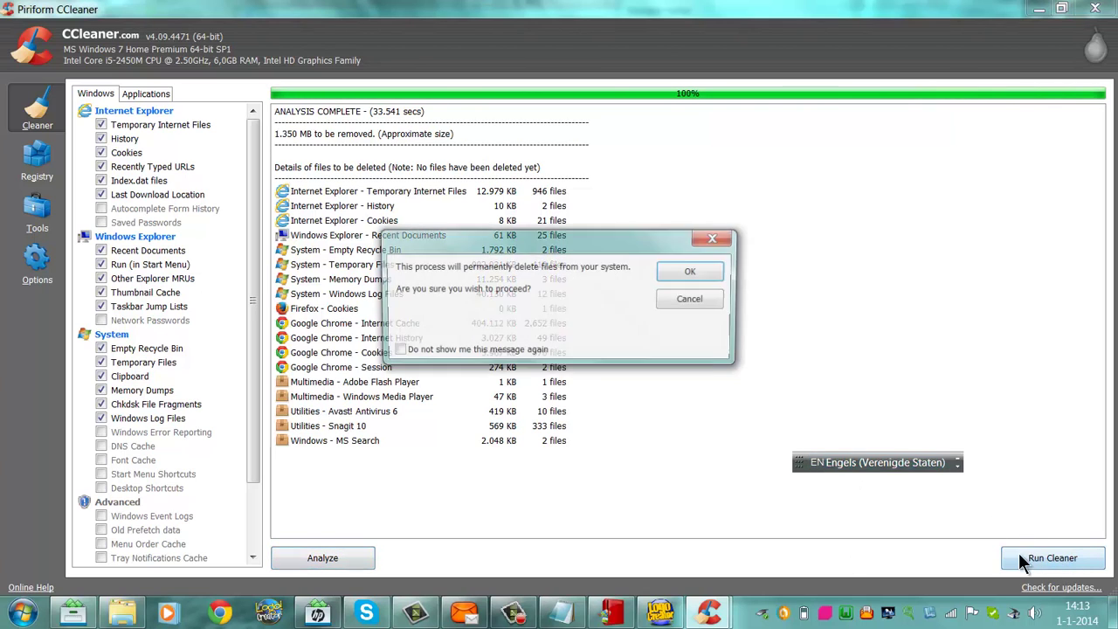
pyautogui.click(694, 271)
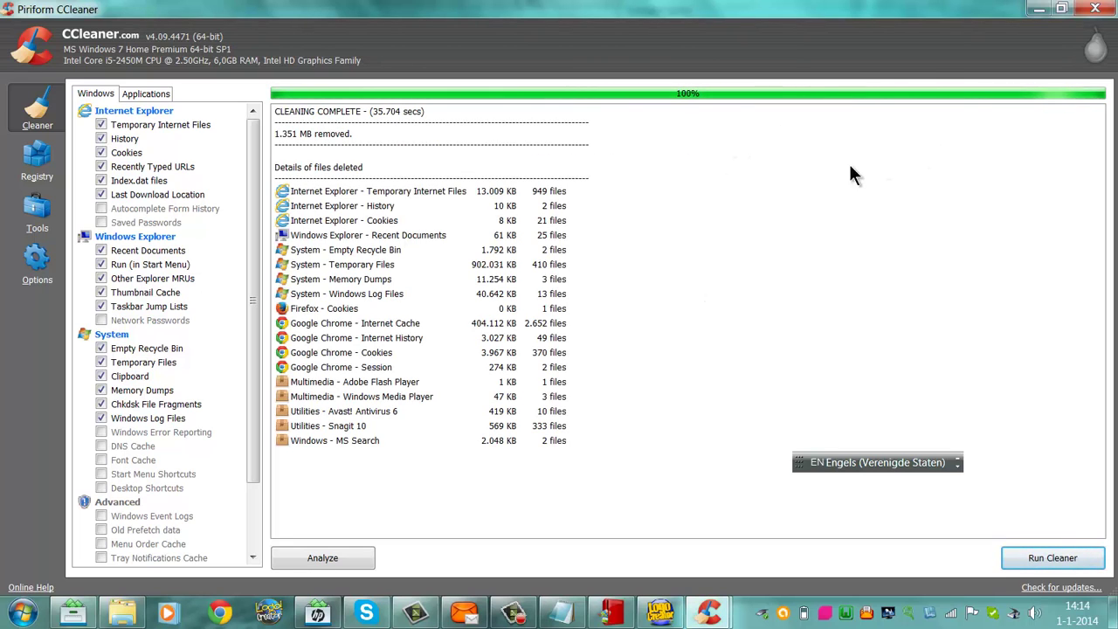
pyautogui.click(223, 614)
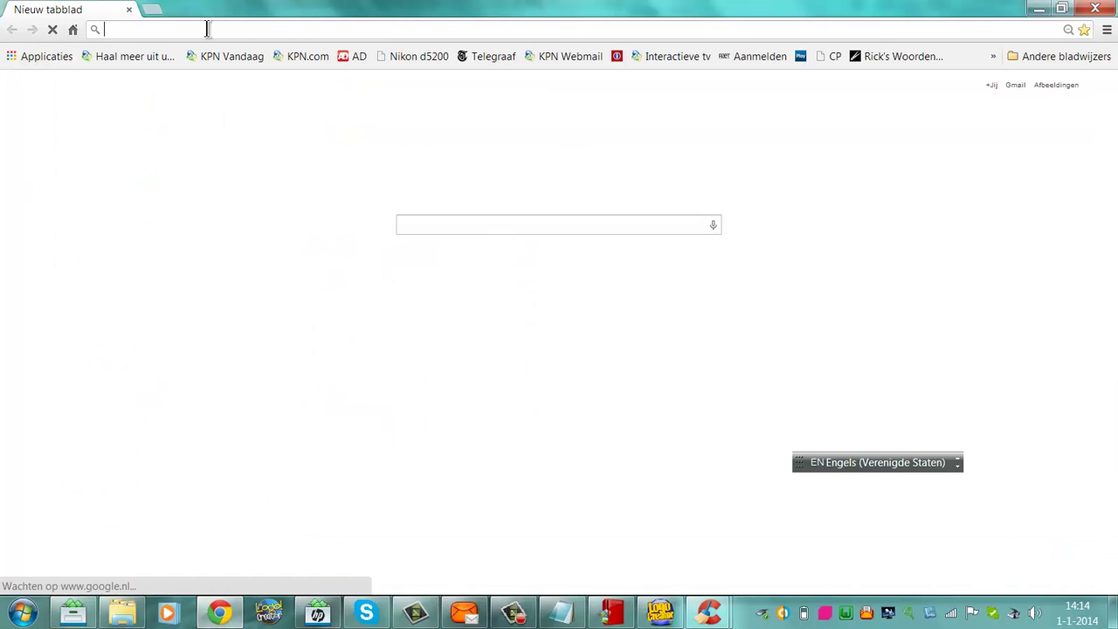
pyautogui.write('lo')
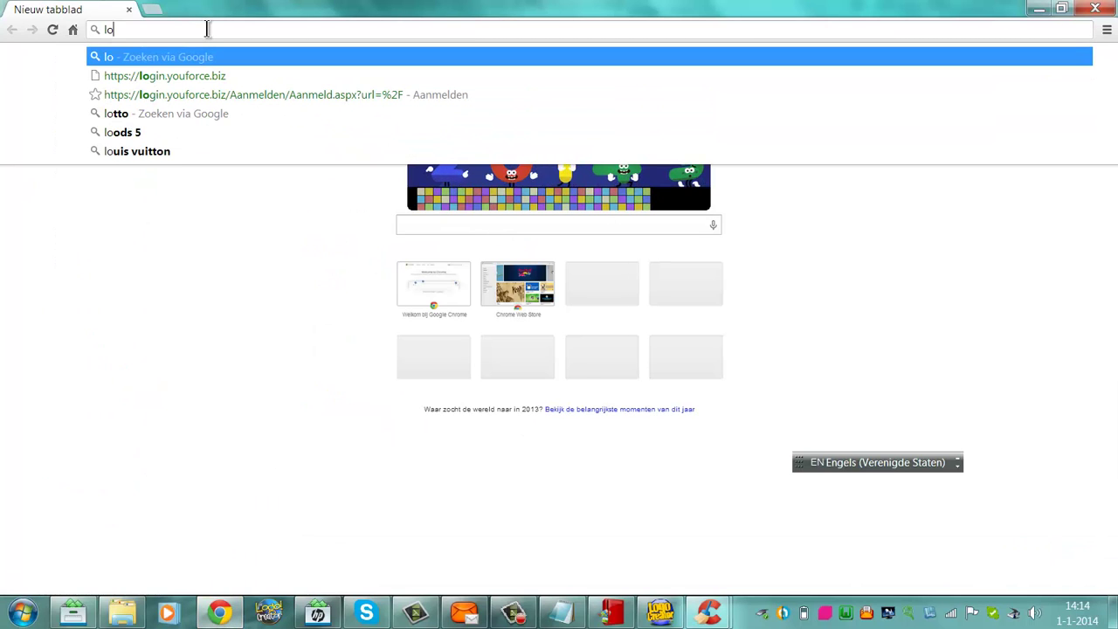
pyautogui.write('ca')
pyautogui.press('BackSpace')
pyautogui.press('BackSpace')
pyautogui.press('BackSpace')
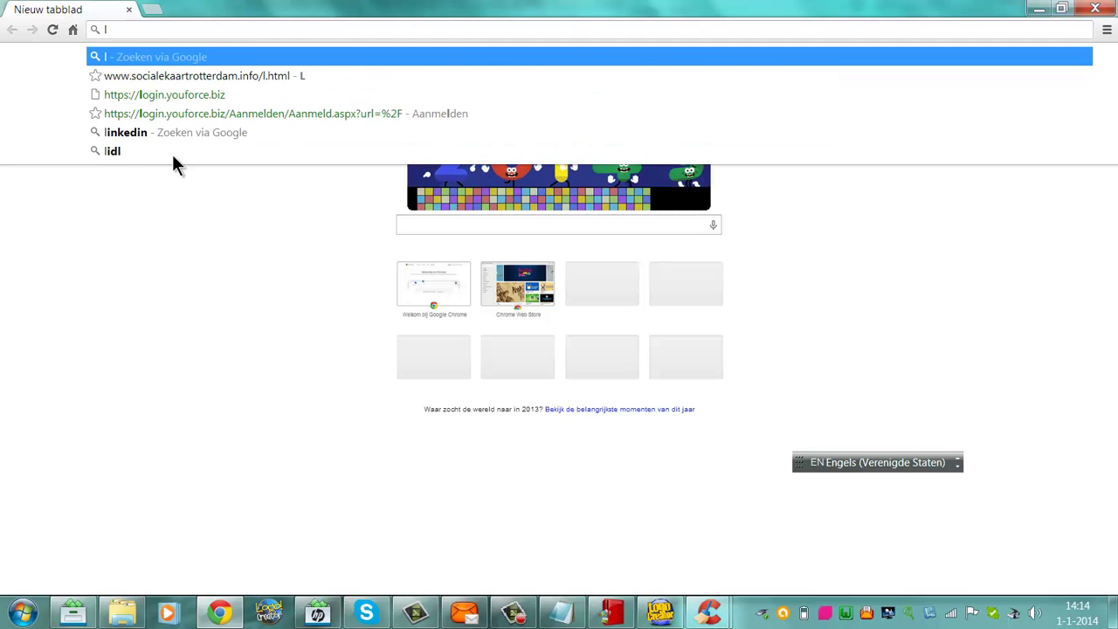
# - Open WampServer's Localhost page in the browser
pyautogui.click(846, 614)
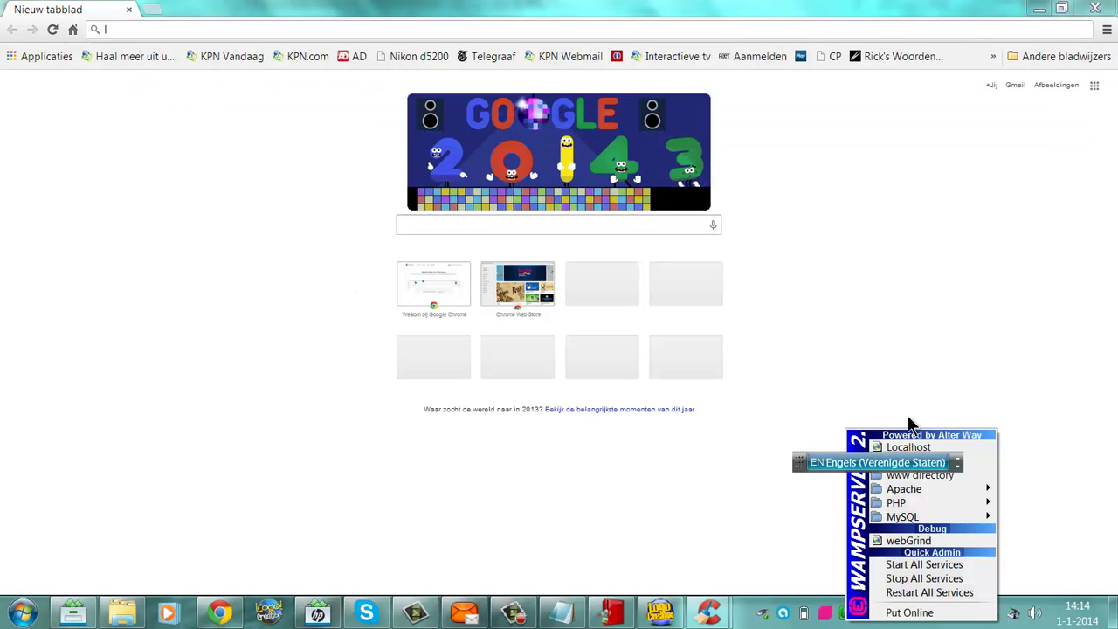
pyautogui.click(907, 447)
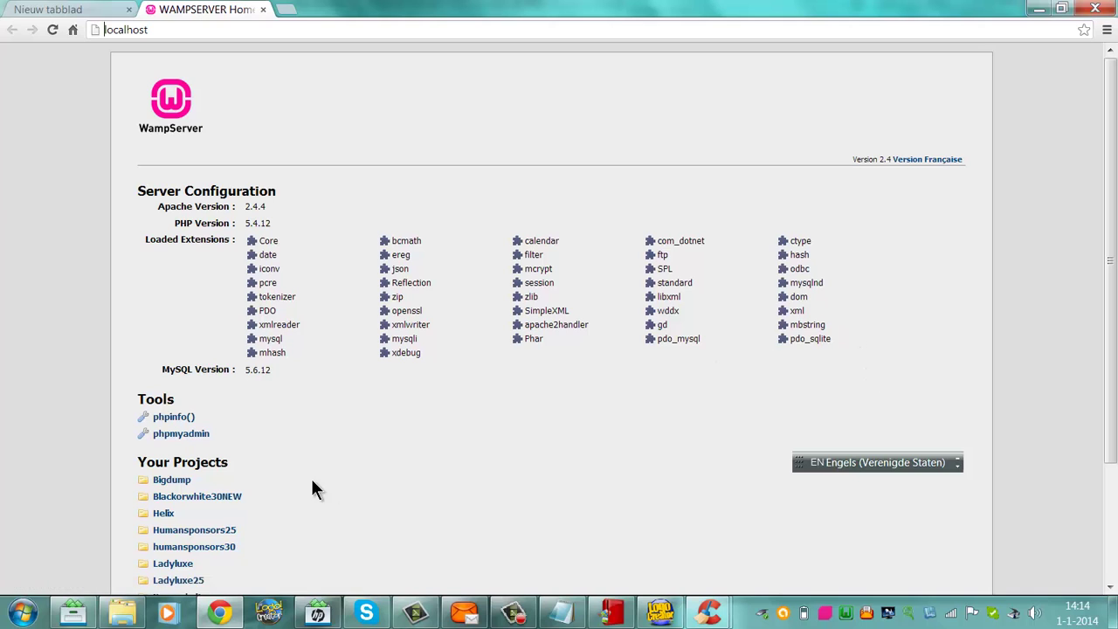
# - Open the Newwebsite project from the WampServer project list
pyautogui.scroll(-3, 706, 472)
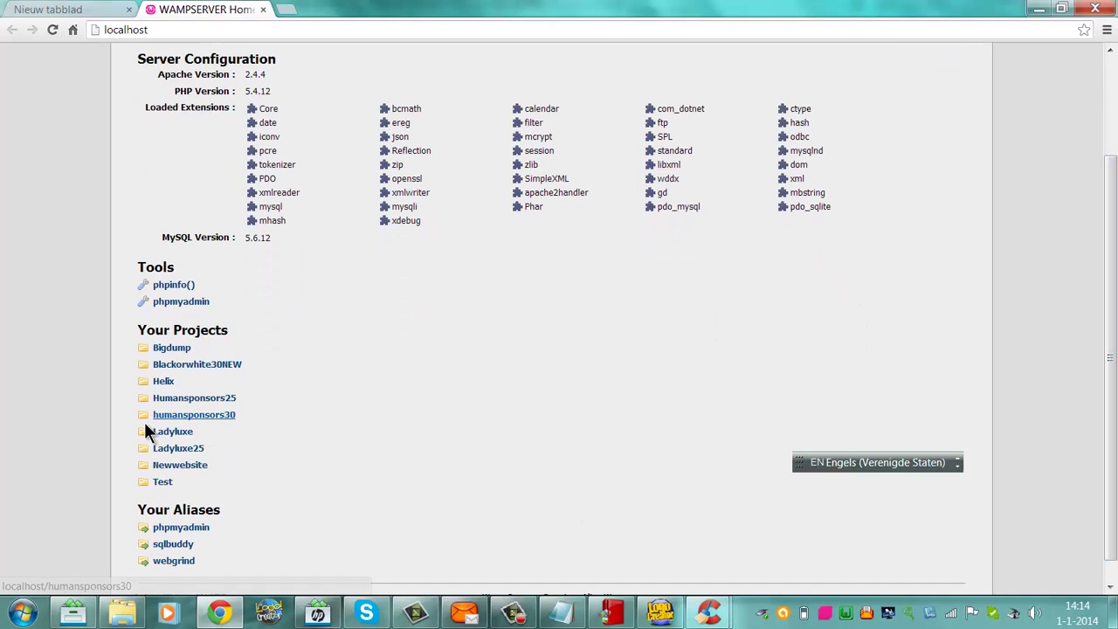
pyautogui.click(180, 464)
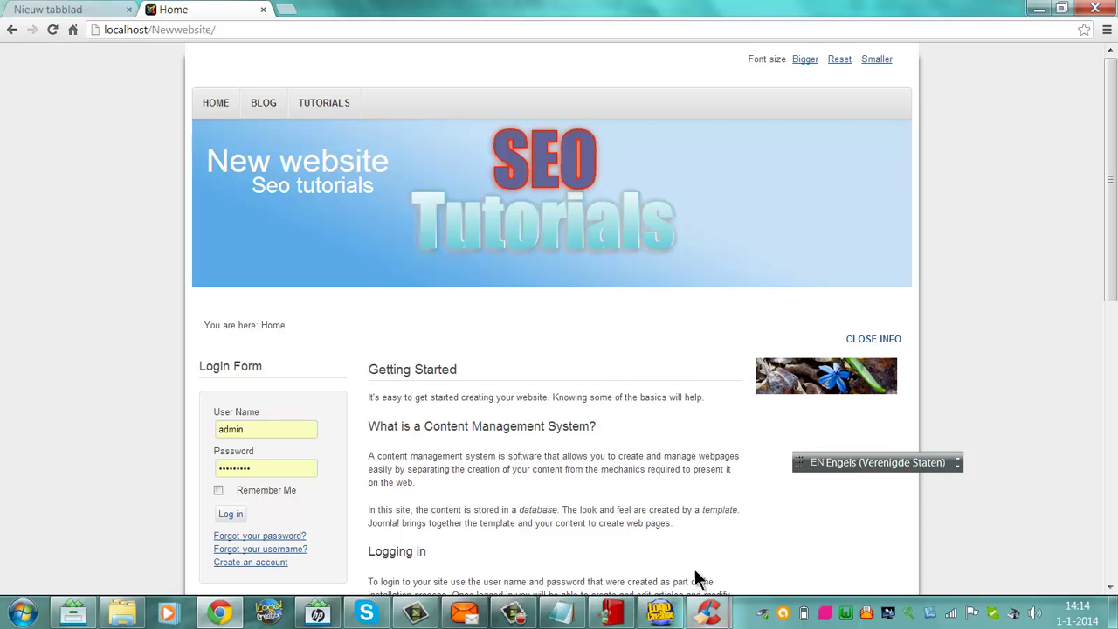
# - Switch to The Logo Creator, move the logo canvas and try to export it to the Animated Logo Creator with the title "SEO tutorials"
pyautogui.click(662, 611)
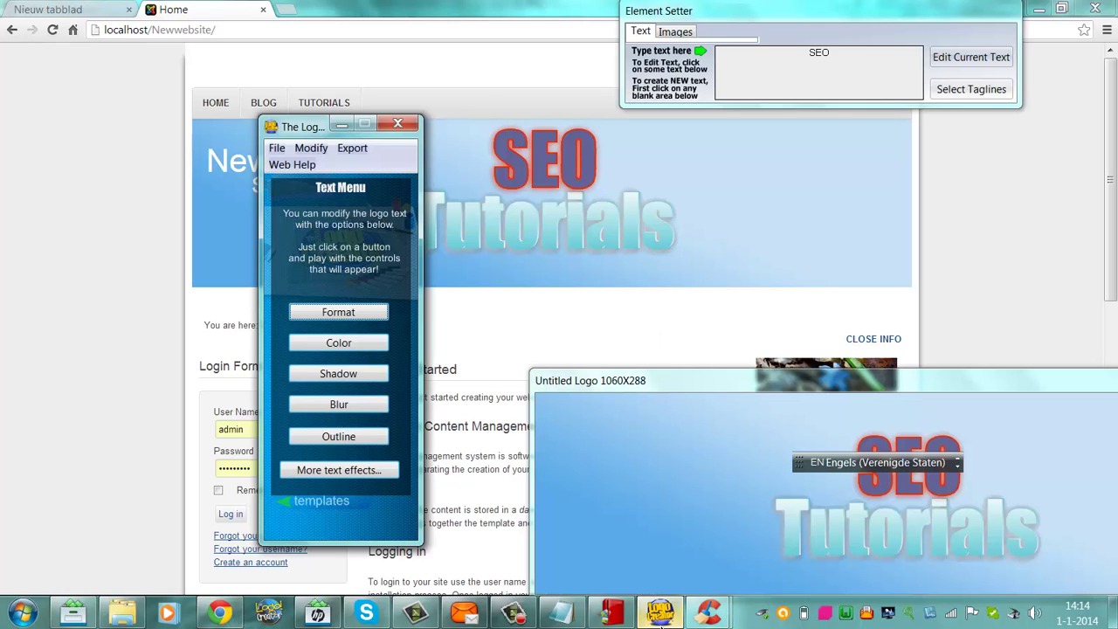
pyautogui.moveTo(713, 381); pyautogui.dragTo(590, 275)
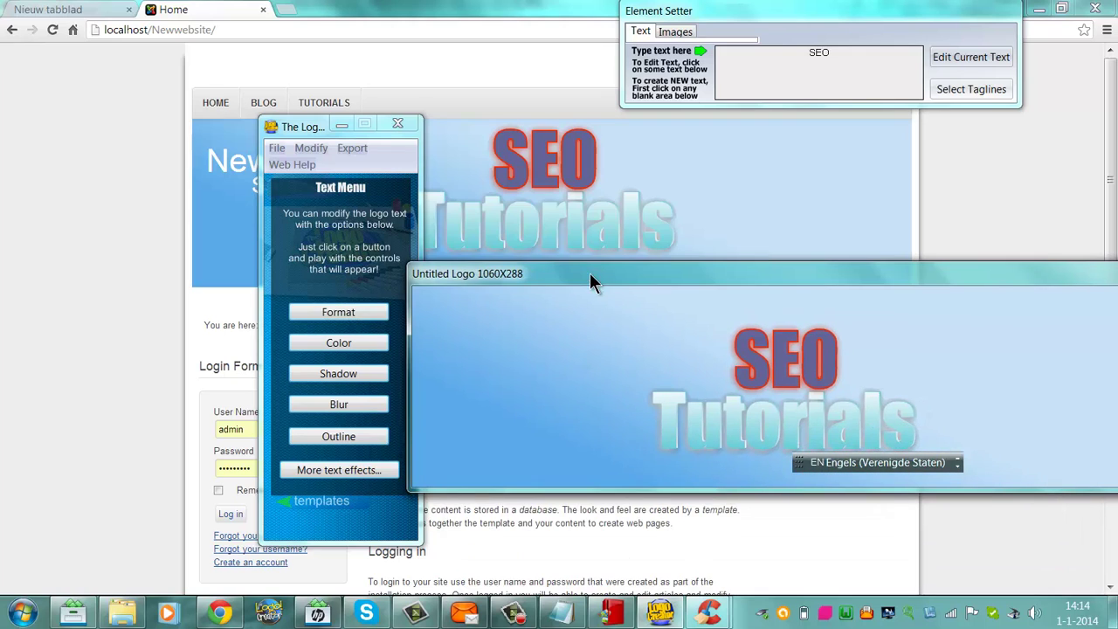
pyautogui.click(350, 147)
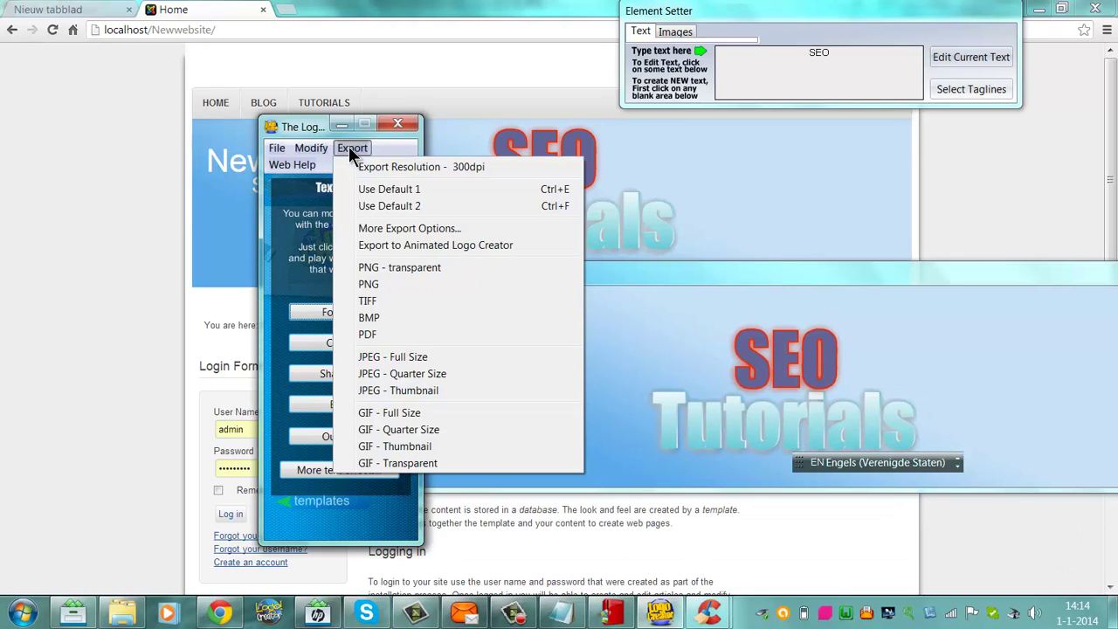
pyautogui.click(406, 244)
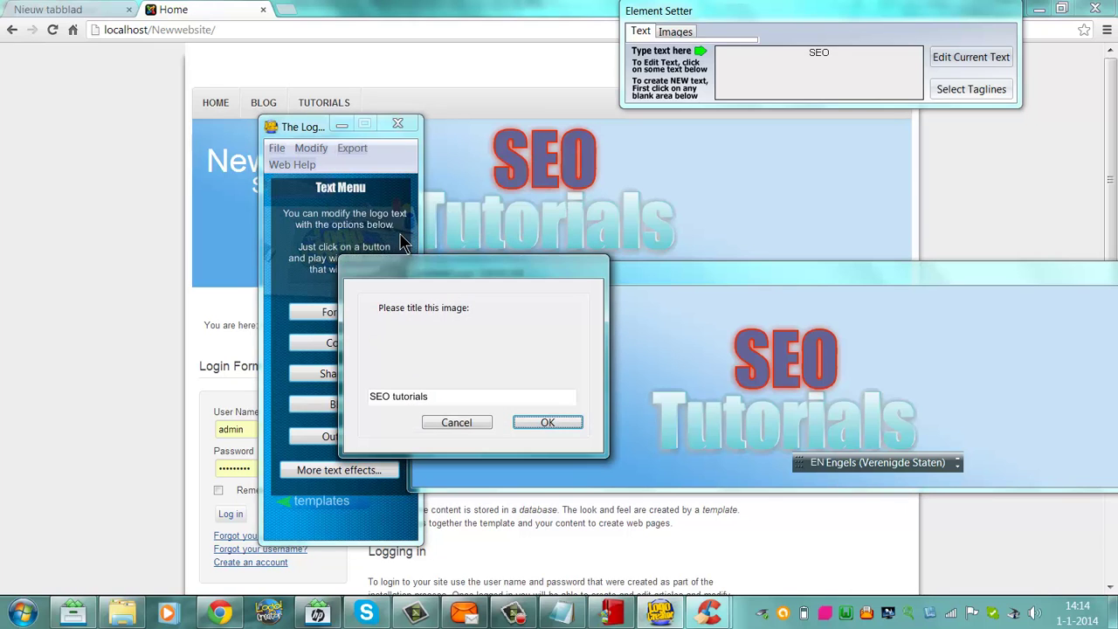
pyautogui.click(552, 418)
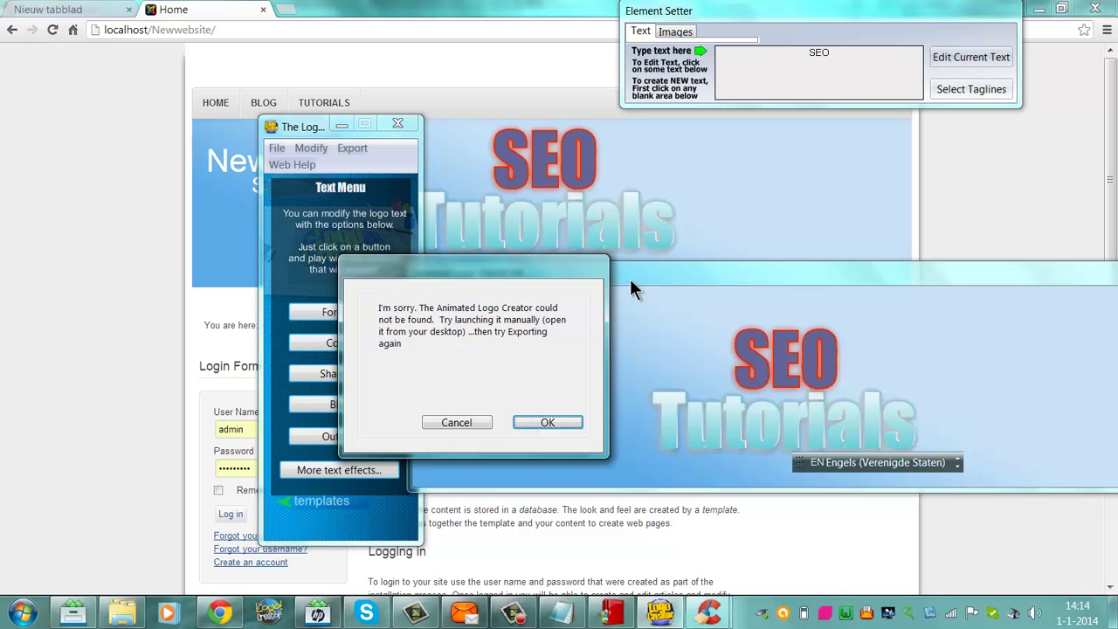
pyautogui.click(552, 422)
# - Launch the Animated Logo Creator, maximize its window and minimize it to return to the site
pyautogui.click(607, 615)
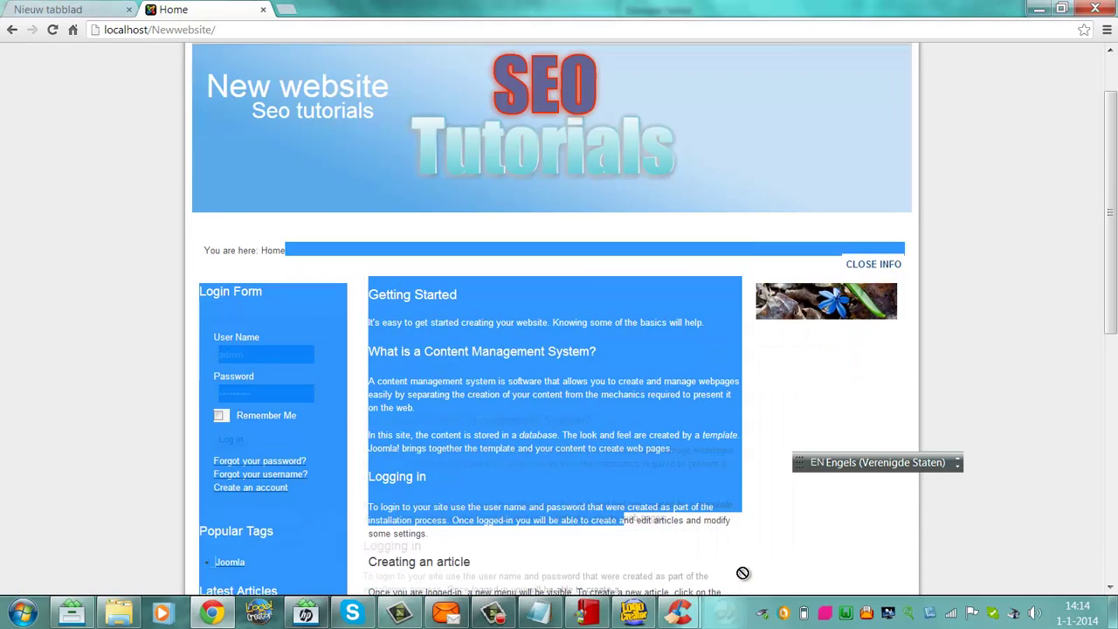
pyautogui.scroll(-3, 742, 572)
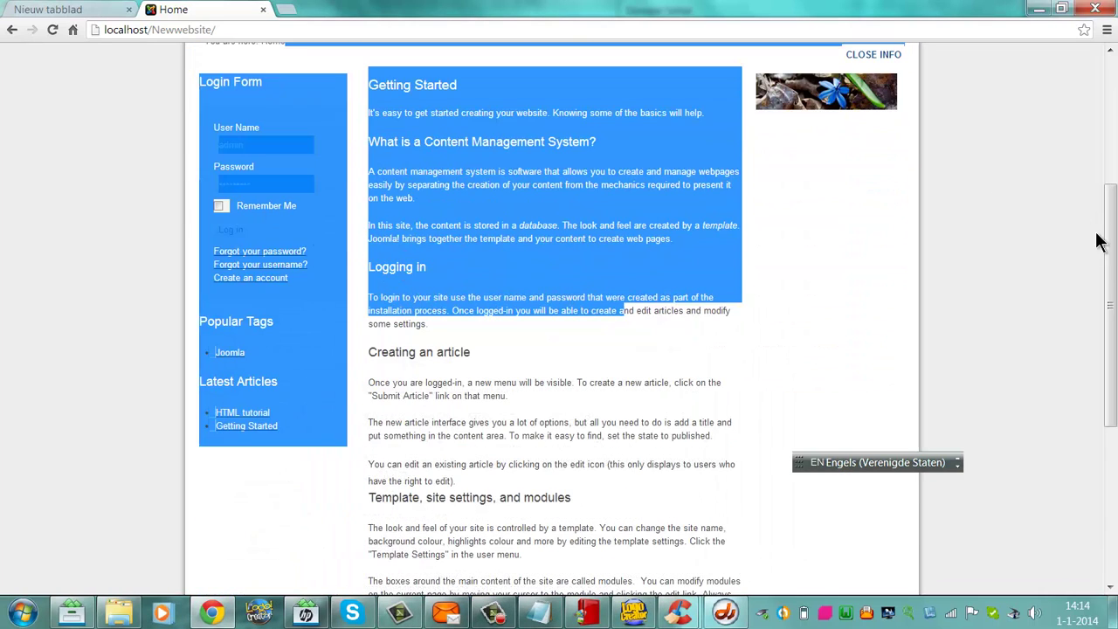
pyautogui.moveTo(1106, 245); pyautogui.dragTo(1110, 56)
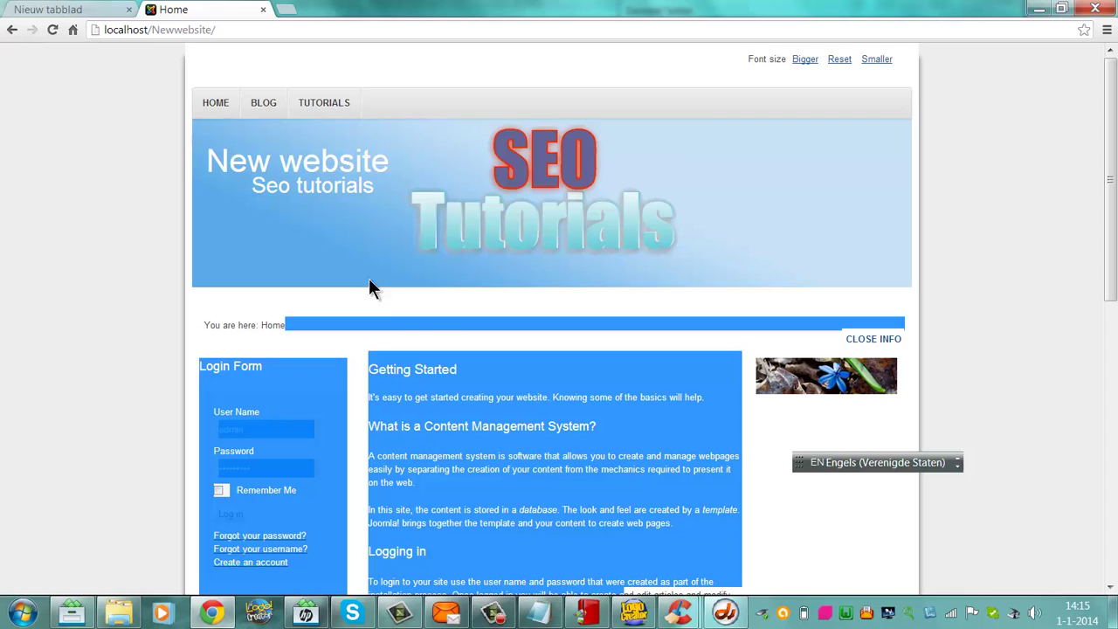
pyautogui.click(725, 611)
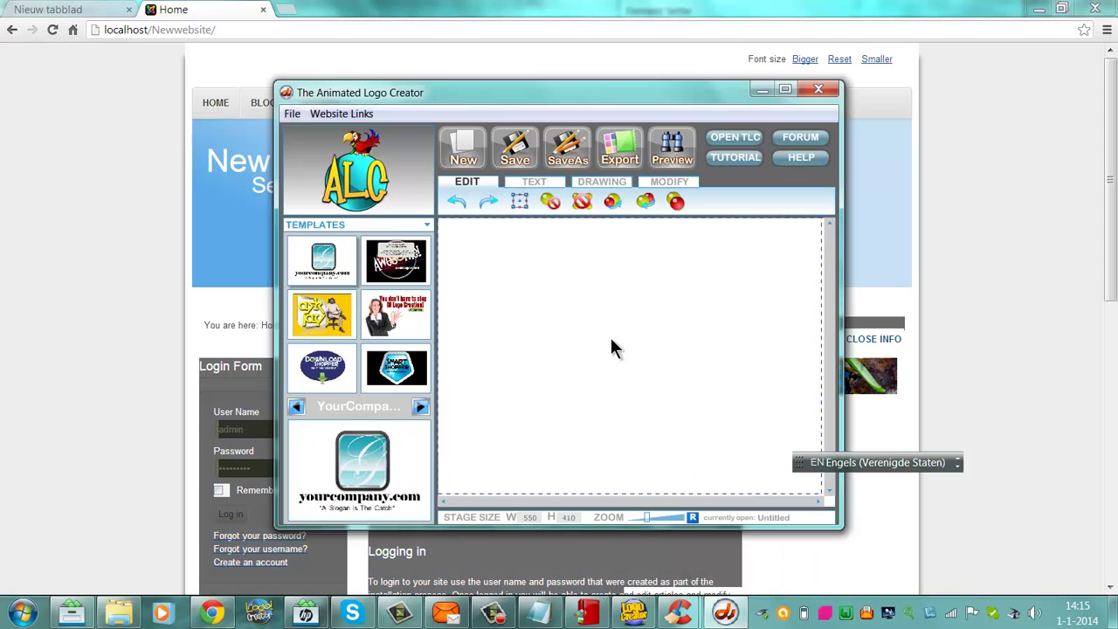
pyautogui.click(789, 91)
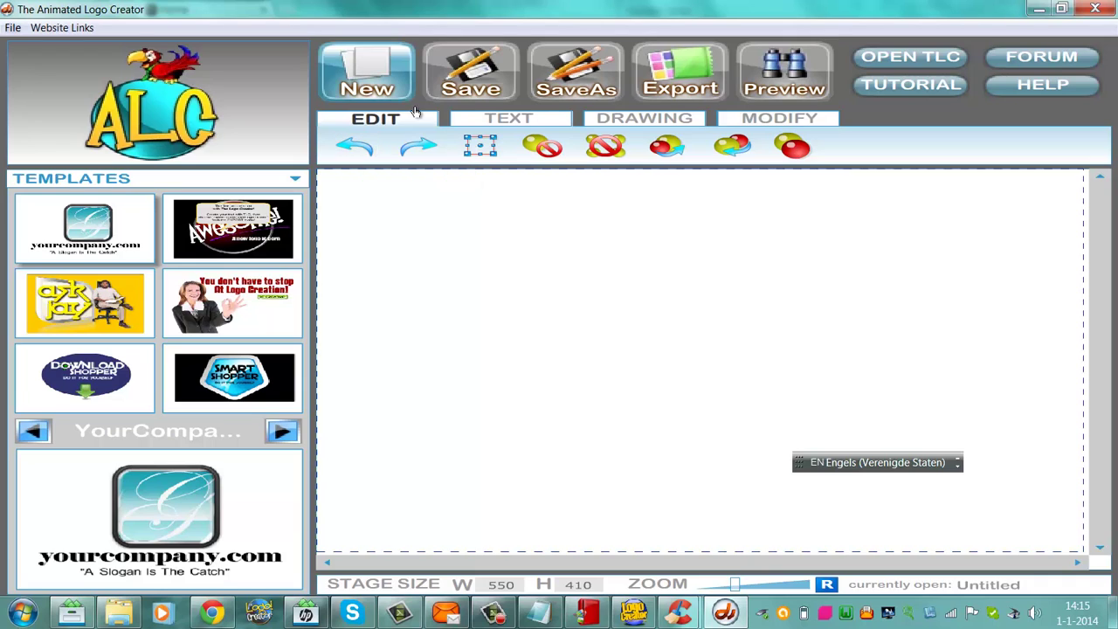
pyautogui.click(1038, 11)
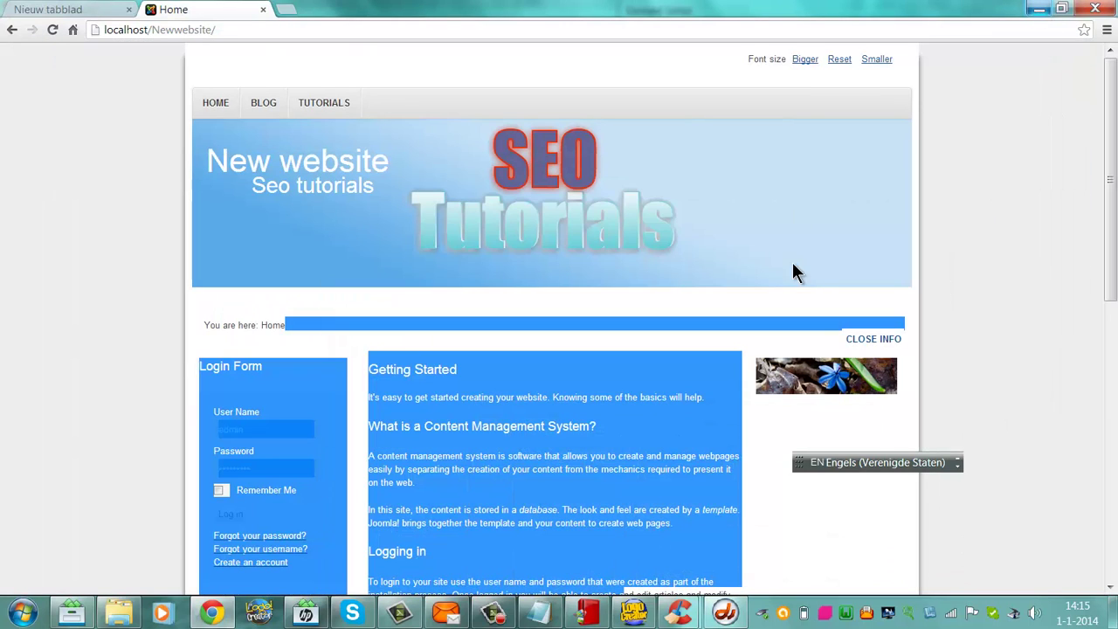
# - Export the SEO Tutorials logo from The Logo Creator to the Animated Logo Creator using the highest quality render
pyautogui.click(636, 614)
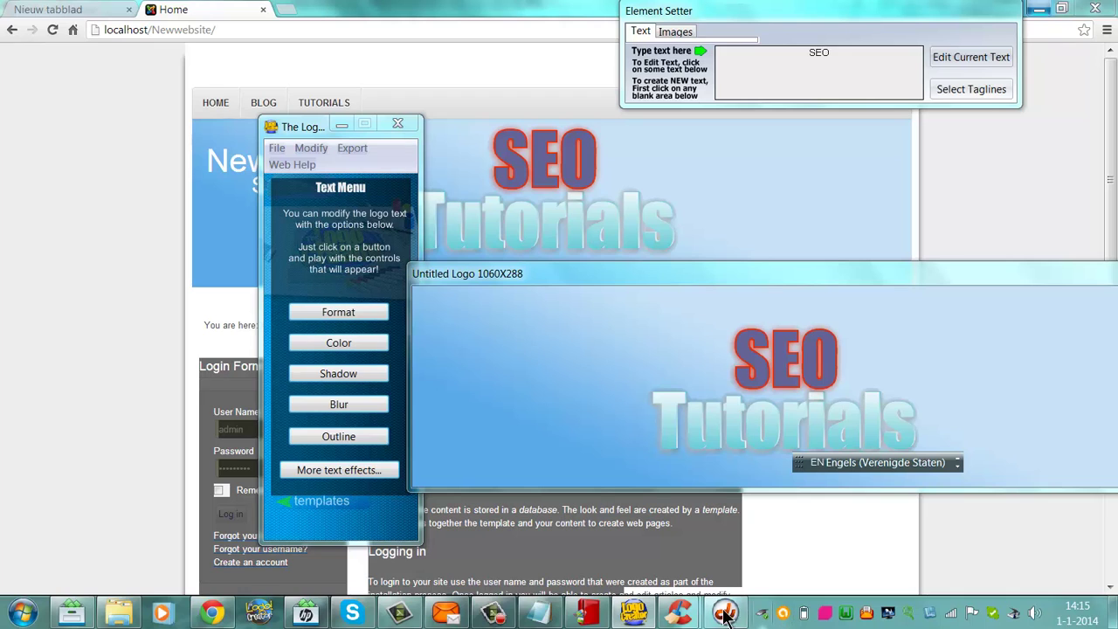
pyautogui.click(314, 147)
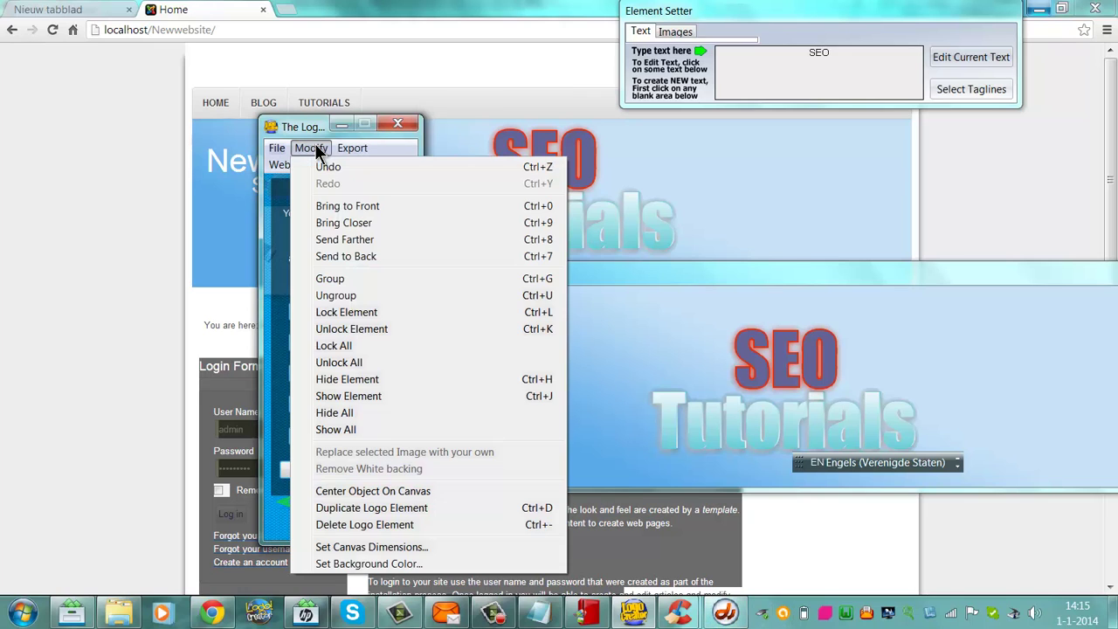
pyautogui.moveTo(345, 146)
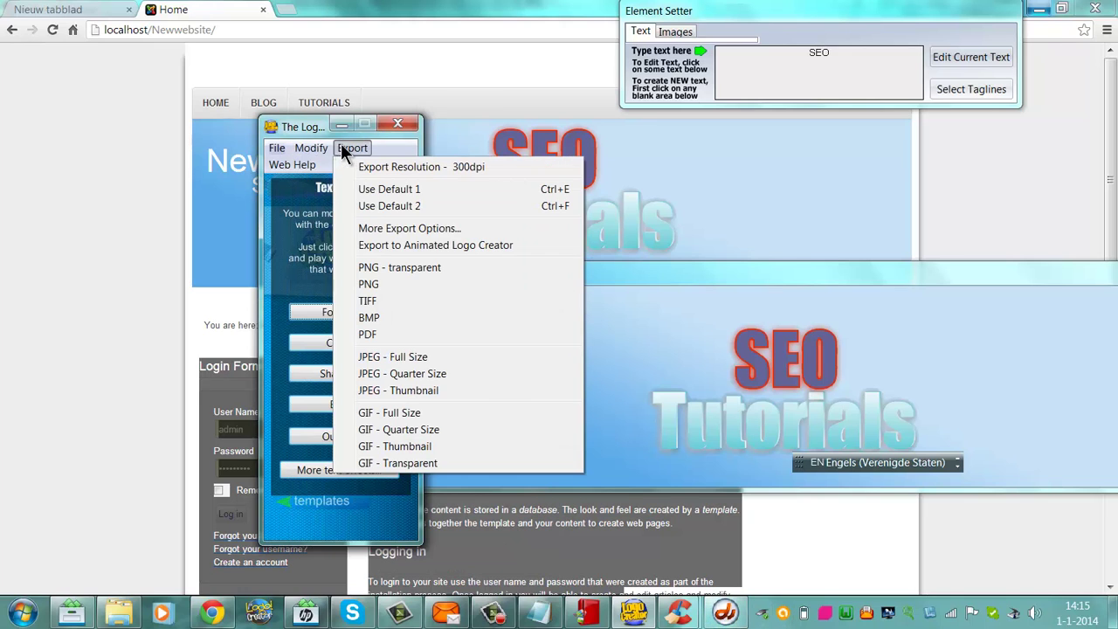
pyautogui.click(396, 244)
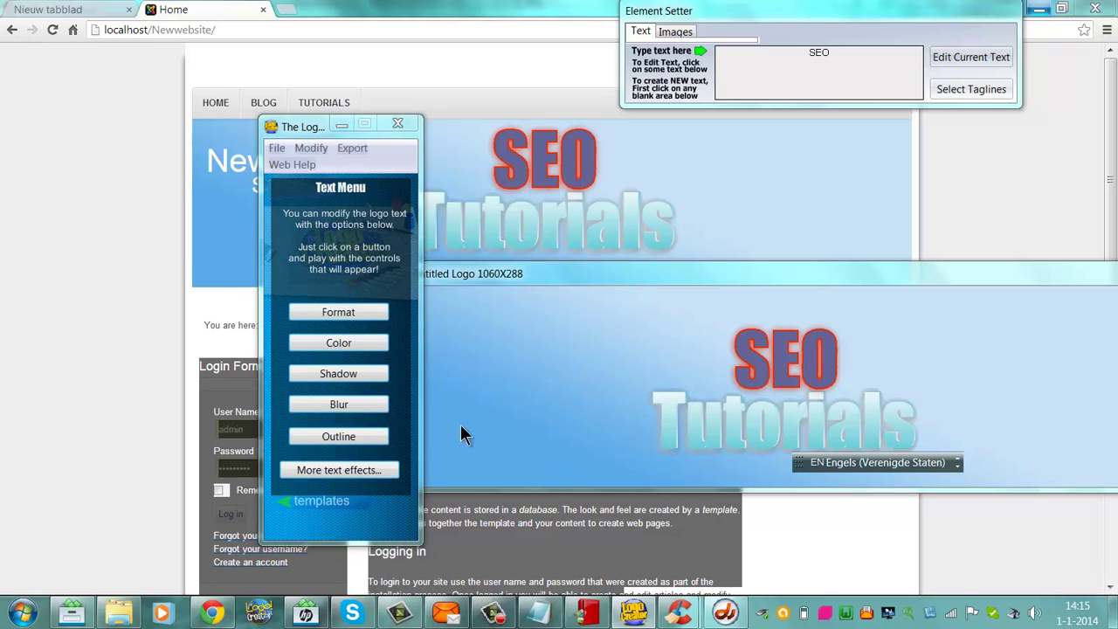
pyautogui.click(568, 423)
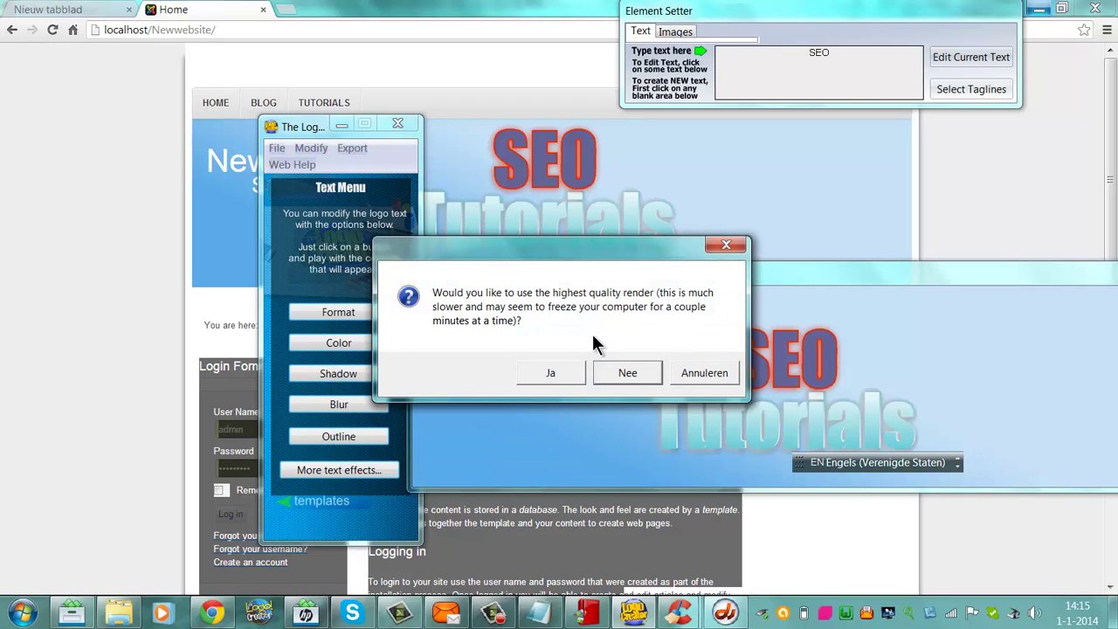
pyautogui.click(552, 375)
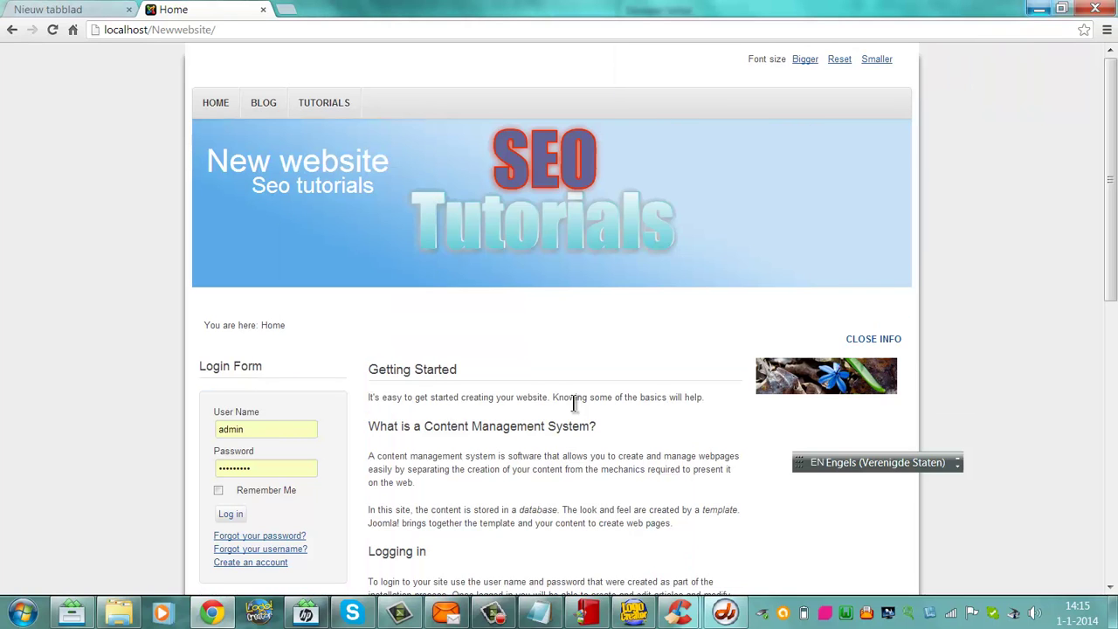
# - Switch to the Animated Logo Creator and look through My Objects for the exported SEO tutorials image
pyautogui.click(721, 613)
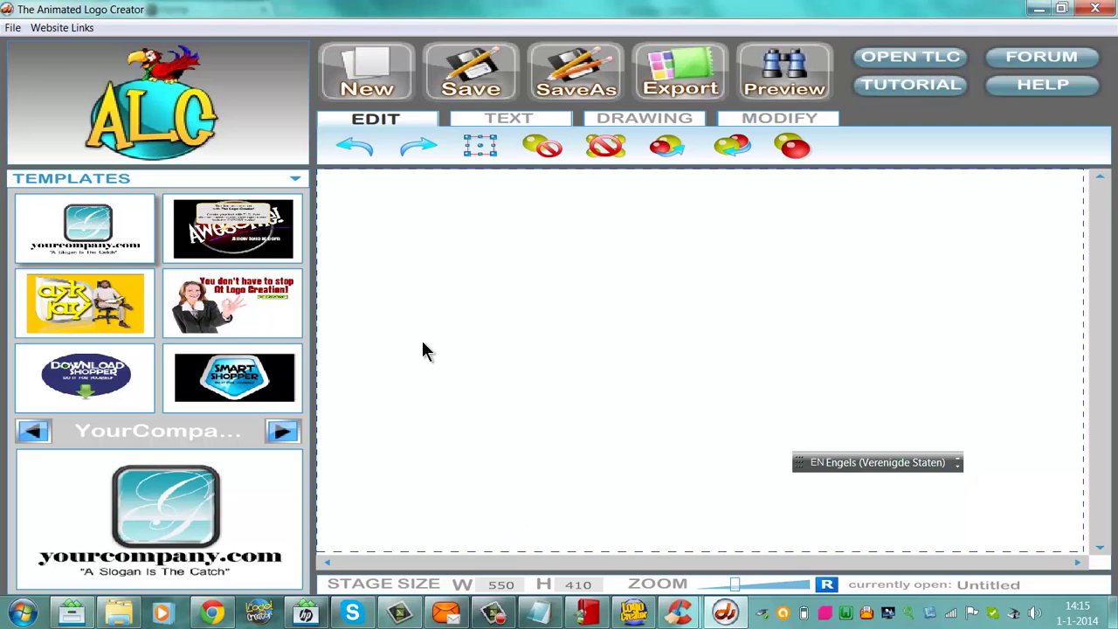
pyautogui.click(231, 177)
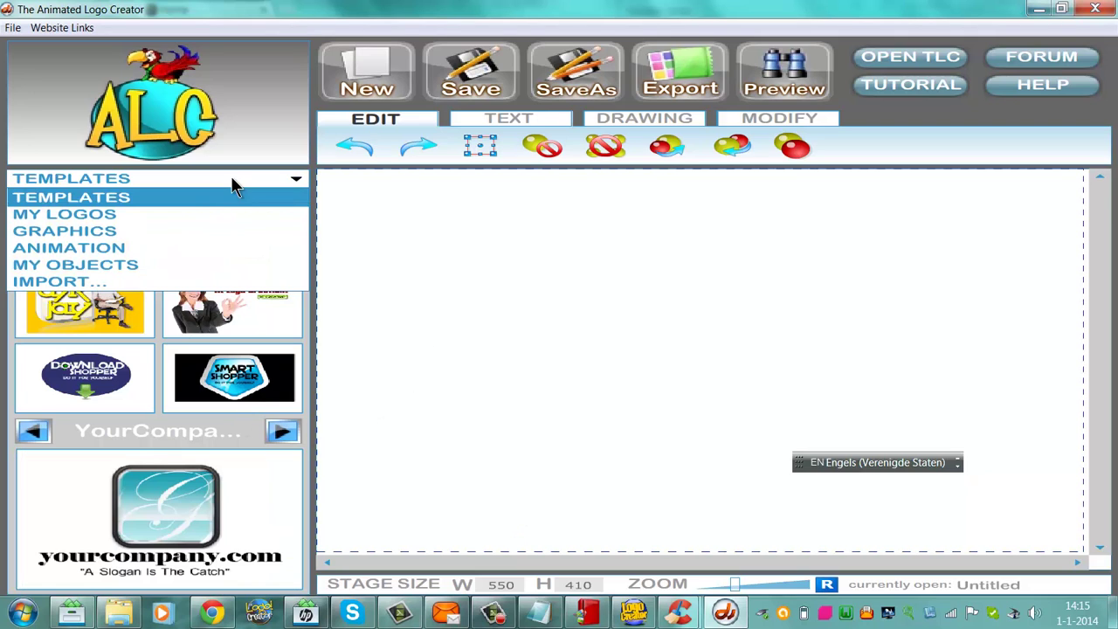
pyautogui.click(156, 264)
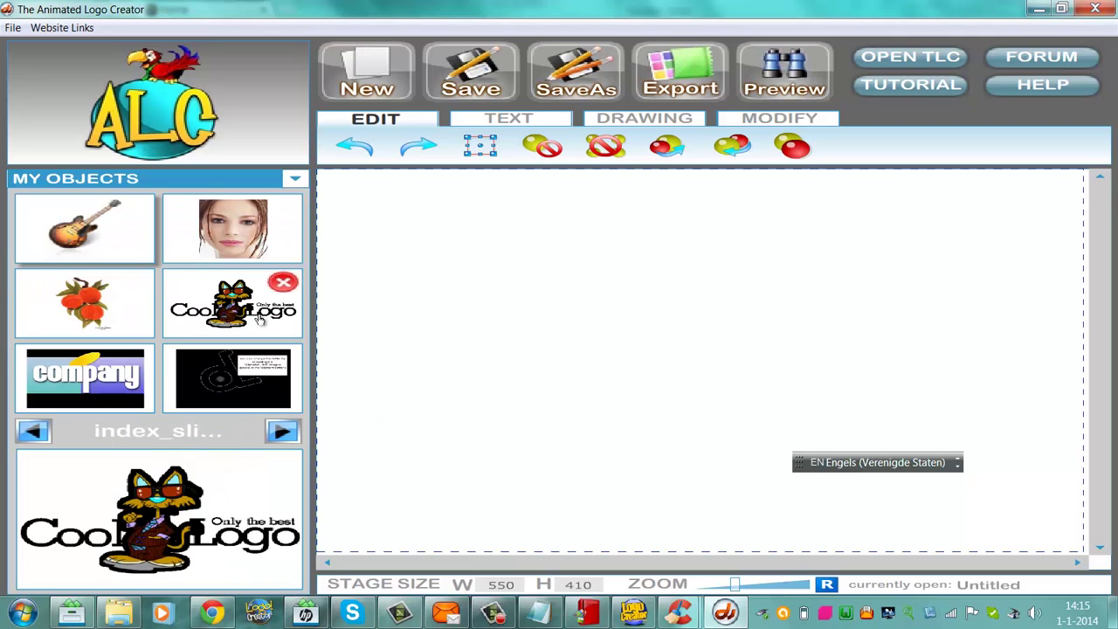
pyautogui.click(281, 432)
pyautogui.click(280, 432)
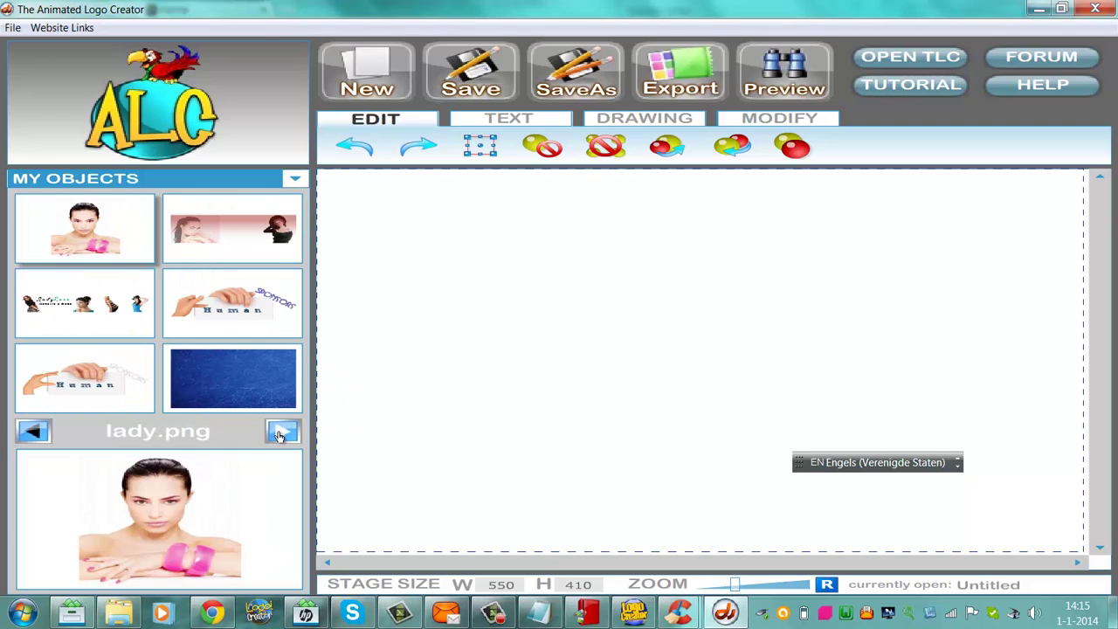
pyautogui.click(46, 433)
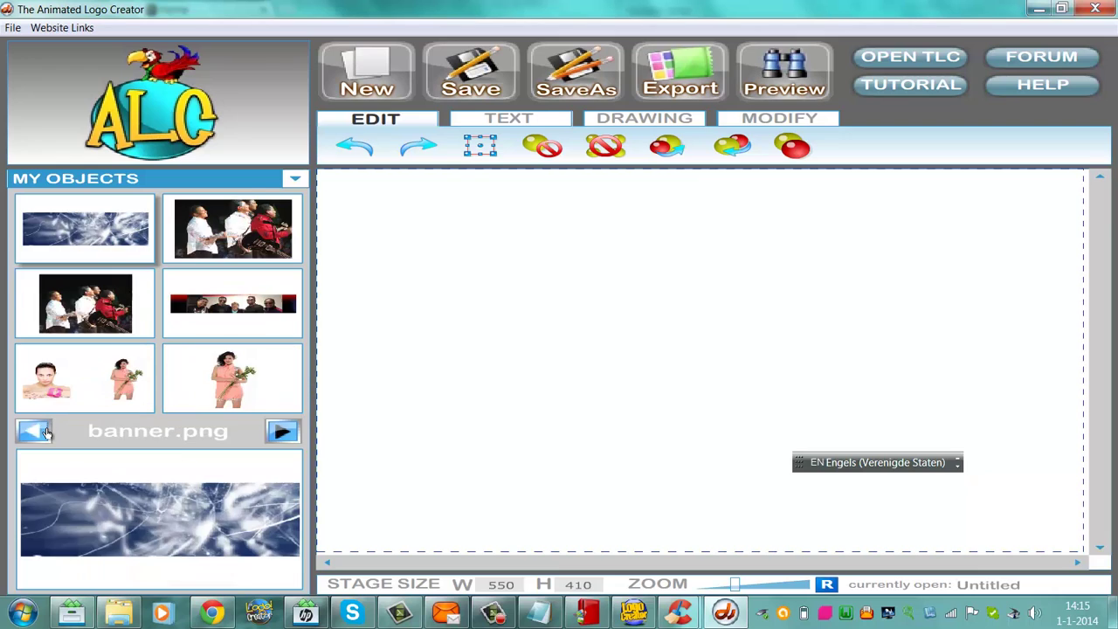
pyautogui.click(47, 432)
pyautogui.click(46, 432)
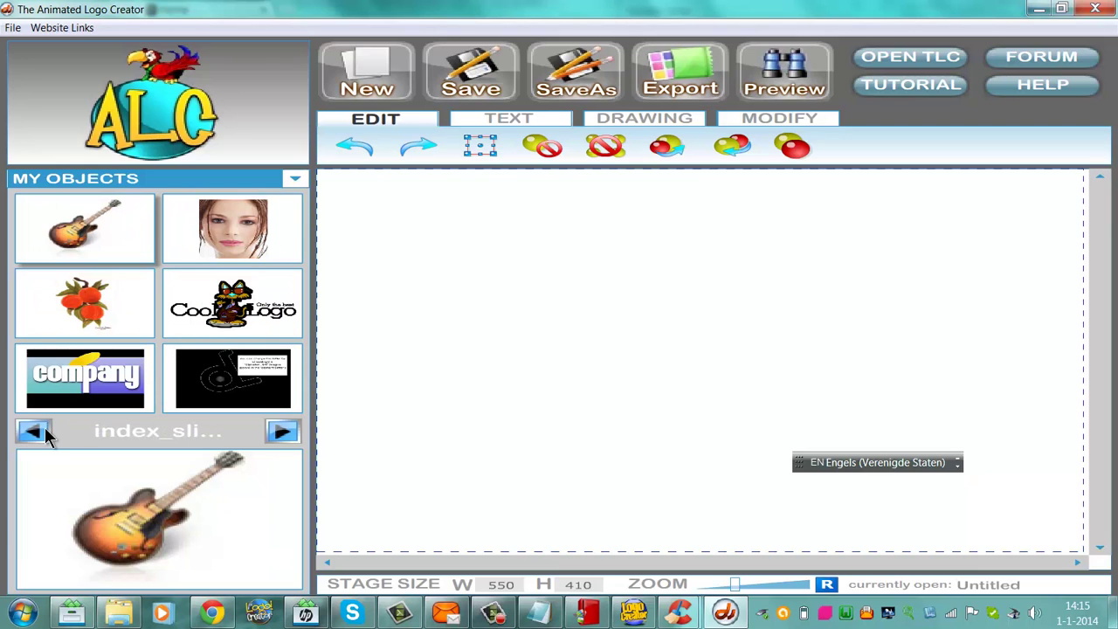
# - Look through the pages of the Templates library
pyautogui.click(296, 177)
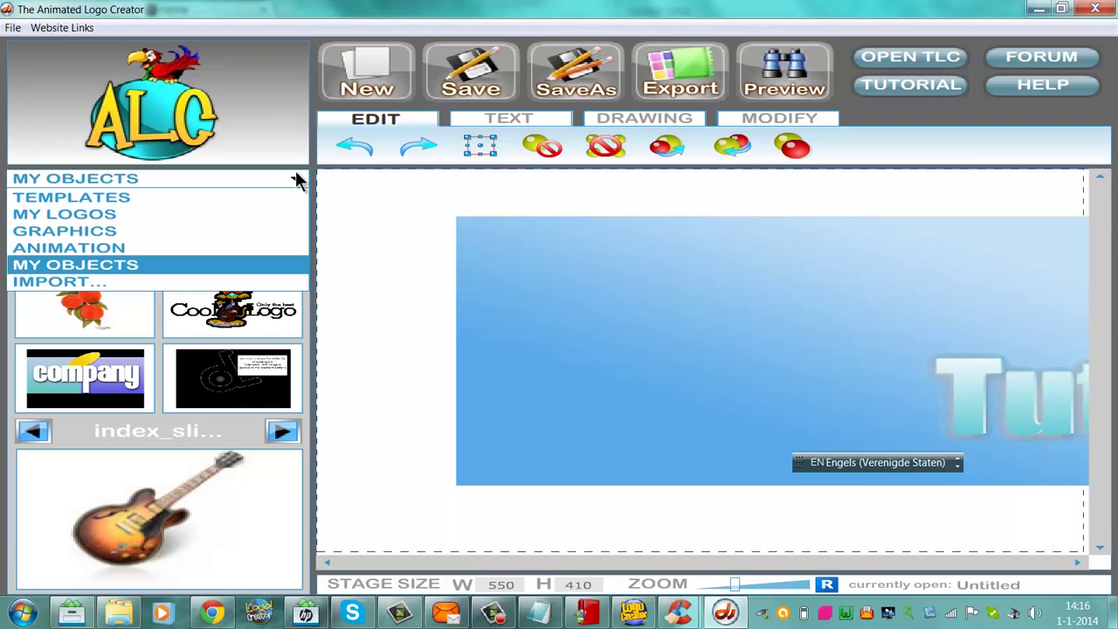
pyautogui.click(233, 196)
pyautogui.click(282, 434)
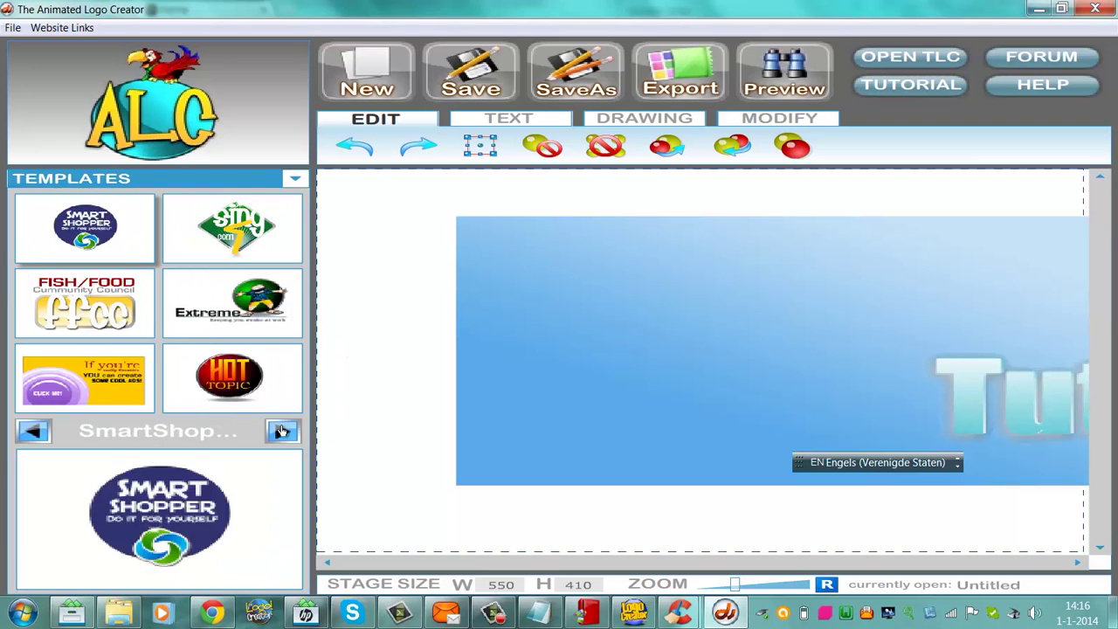
pyautogui.click(282, 434)
pyautogui.click(283, 434)
pyautogui.click(282, 434)
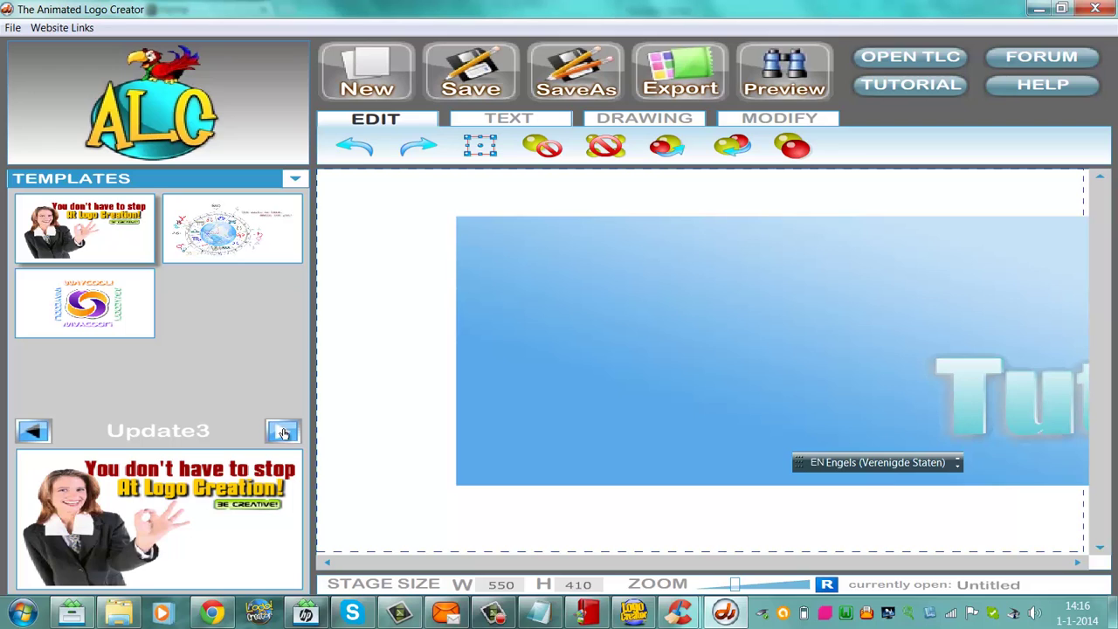
# - Find the SEO tutorials image in My Objects and add it to the stage
pyautogui.click(131, 179)
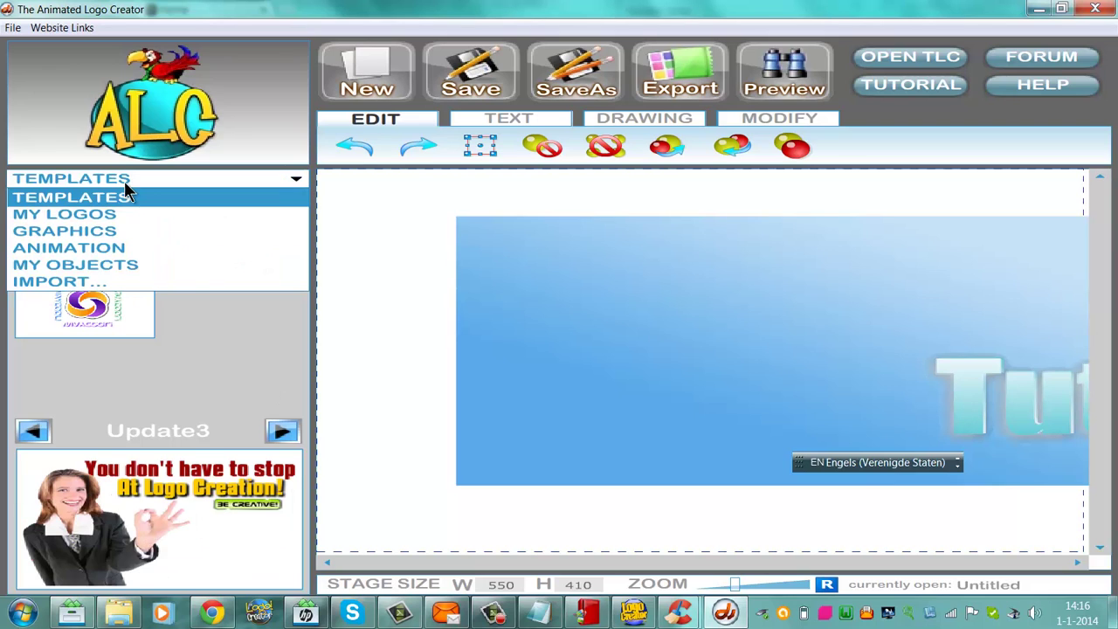
pyautogui.click(132, 267)
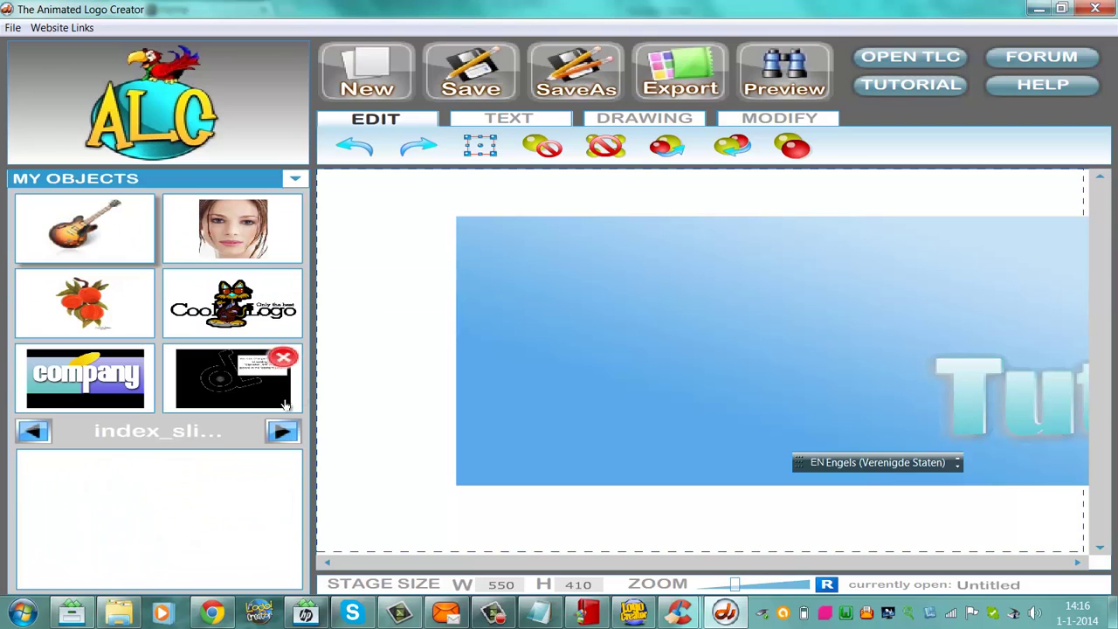
pyautogui.click(281, 430)
pyautogui.click(277, 433)
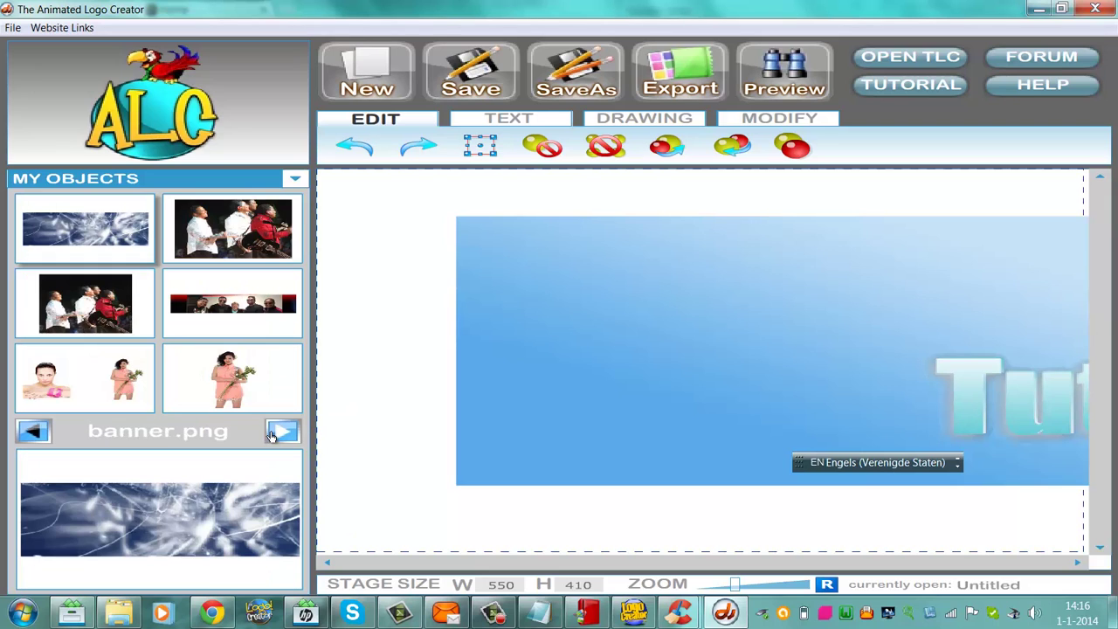
pyautogui.click(272, 435)
pyautogui.click(272, 435)
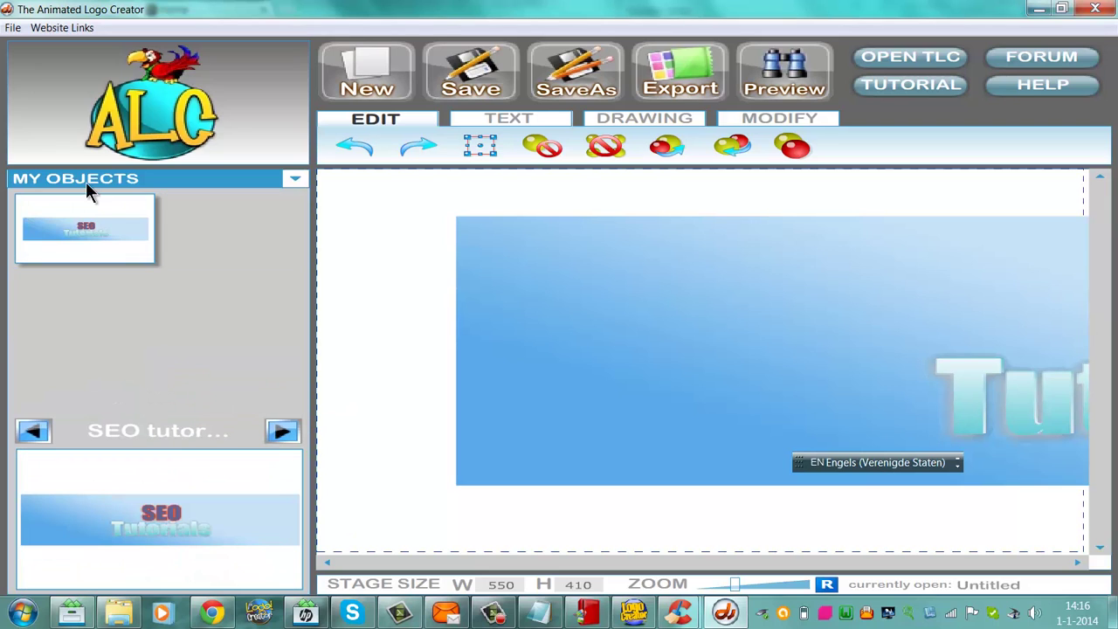
pyautogui.moveTo(101, 229)
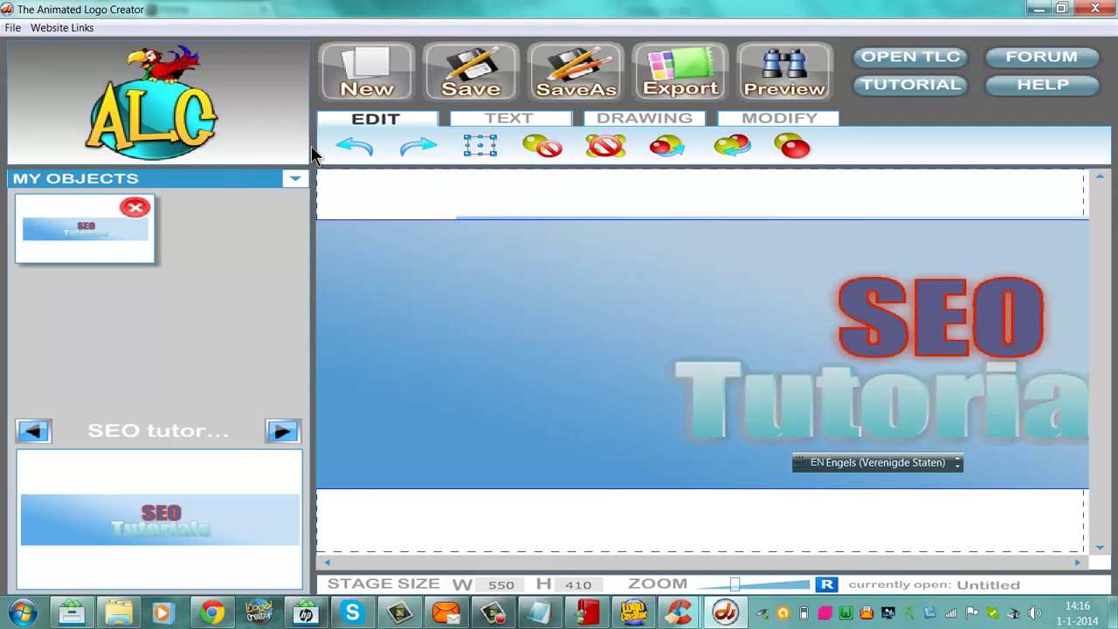
# - Browse the Animation library for the Globe_Imprint object and add it to the stage
pyautogui.click(293, 180)
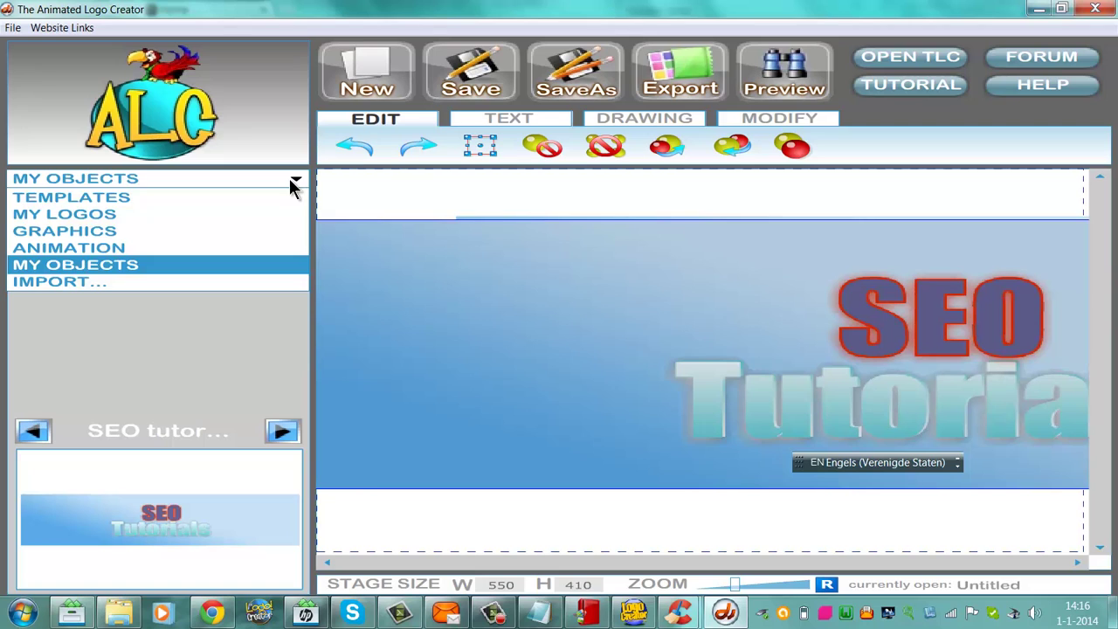
pyautogui.click(156, 250)
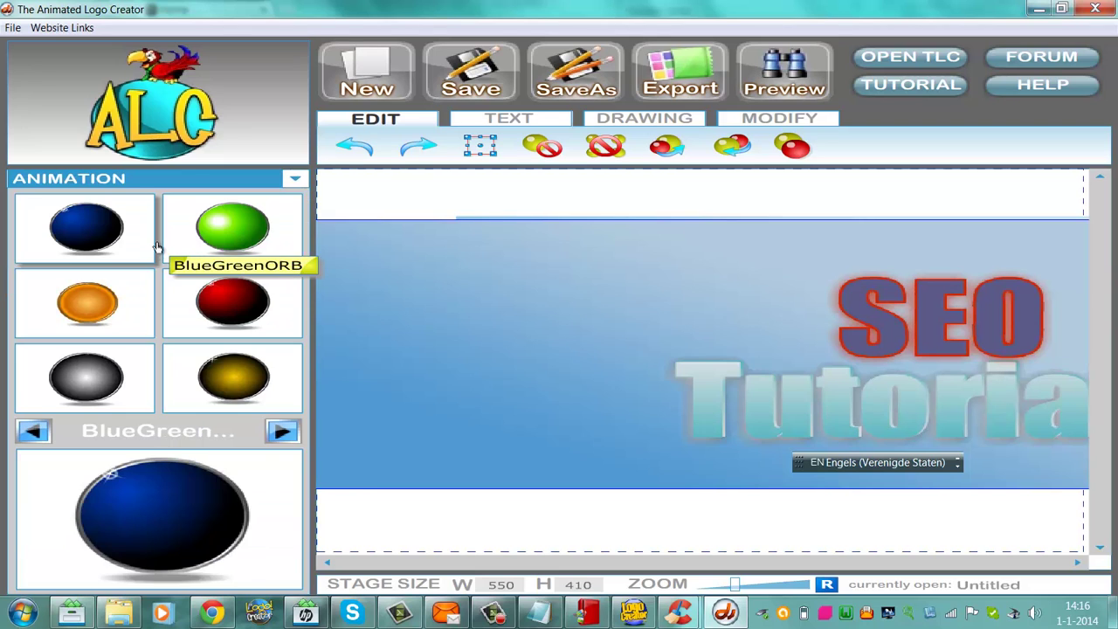
pyautogui.click(280, 432)
pyautogui.click(280, 433)
pyautogui.click(281, 432)
pyautogui.click(281, 432)
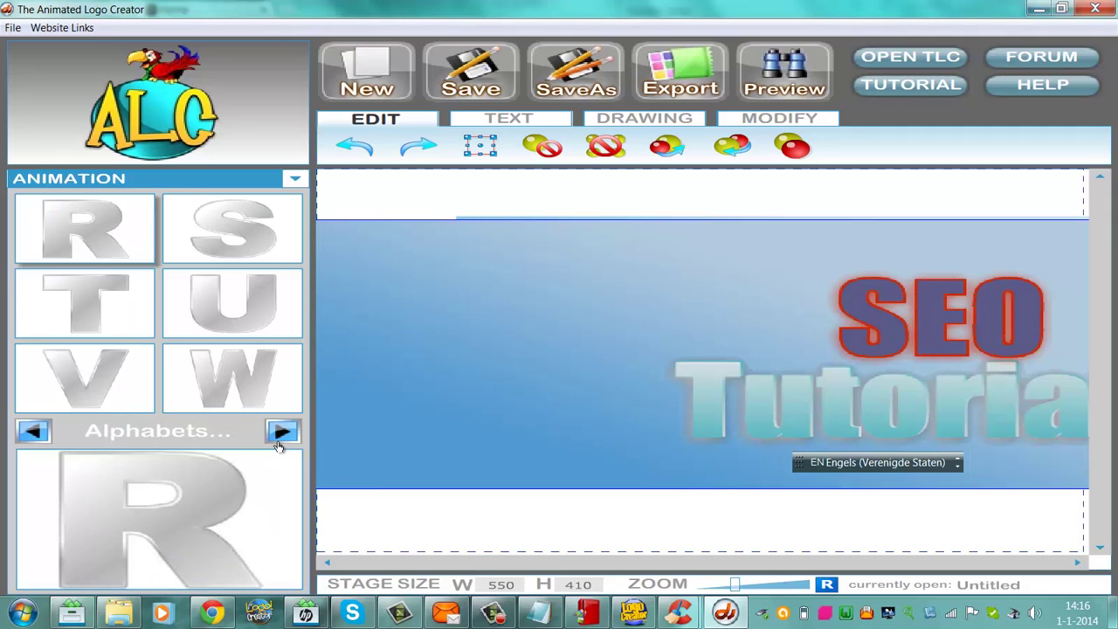
pyautogui.click(277, 441)
pyautogui.click(277, 441)
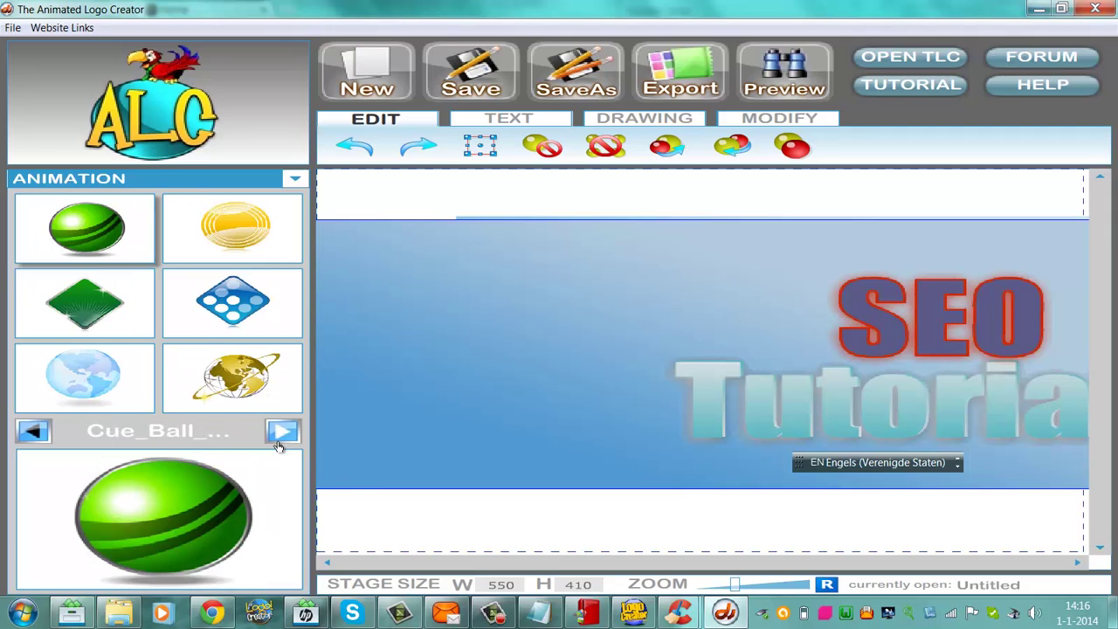
pyautogui.click(85, 374)
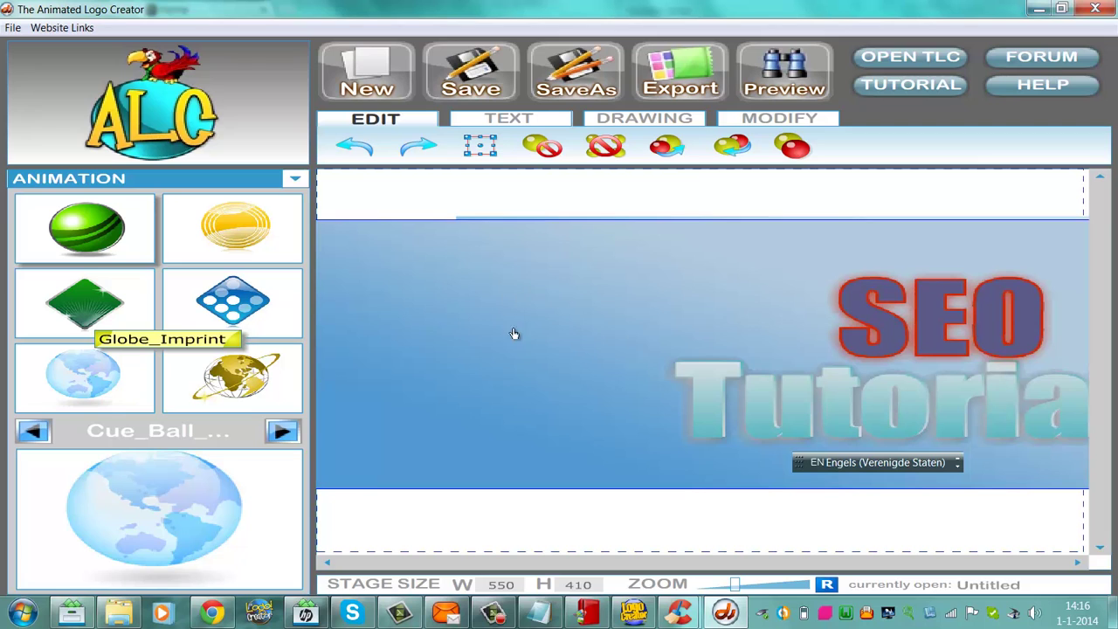
pyautogui.doubleClick(110, 380)
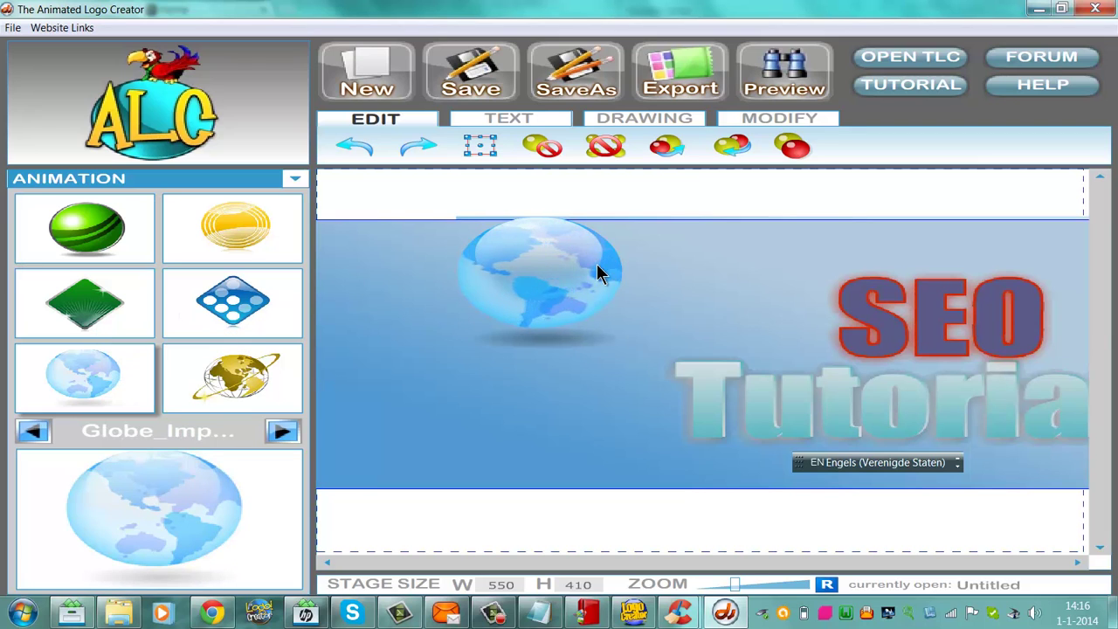
# - Move one globe down beside the "Tutorials" text and delete the duplicate globe above it
pyautogui.moveTo(597, 264); pyautogui.dragTo(644, 337)
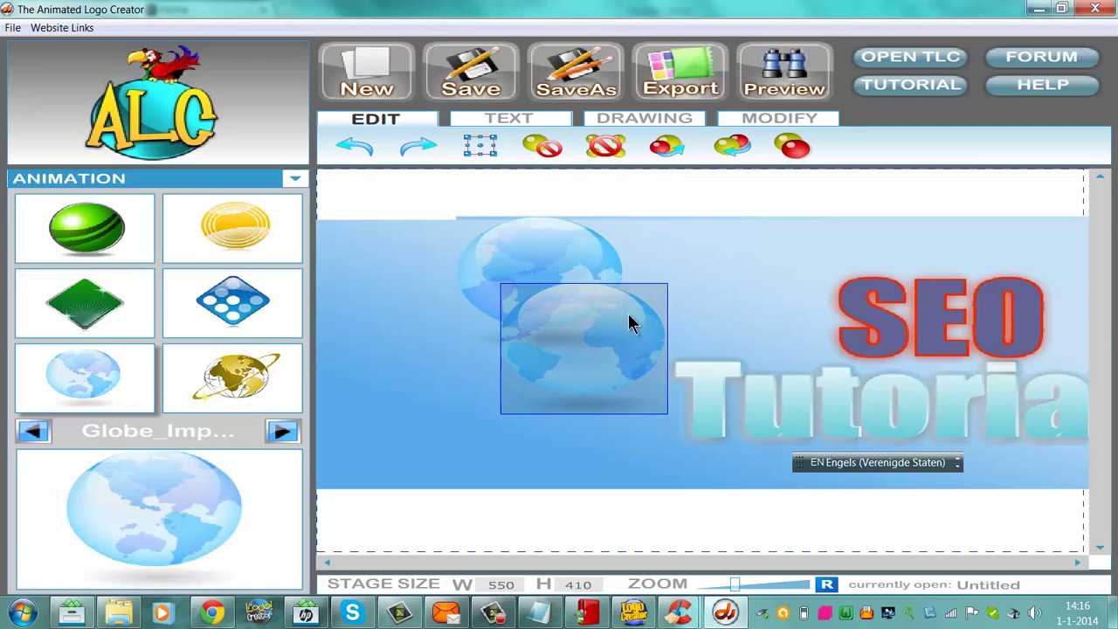
pyautogui.click(572, 244)
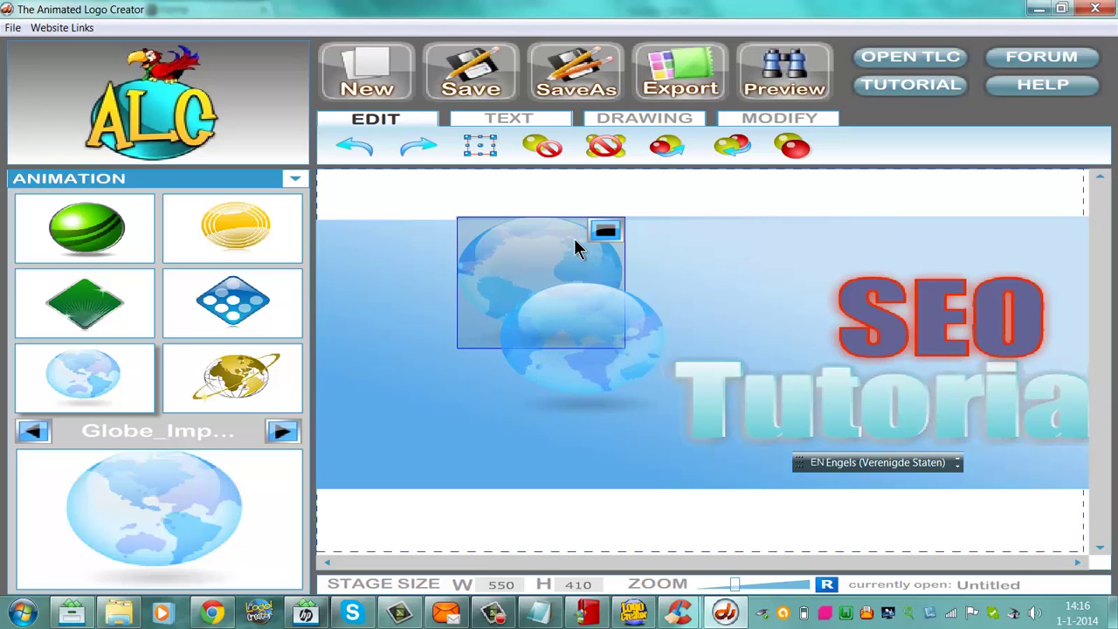
pyautogui.press('Delete')
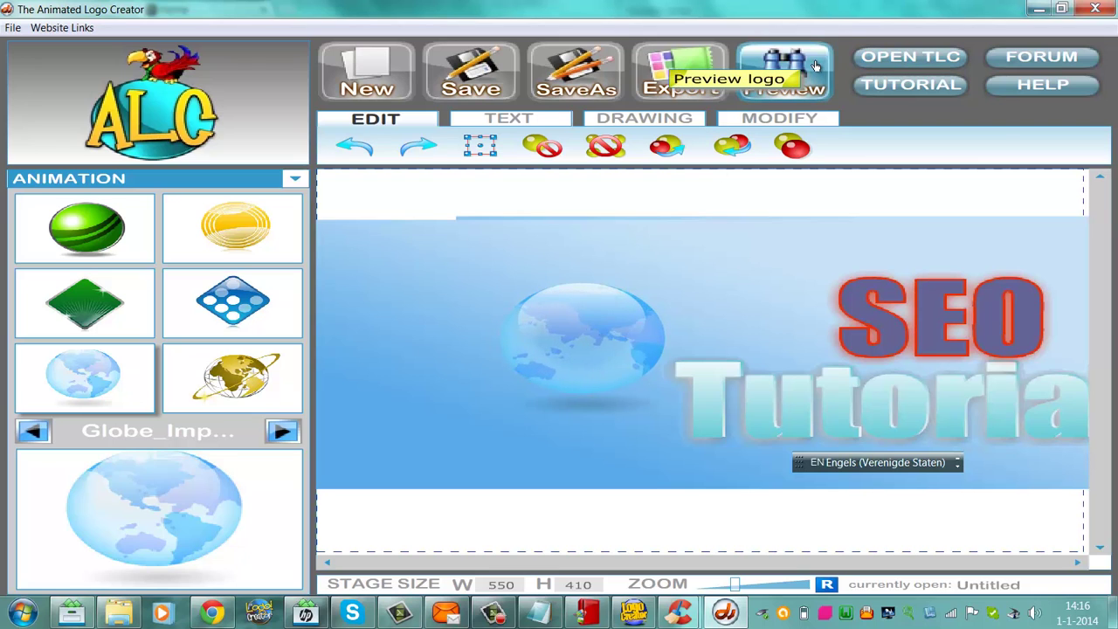
# - Preview the animated logo at 40% size
pyautogui.click(778, 70)
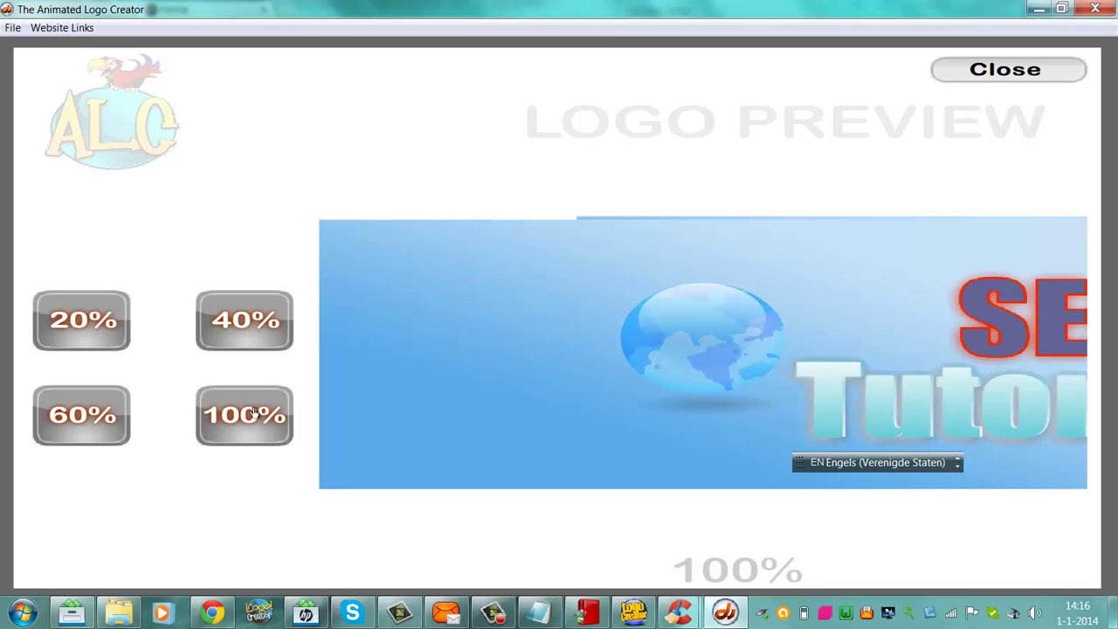
pyautogui.click(249, 304)
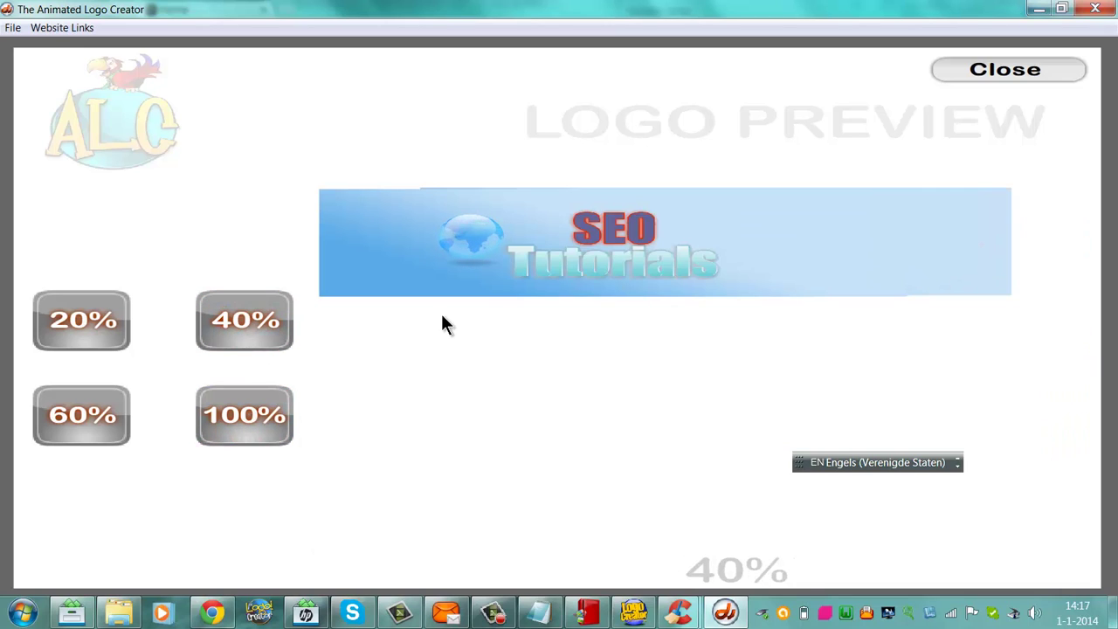
# - Switch to Chrome, open blackorwhite.nl in a new tab and look over the home page and its header
pyautogui.click(212, 615)
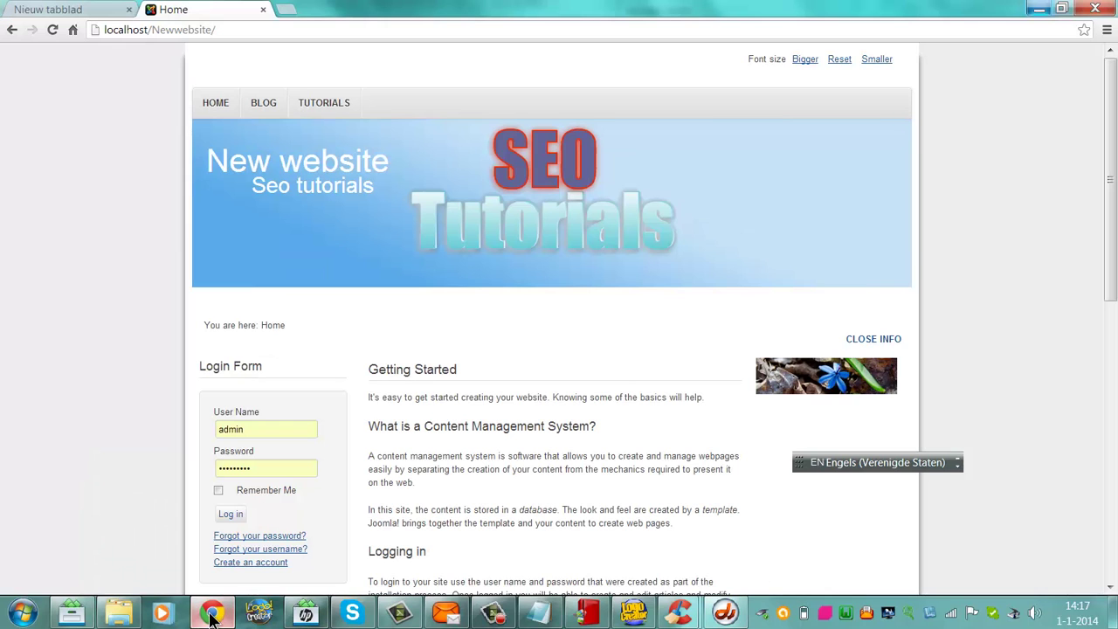
pyautogui.click(285, 10)
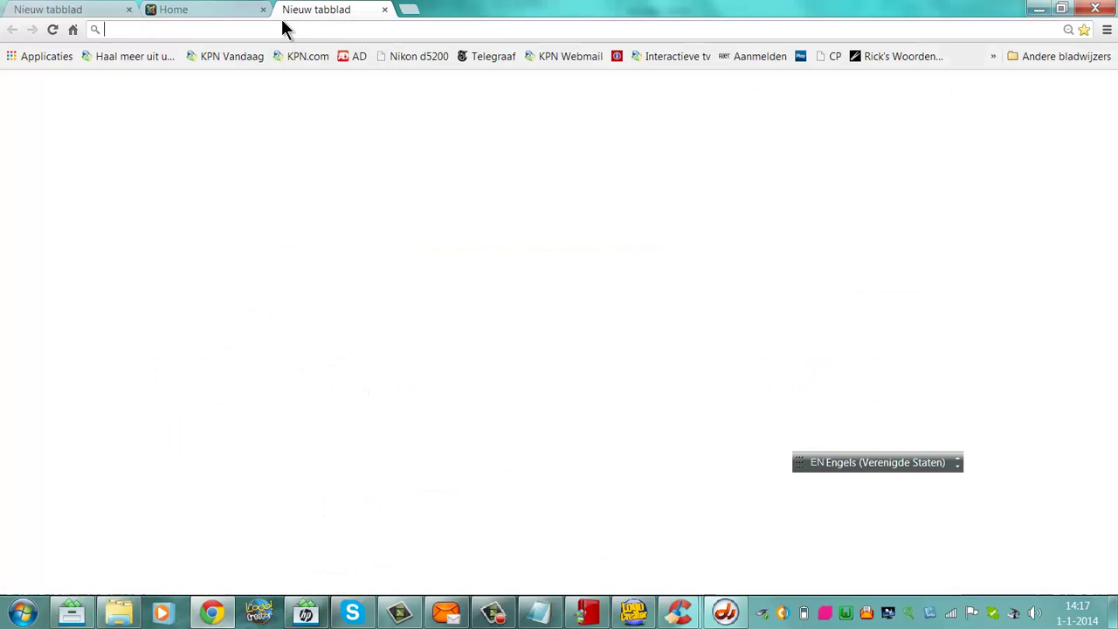
pyautogui.write('bl')
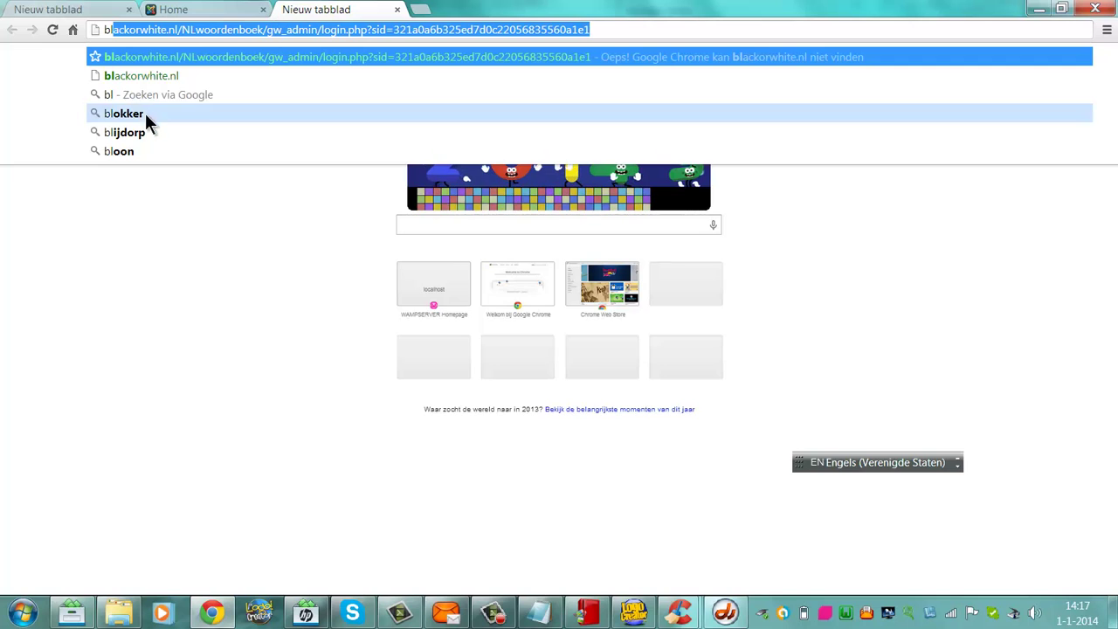
pyautogui.click(148, 77)
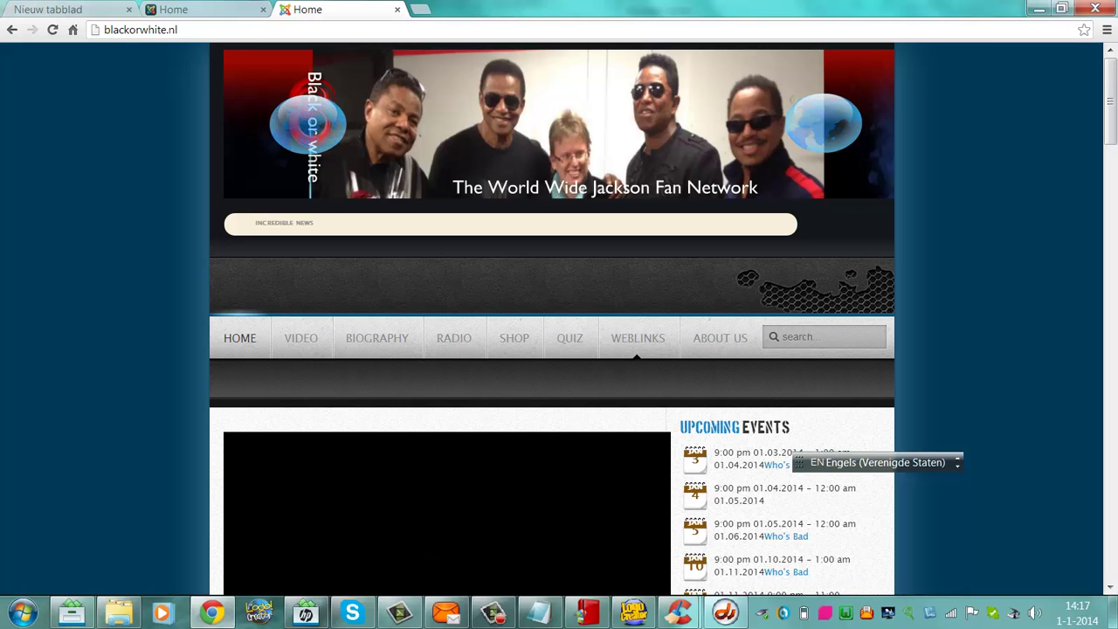
pyautogui.click(635, 616)
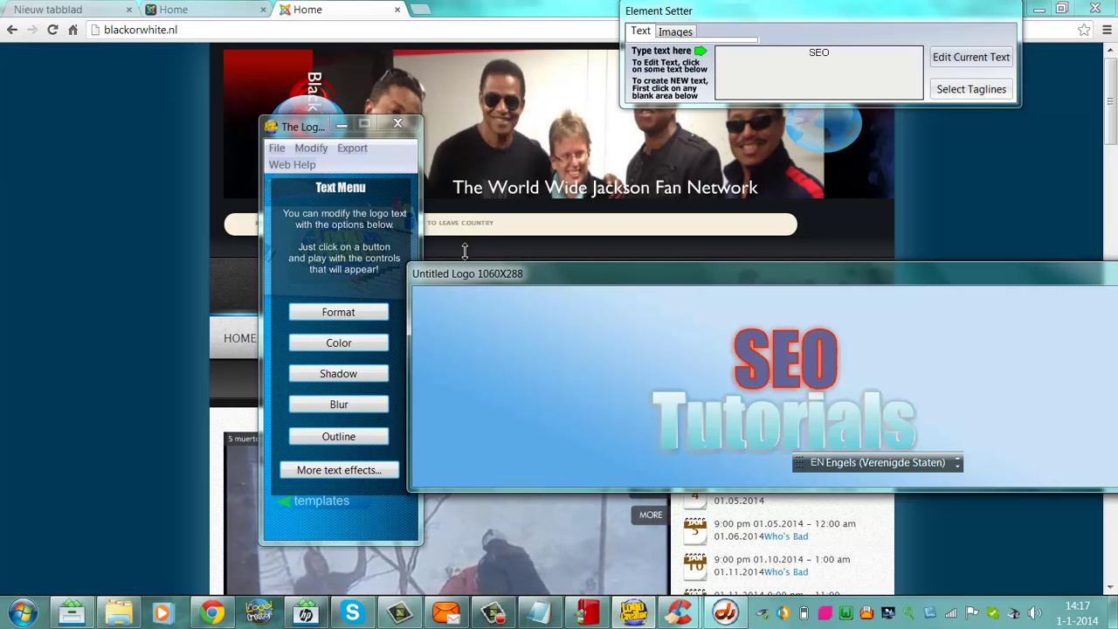
pyautogui.click(148, 552)
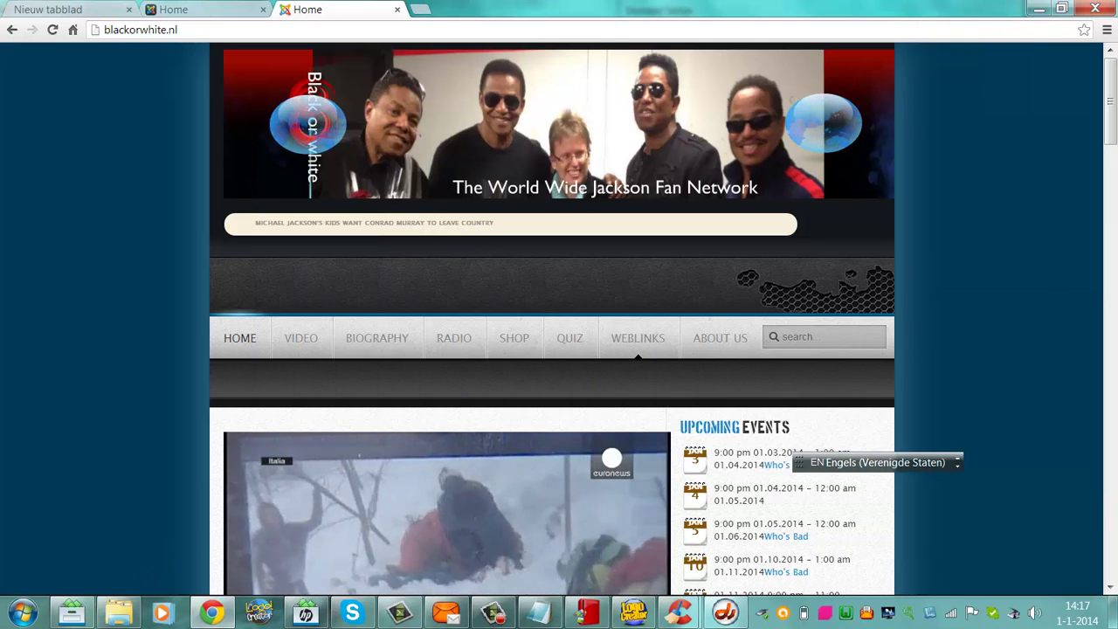
pyautogui.scroll(-4, 140, 576)
pyautogui.scroll(5, 1114, 78)
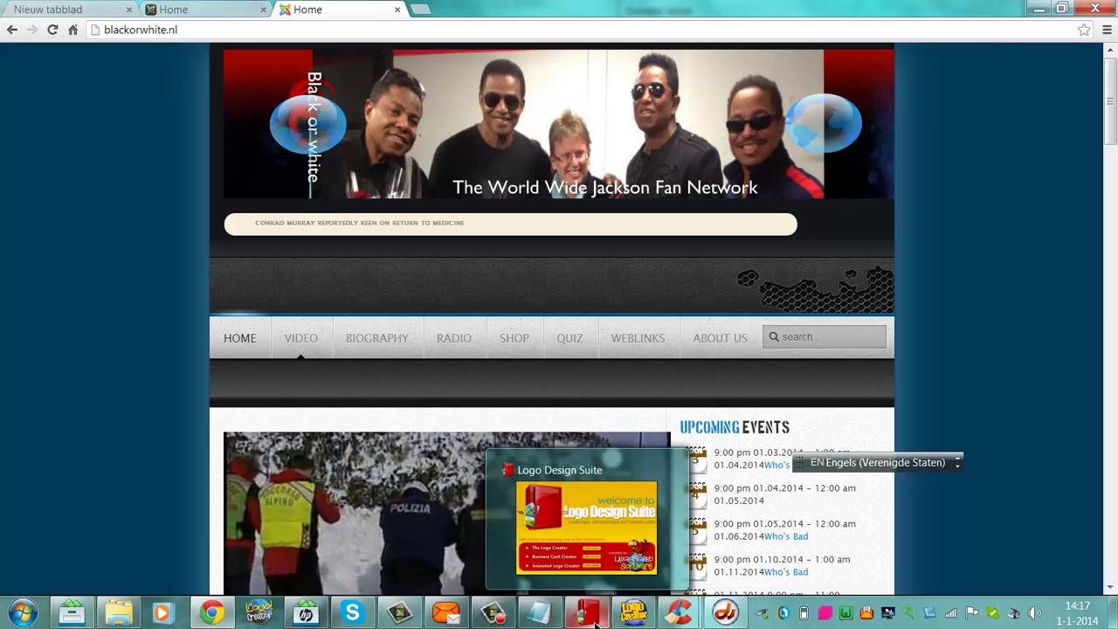
pyautogui.click(630, 614)
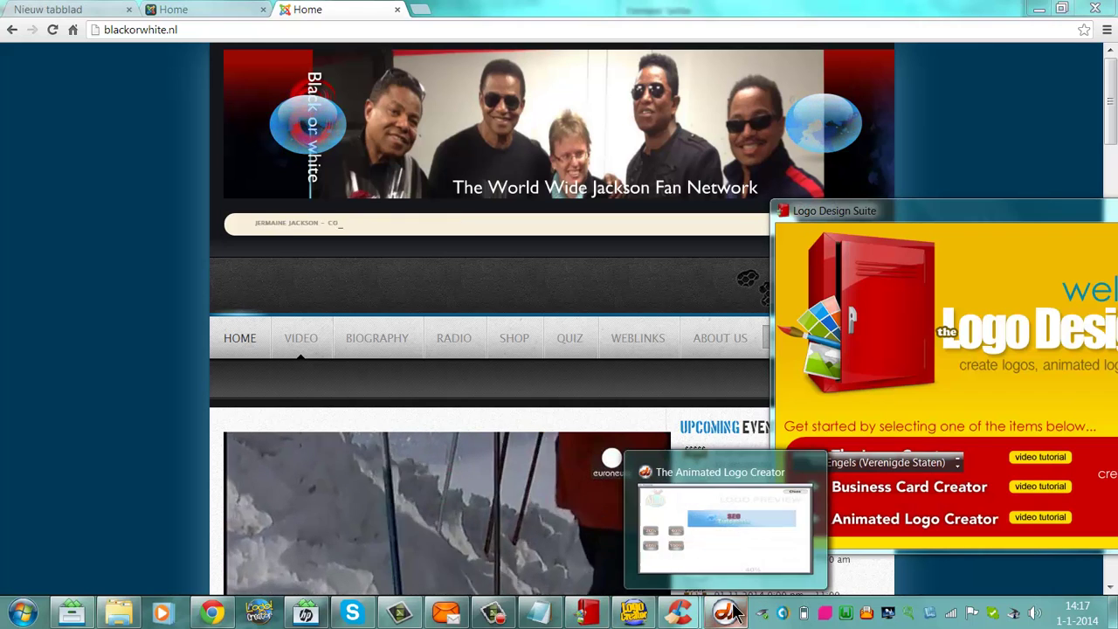
pyautogui.click(726, 612)
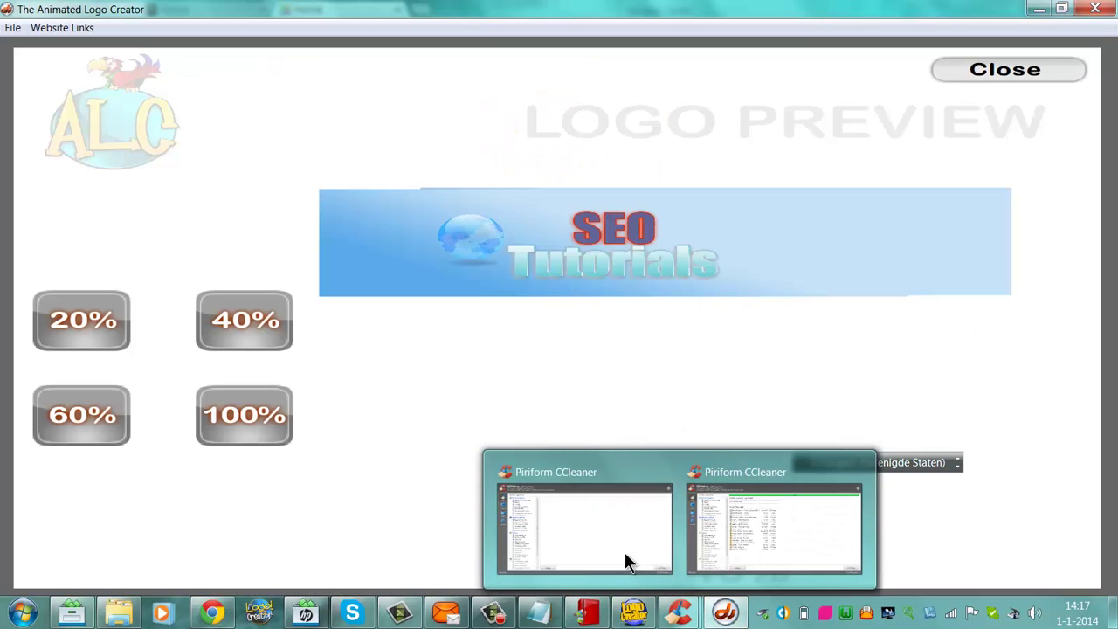
pyautogui.click(1036, 10)
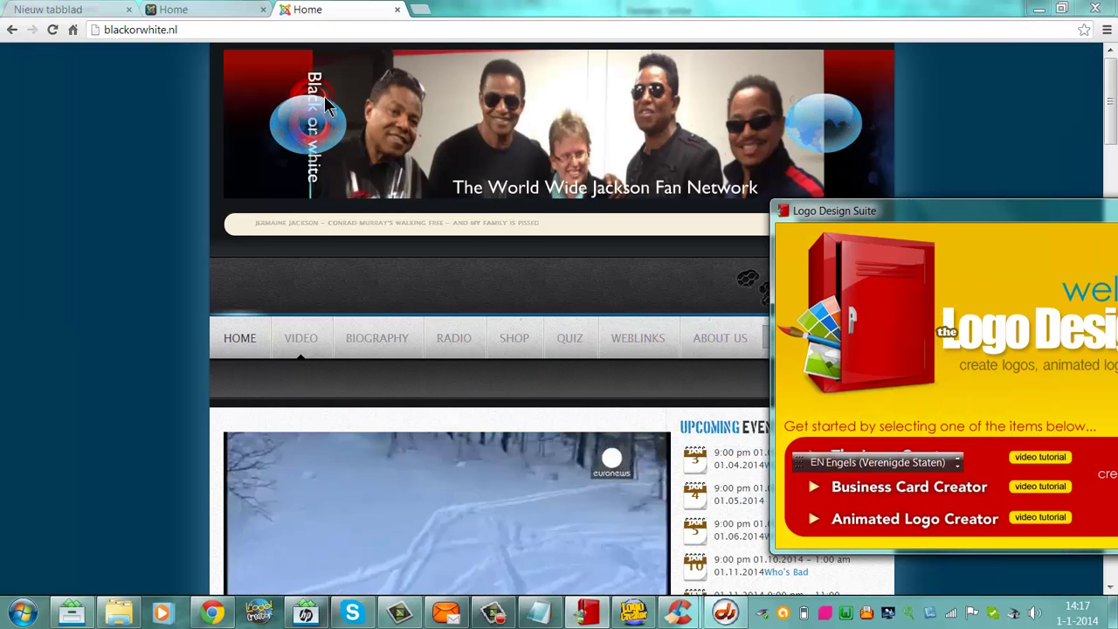
# - Close the blackorwhite.nl tab, then open ladyluxe.nl in a new tab and look over its header and page
pyautogui.click(423, 12)
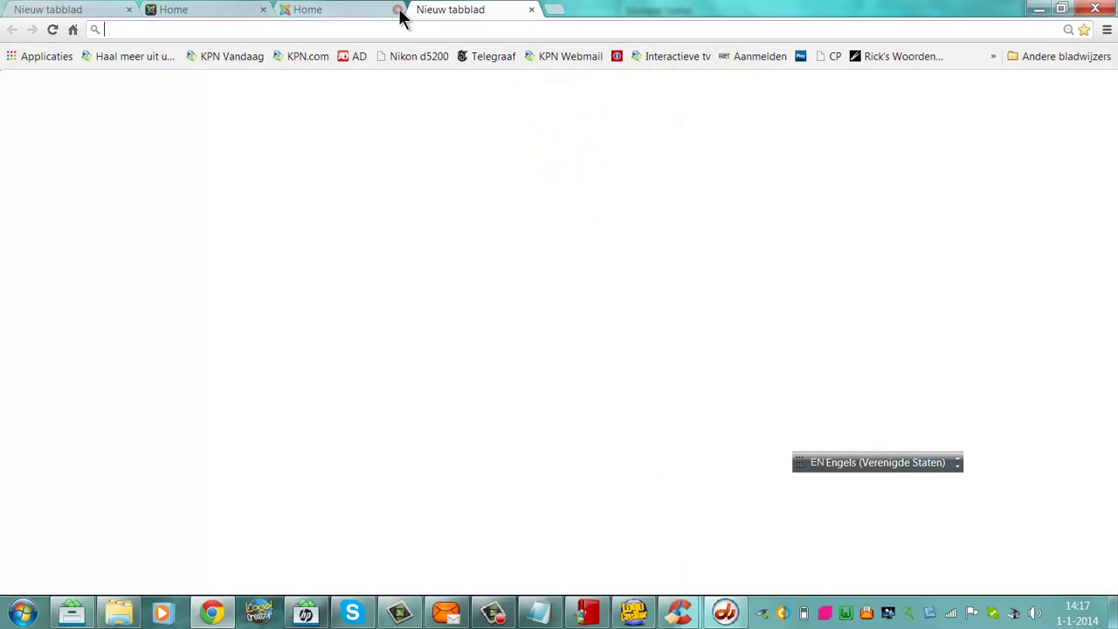
pyautogui.click(397, 9)
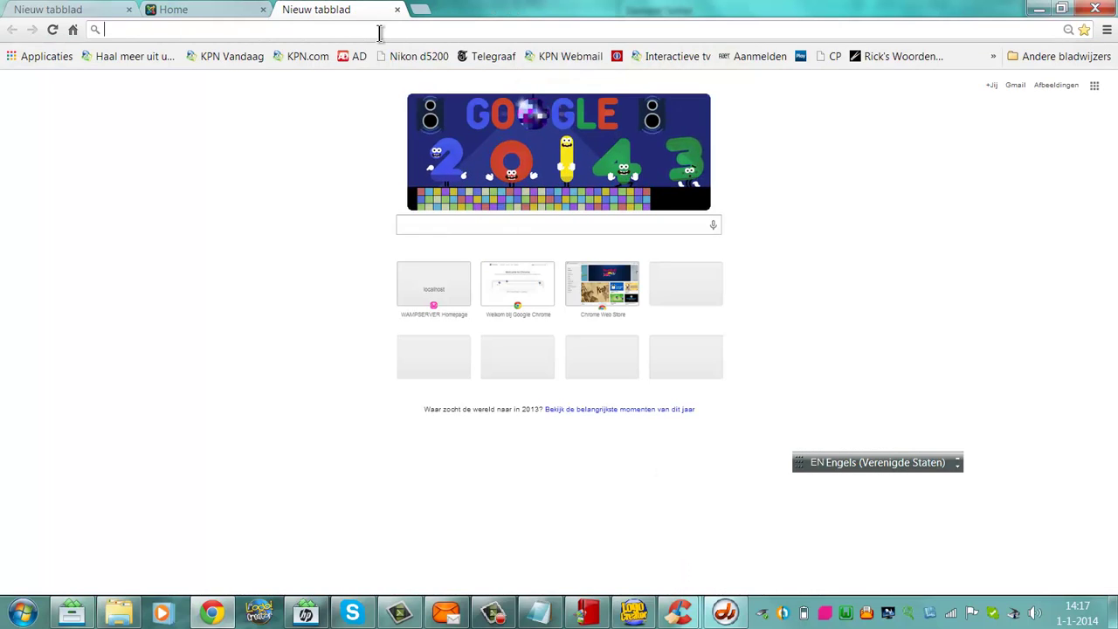
pyautogui.write('ladylux')
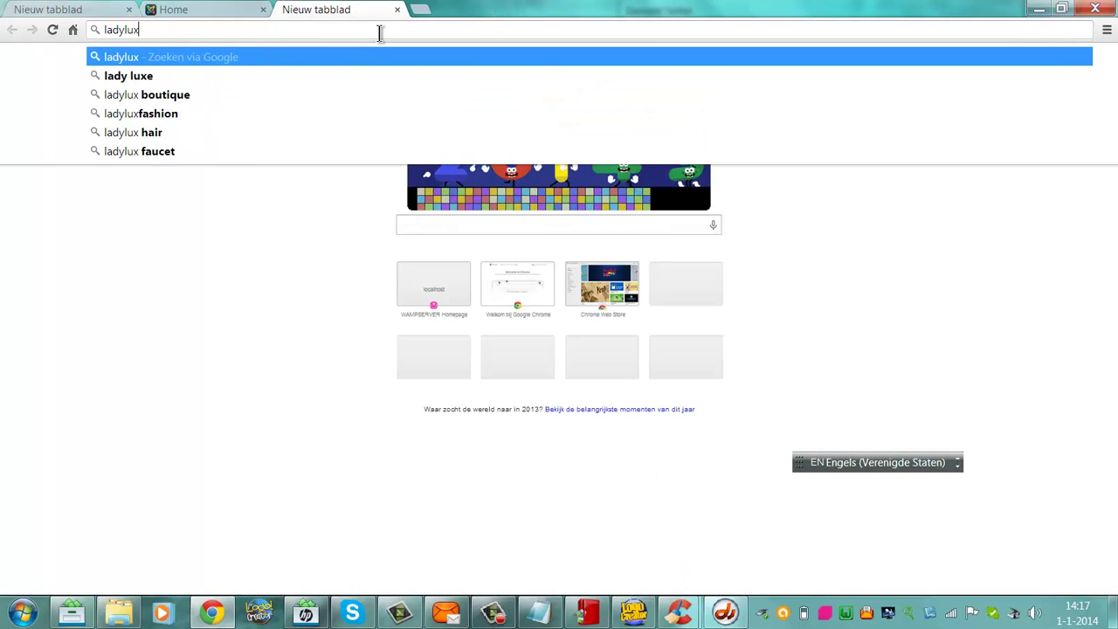
pyautogui.write('e.nl')
pyautogui.press('Return')
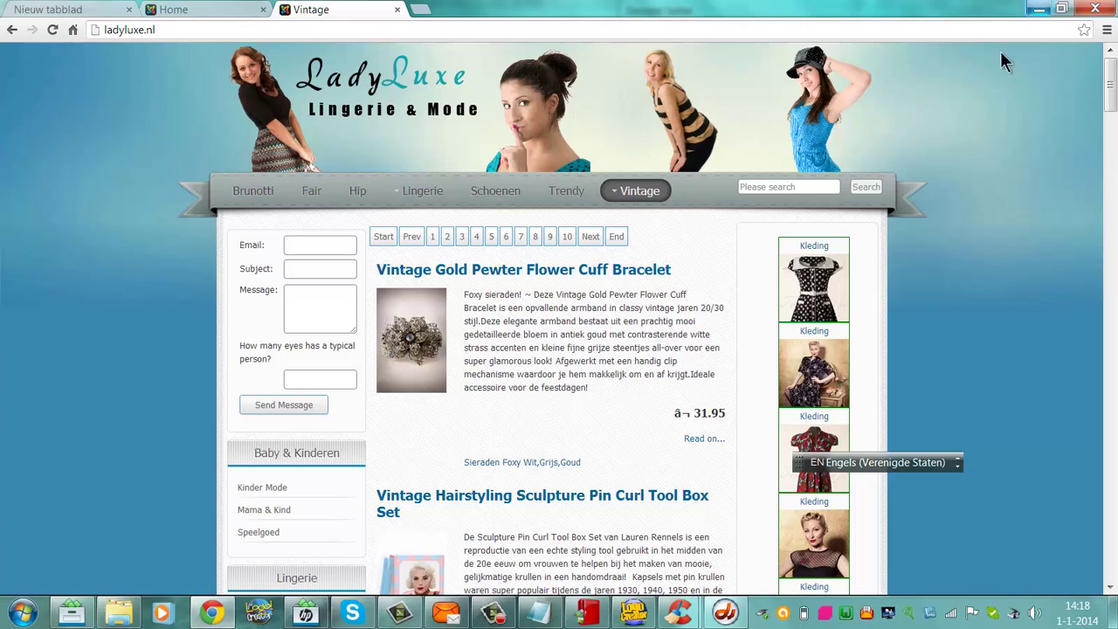
pyautogui.scroll(-10, 559, 350)
pyautogui.scroll(9, 559, 349)
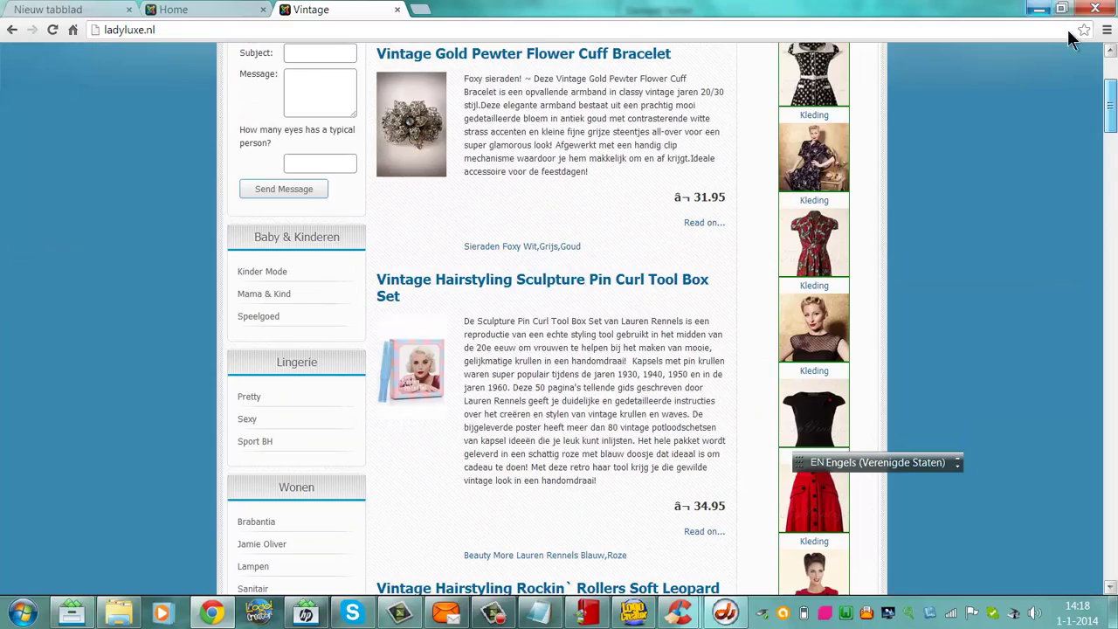
# - Minimize the browser and CCleaner windows and move the folder and Text Menu windows away from the desktop icons
pyautogui.click(1036, 9)
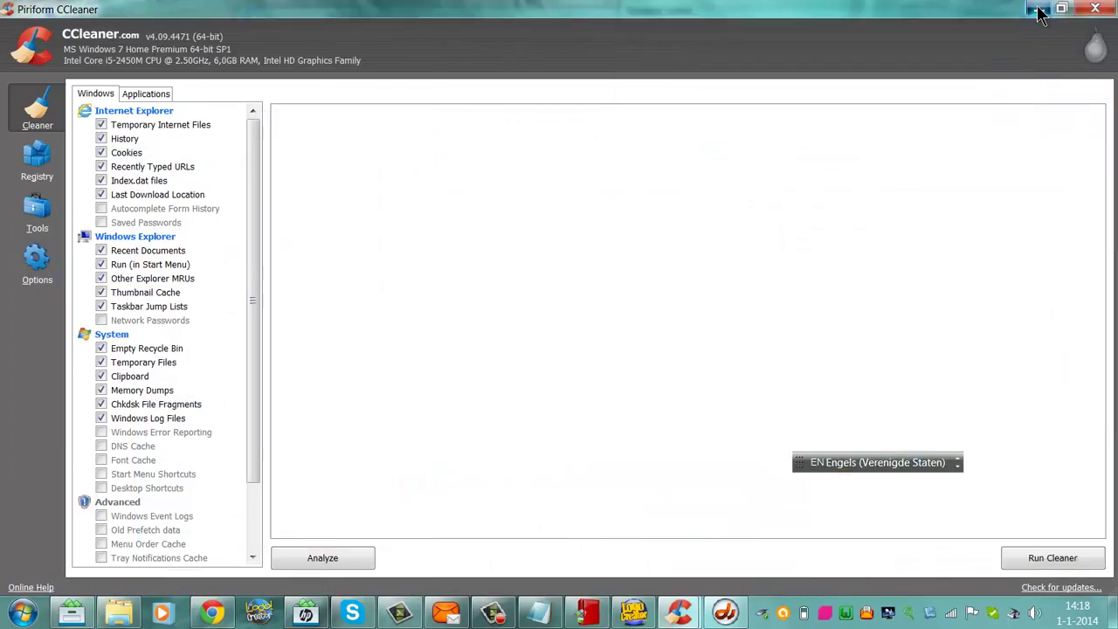
pyautogui.click(1038, 11)
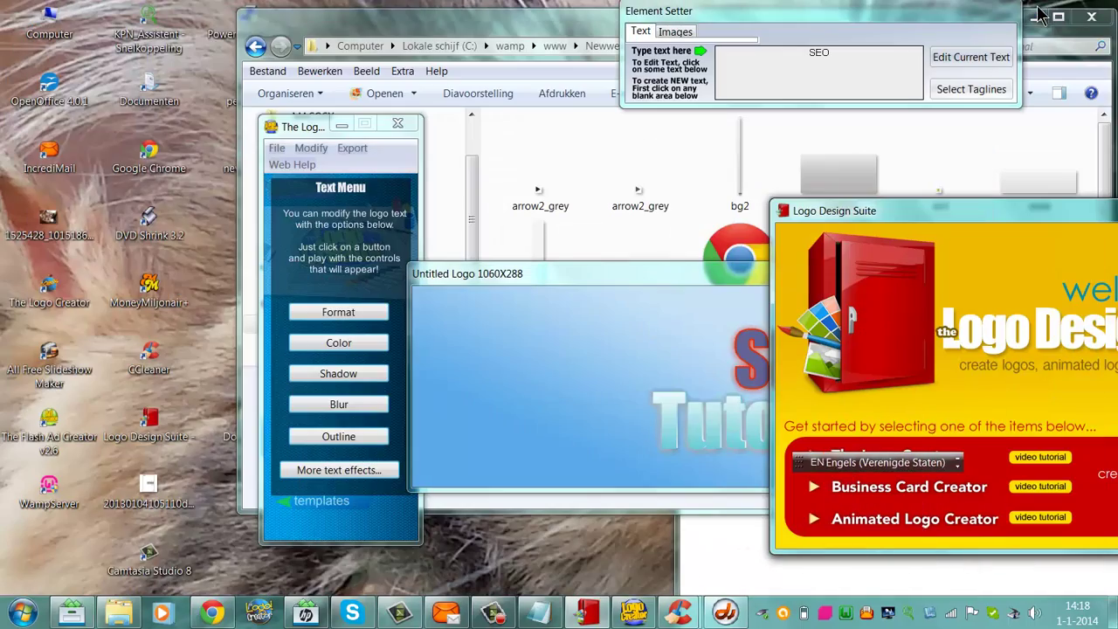
pyautogui.click(391, 8)
pyautogui.moveTo(390, 25); pyautogui.dragTo(609, 75)
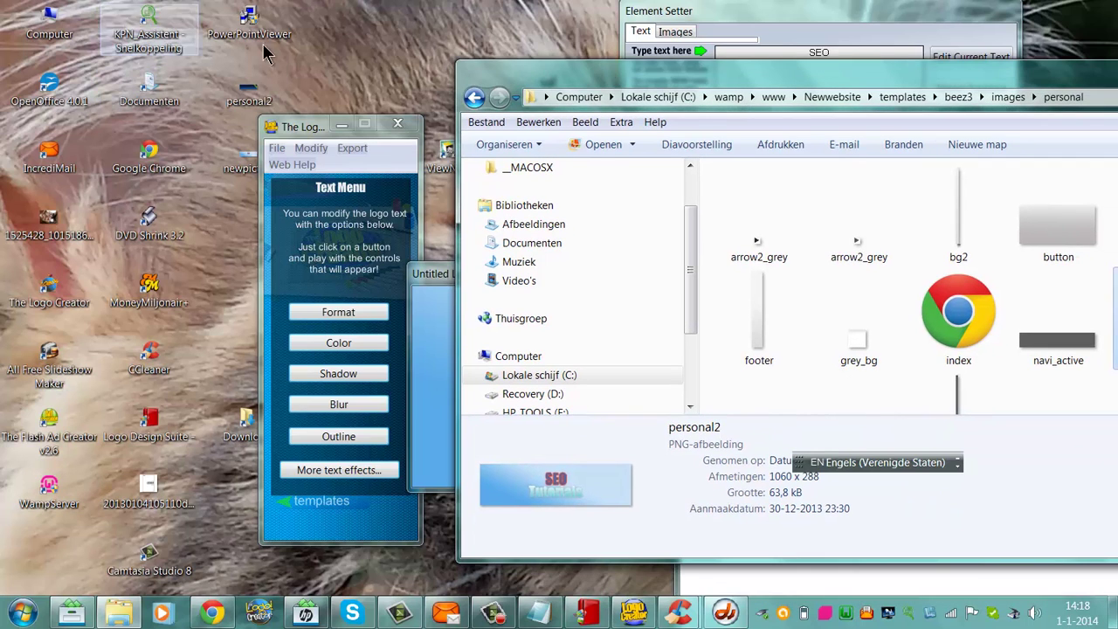
pyautogui.click(364, 127)
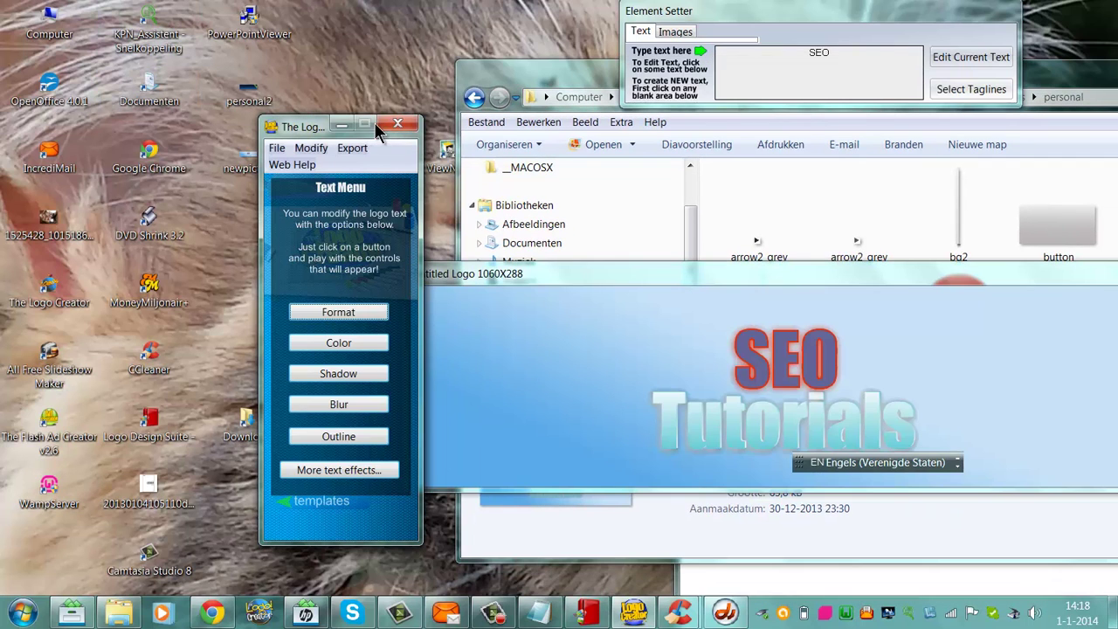
pyautogui.moveTo(314, 127); pyautogui.dragTo(564, 135)
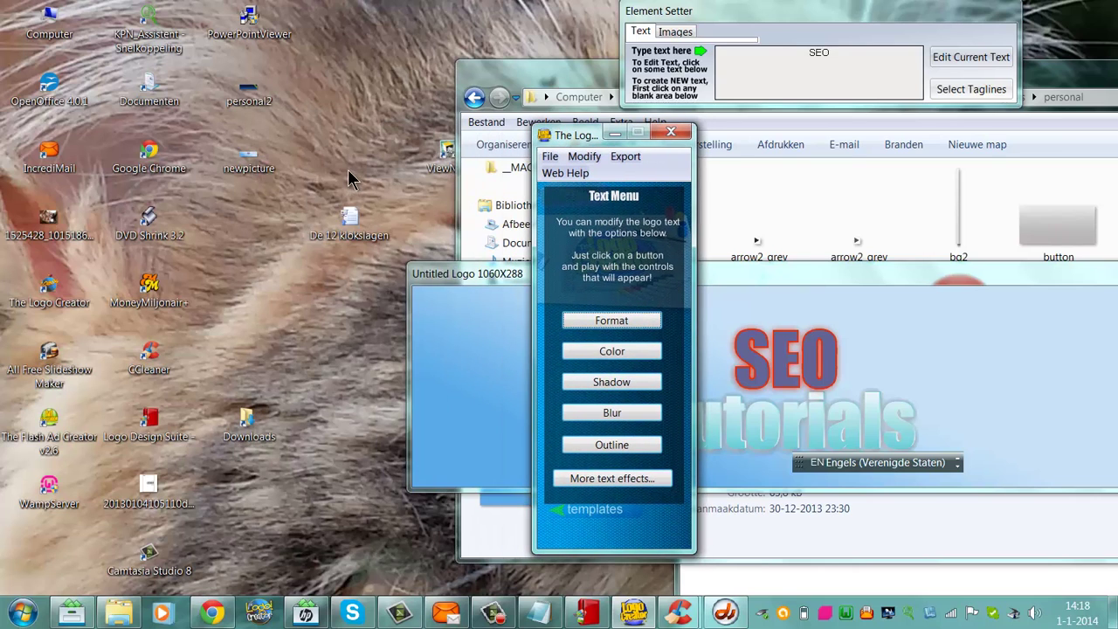
# - Launch The Logo Creator from the desktop, start a new blank template and show the list of available image libraries
pyautogui.click(35, 306)
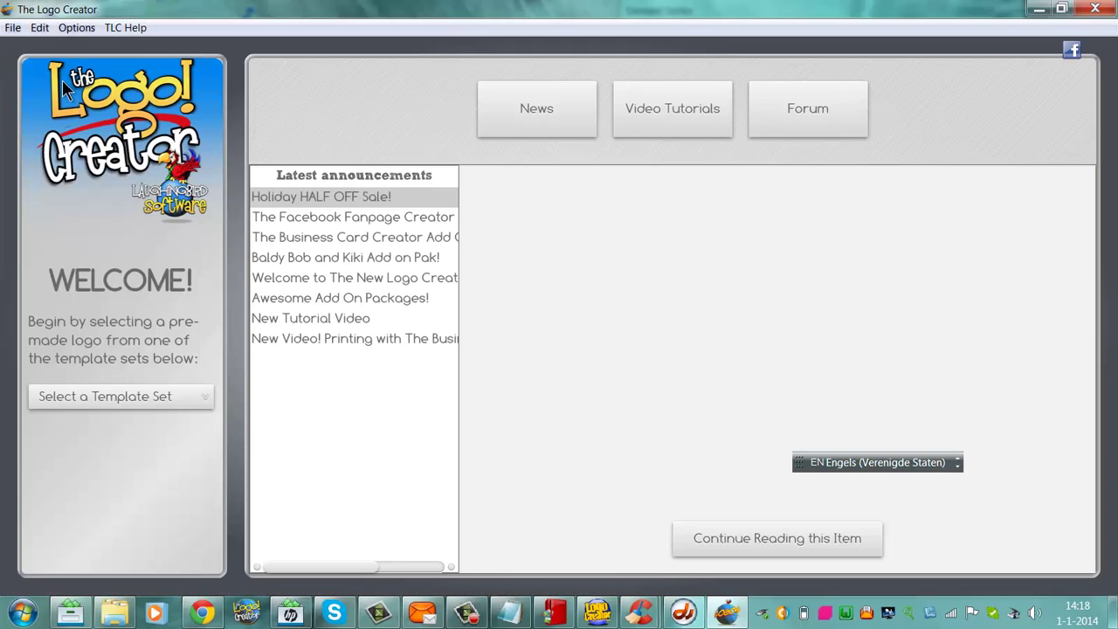
pyautogui.click(12, 29)
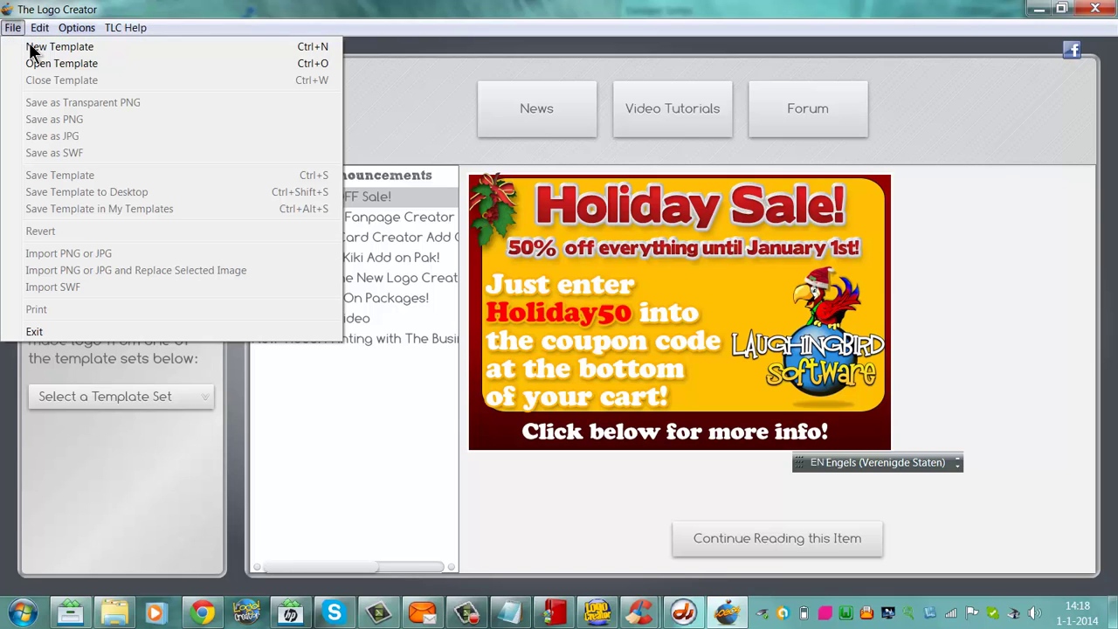
pyautogui.click(32, 44)
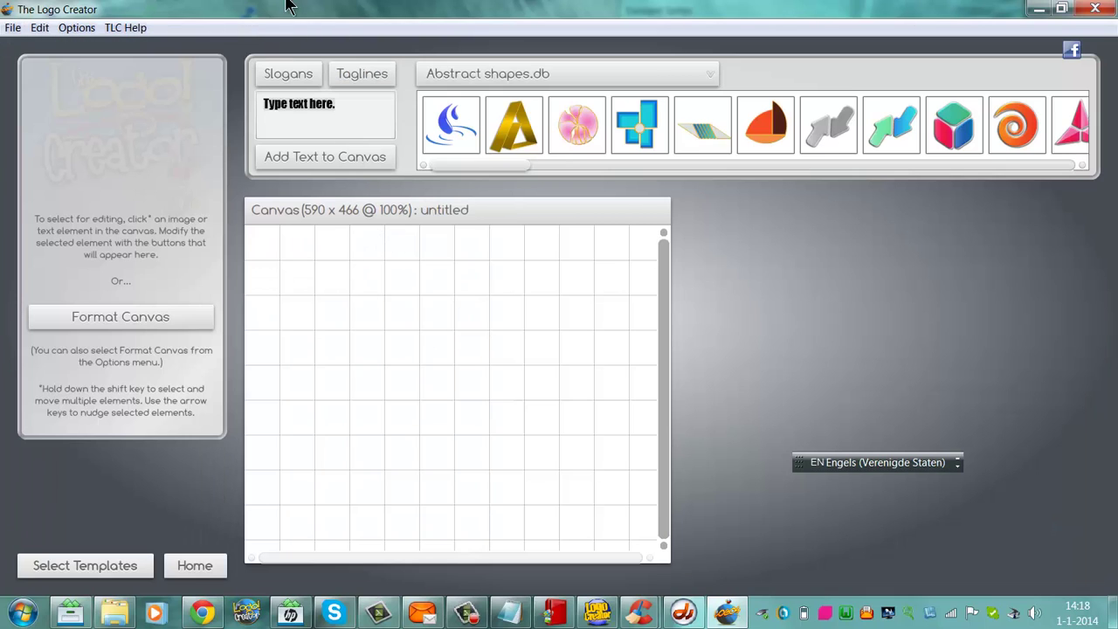
pyautogui.click(680, 79)
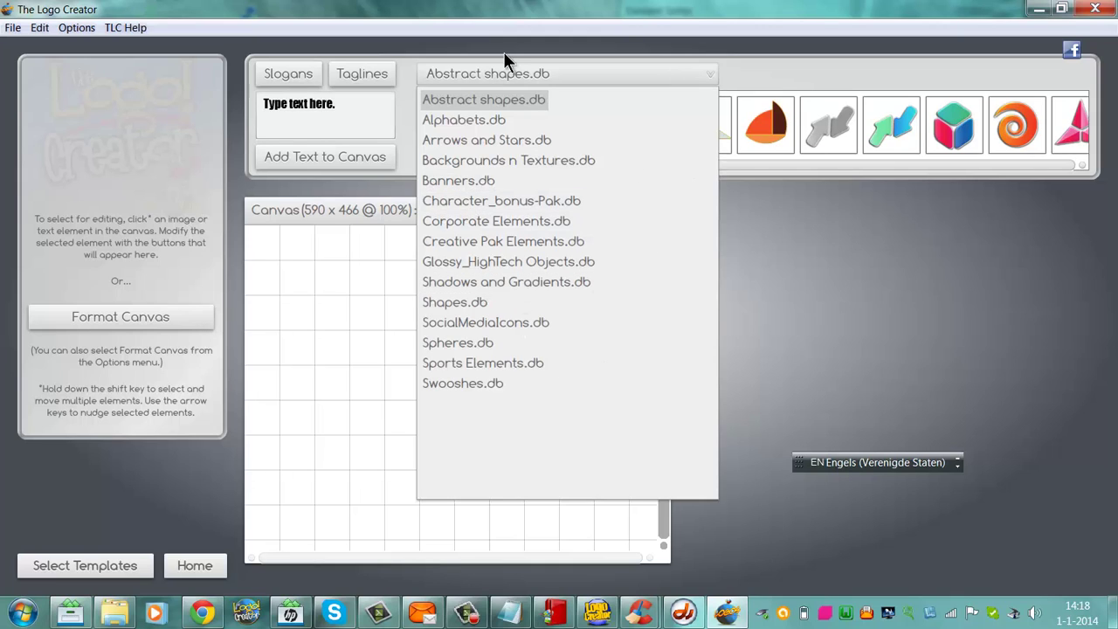
# - Load the Character_bonus-Pak.db image library, place the blonde woman in the striped top on the canvas and move her until her face shows
pyautogui.click(482, 204)
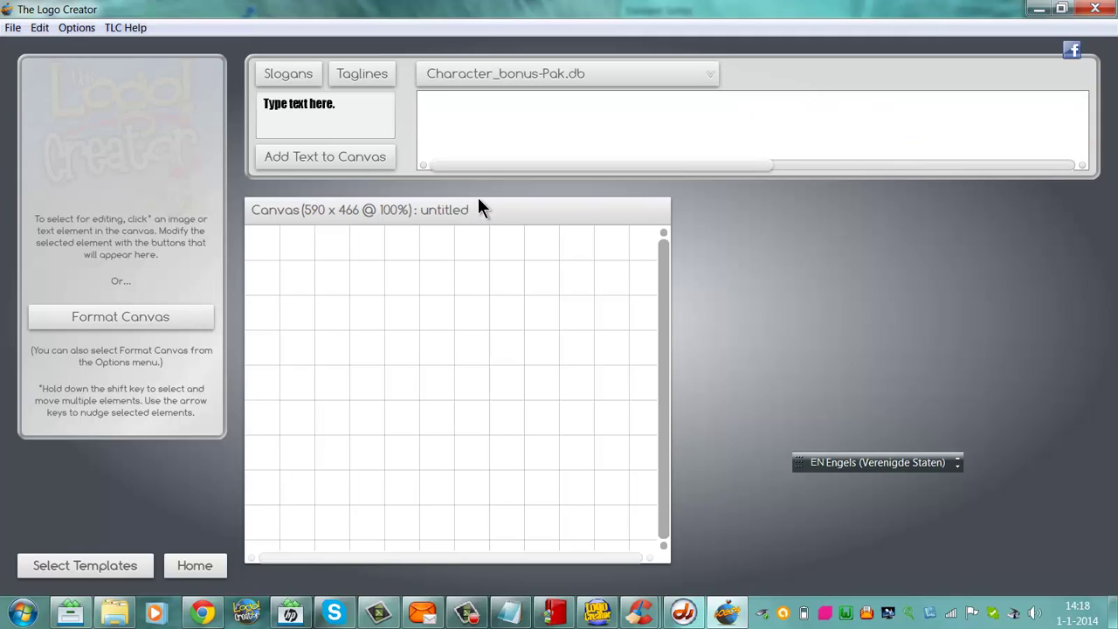
pyautogui.moveTo(731, 128); pyautogui.dragTo(400, 367)
pyautogui.moveTo(456, 426); pyautogui.dragTo(456, 418)
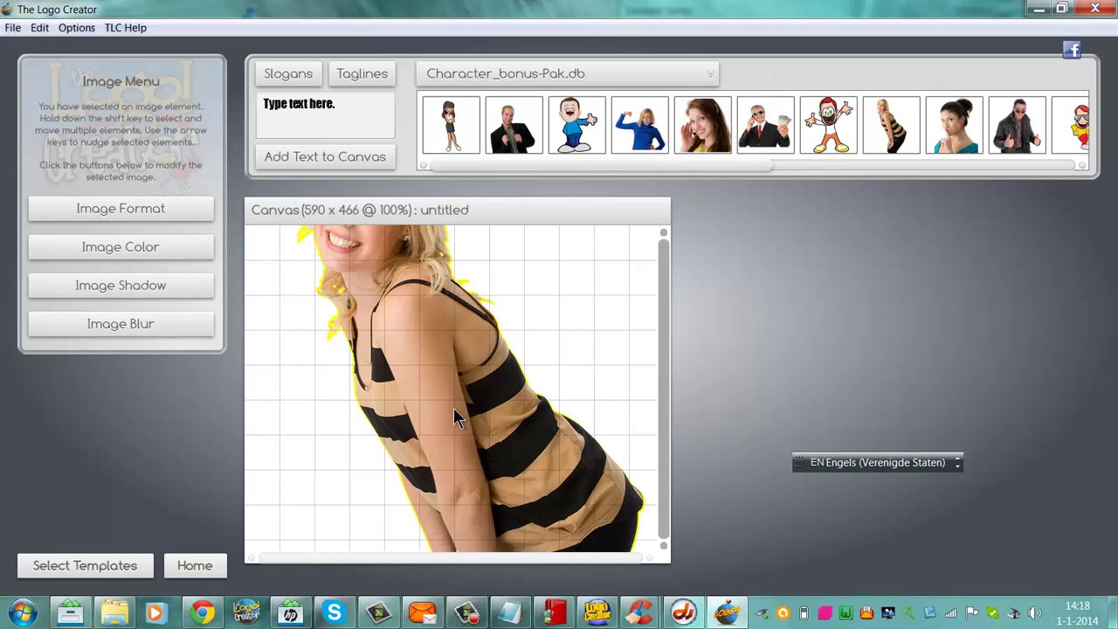
pyautogui.moveTo(415, 352); pyautogui.dragTo(452, 436)
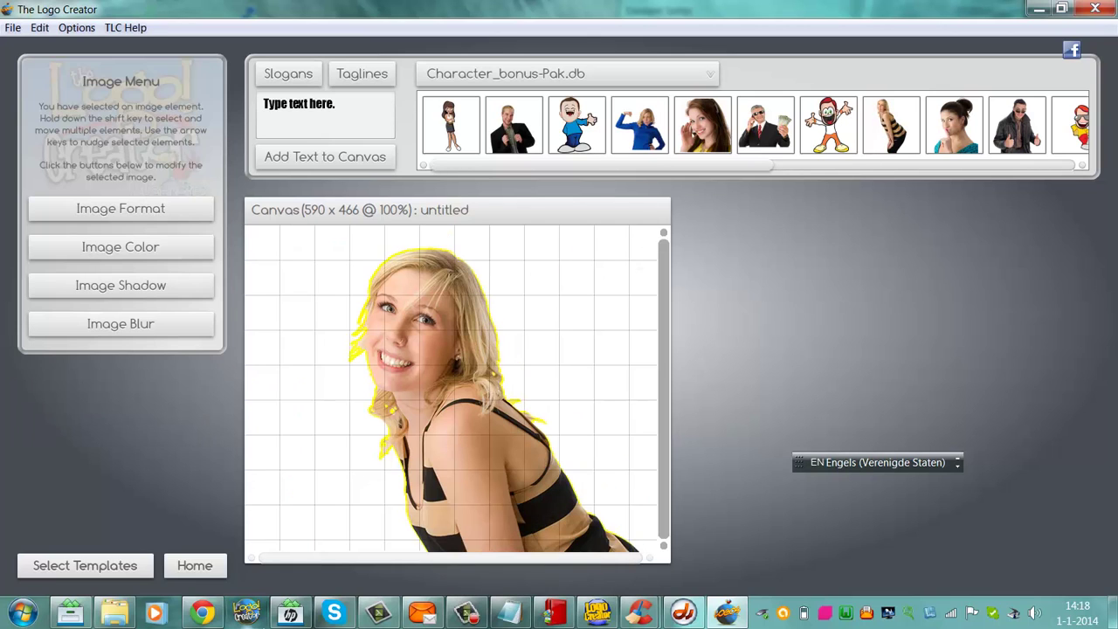
# - Switch to Chrome and look at the image header at the start of the ladyluxe.nl page
pyautogui.click(202, 614)
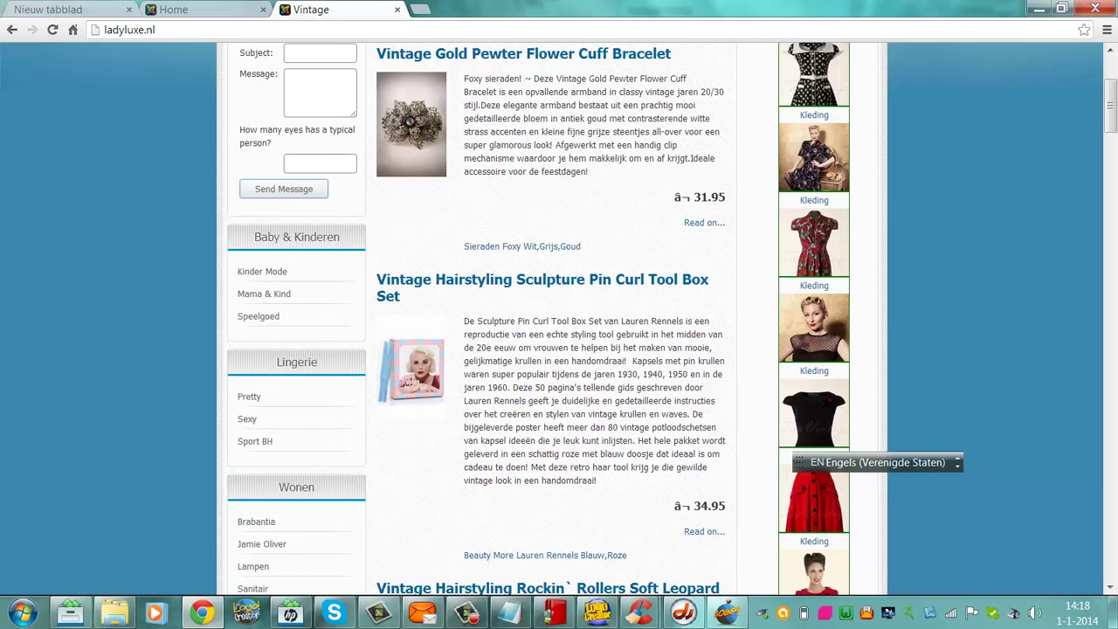
pyautogui.moveTo(1114, 87); pyautogui.dragTo(1112, 57)
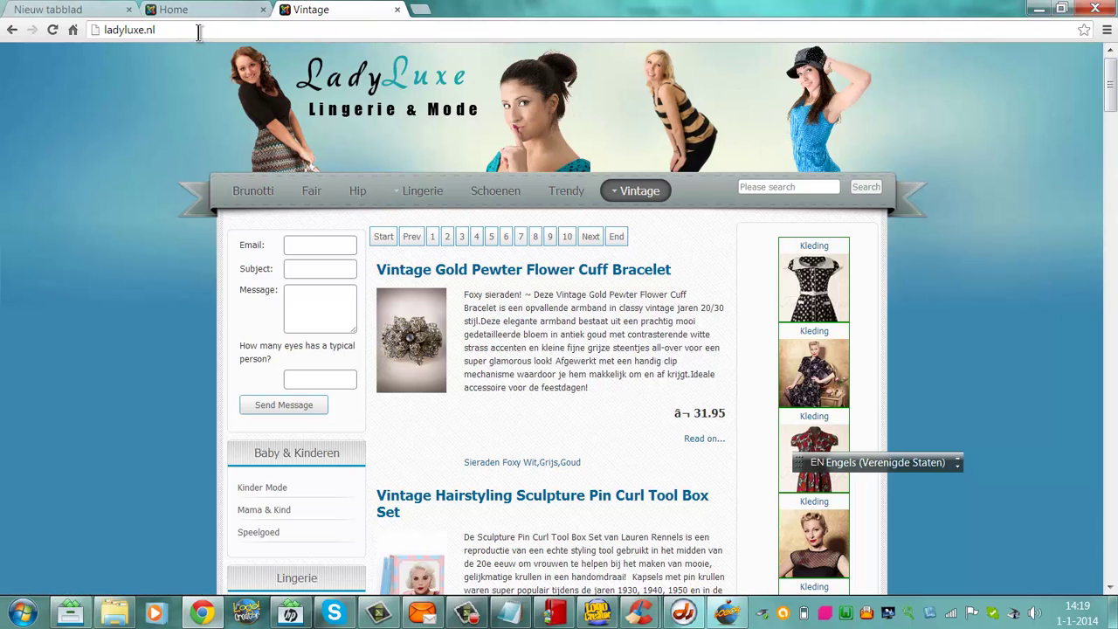
# - Open humansponsors.com in the current tab and look over its header logo and image slideshow
pyautogui.write('hu')
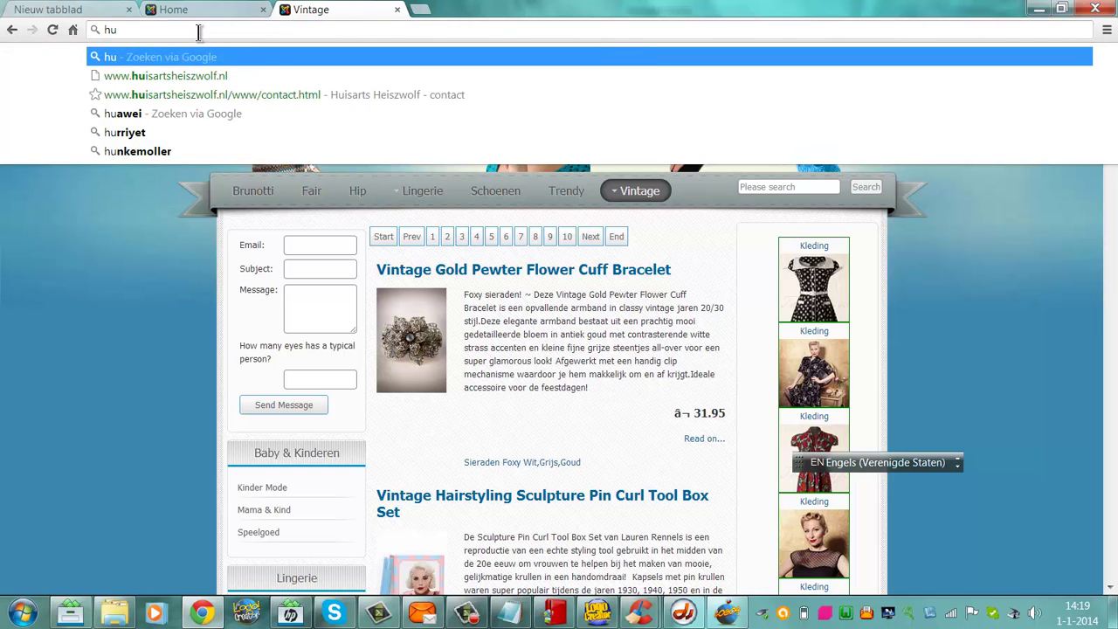
pyautogui.write('mansp')
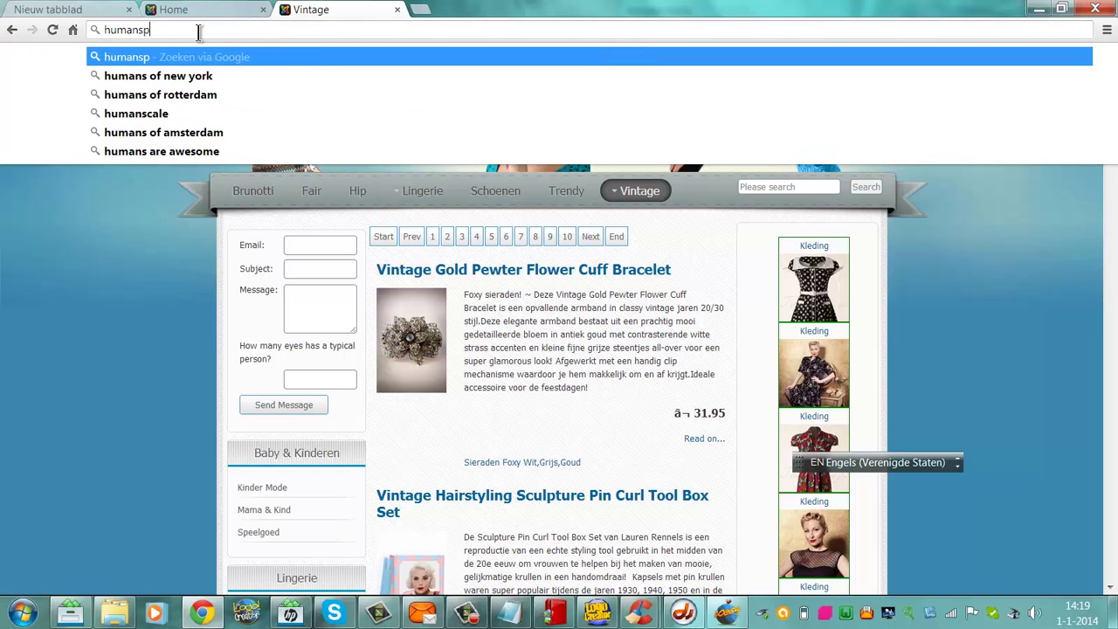
pyautogui.write('onsors.com')
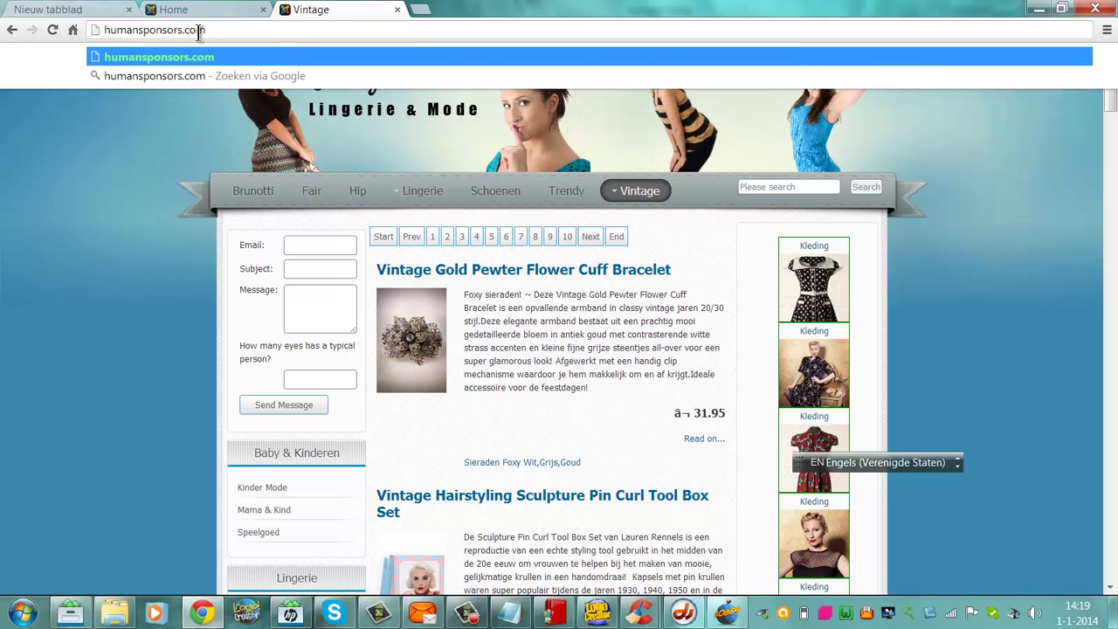
pyautogui.press('Return')
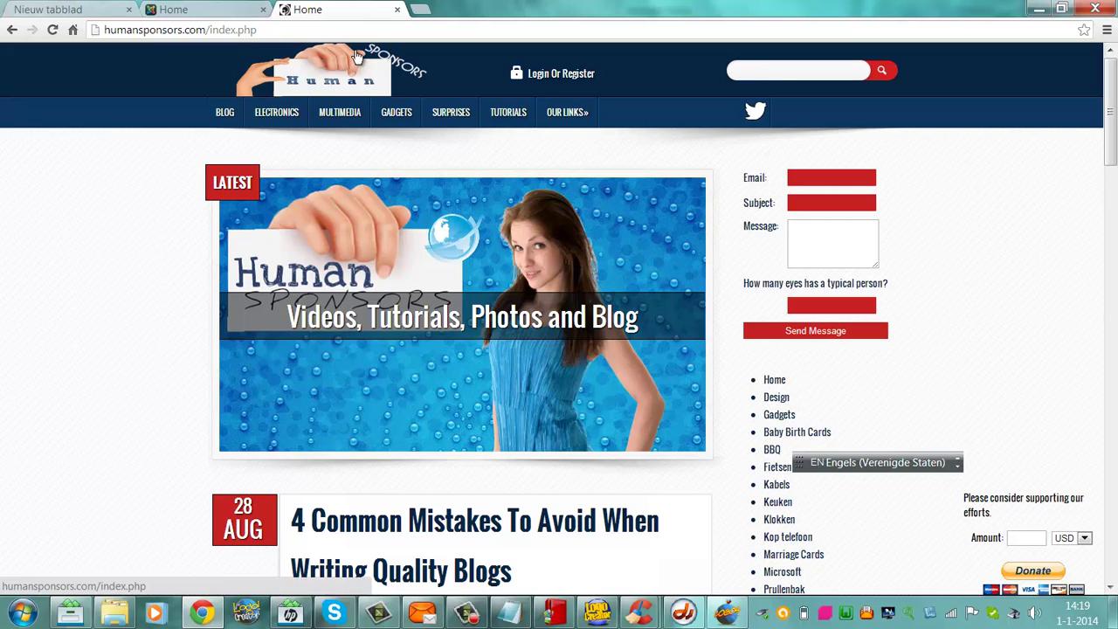
pyautogui.moveTo(1111, 104)
pyautogui.mouseDown()
pyautogui.moveTo(1111, 188)
pyautogui.moveTo(1111, 104)
pyautogui.mouseUp()
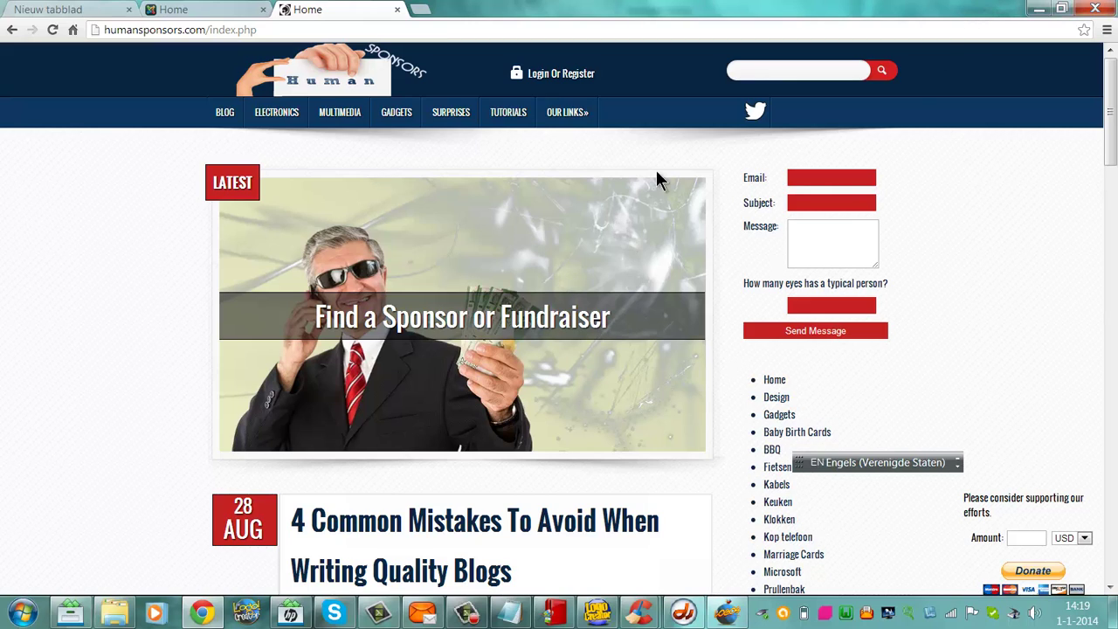
# - Close the browser and exit The Logo Creator without saving the untitled canvas
pyautogui.click(1098, 9)
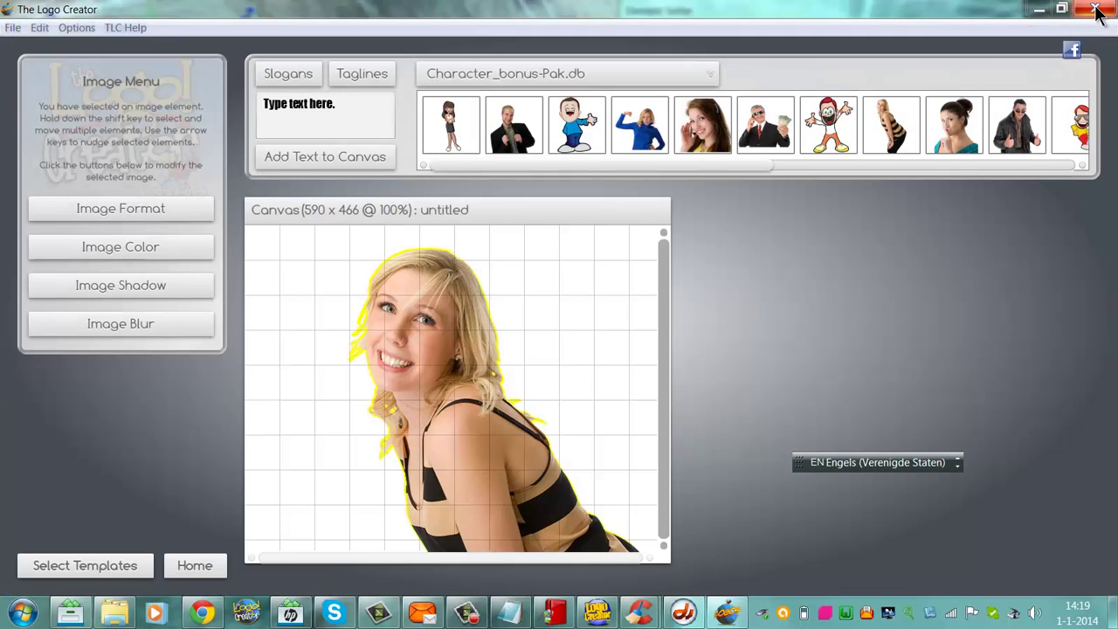
pyautogui.click(1098, 10)
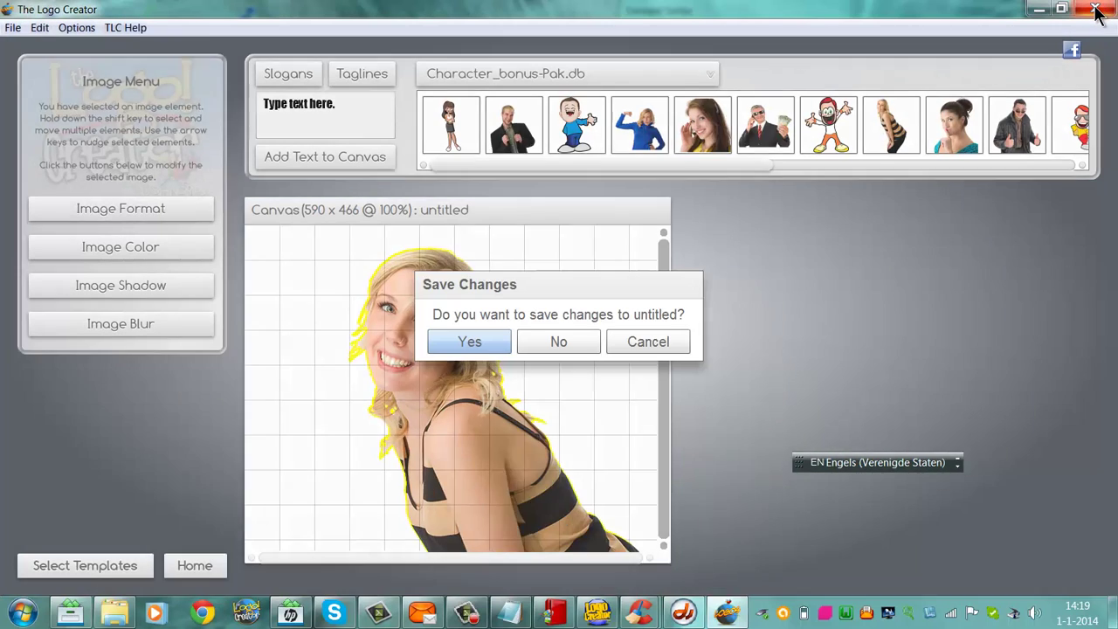
pyautogui.click(559, 340)
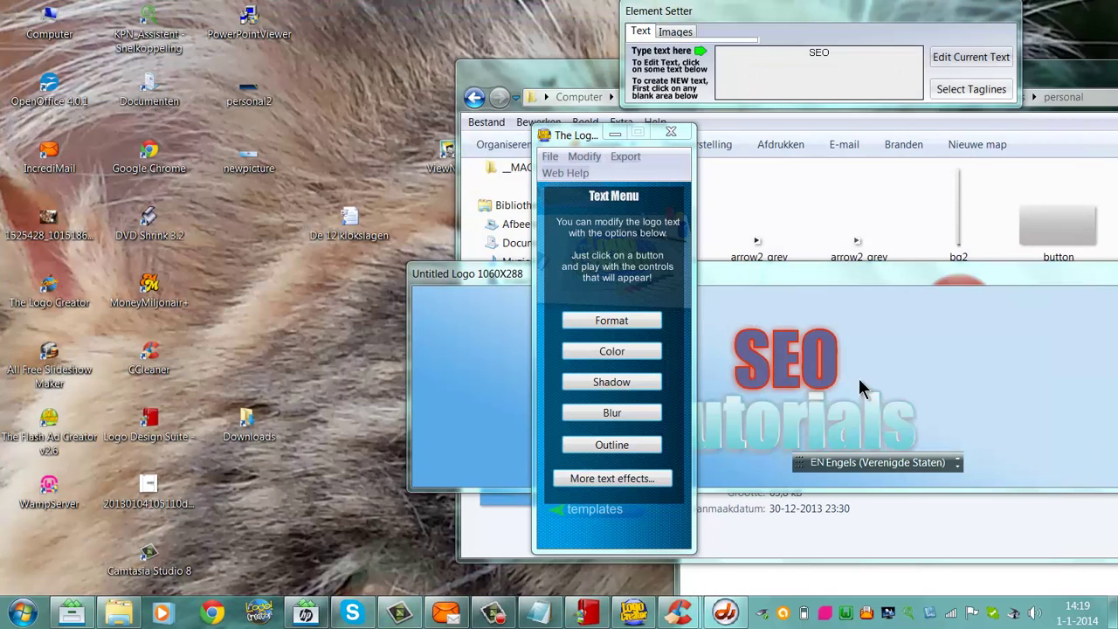
# - Move the SEO Tutorials logo window over the Text Menu window to show the whole banner, and bring up the screen recorder
pyautogui.moveTo(925, 275); pyautogui.dragTo(670, 214)
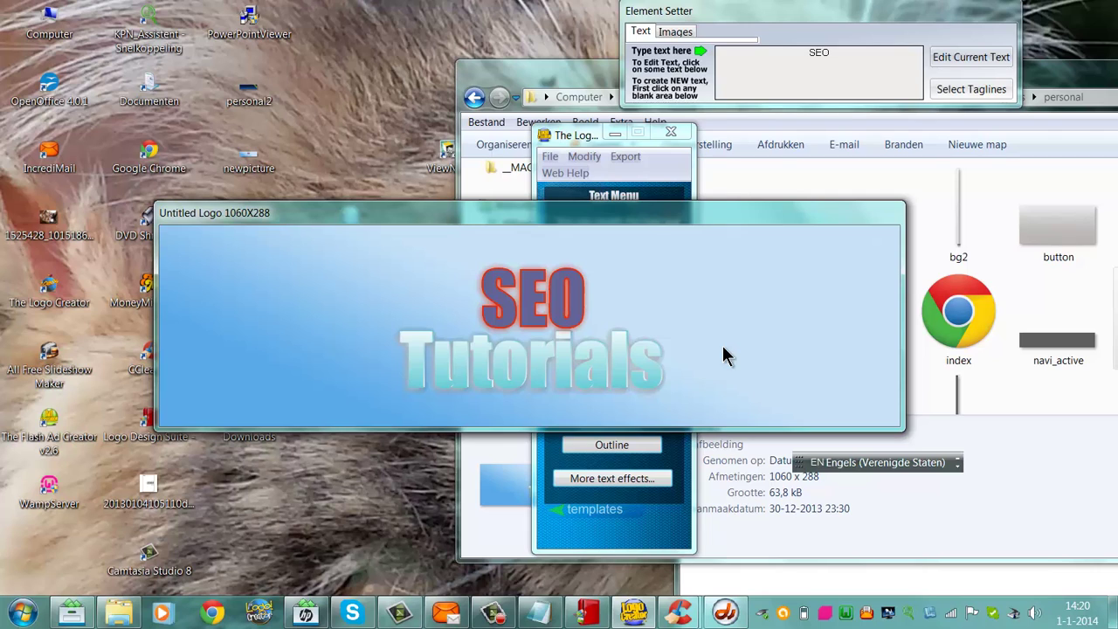
pyautogui.click(478, 620)
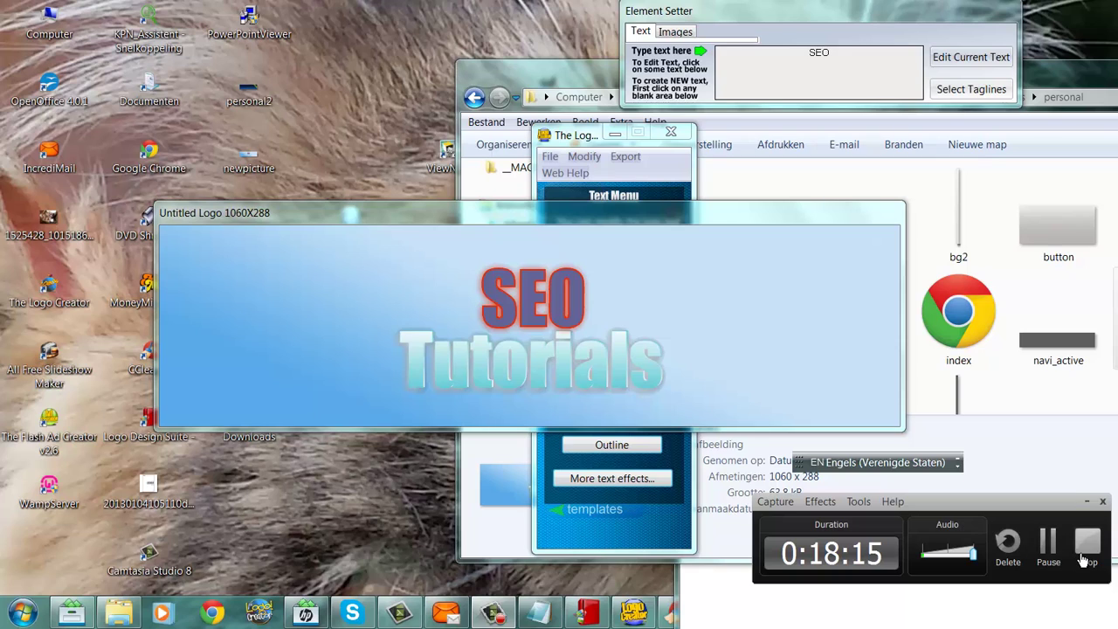